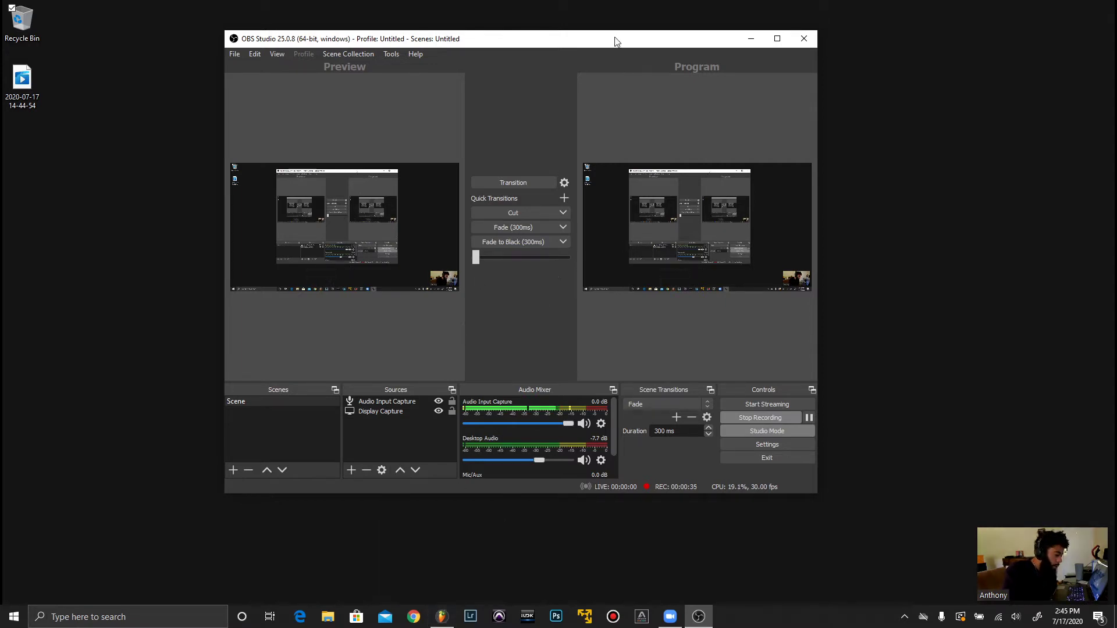
# Minimize OBS Studio, switch to the cartier project in FL Studio and clear the mixer from view
pyautogui.moveTo(695, 37); pyautogui.dragTo(680, 30)
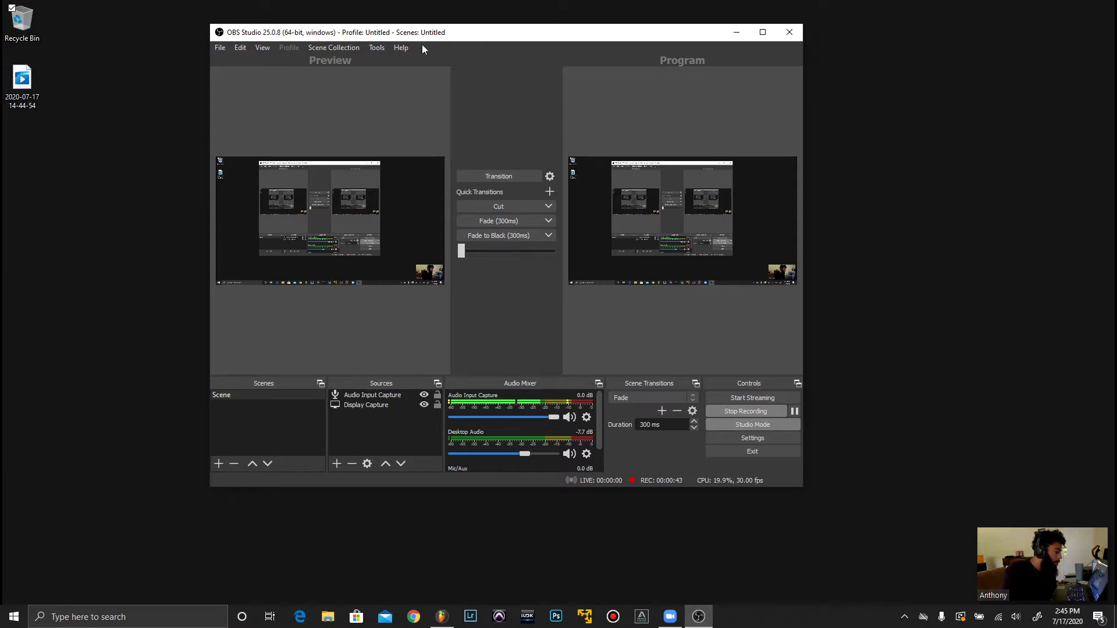
pyautogui.click(735, 34)
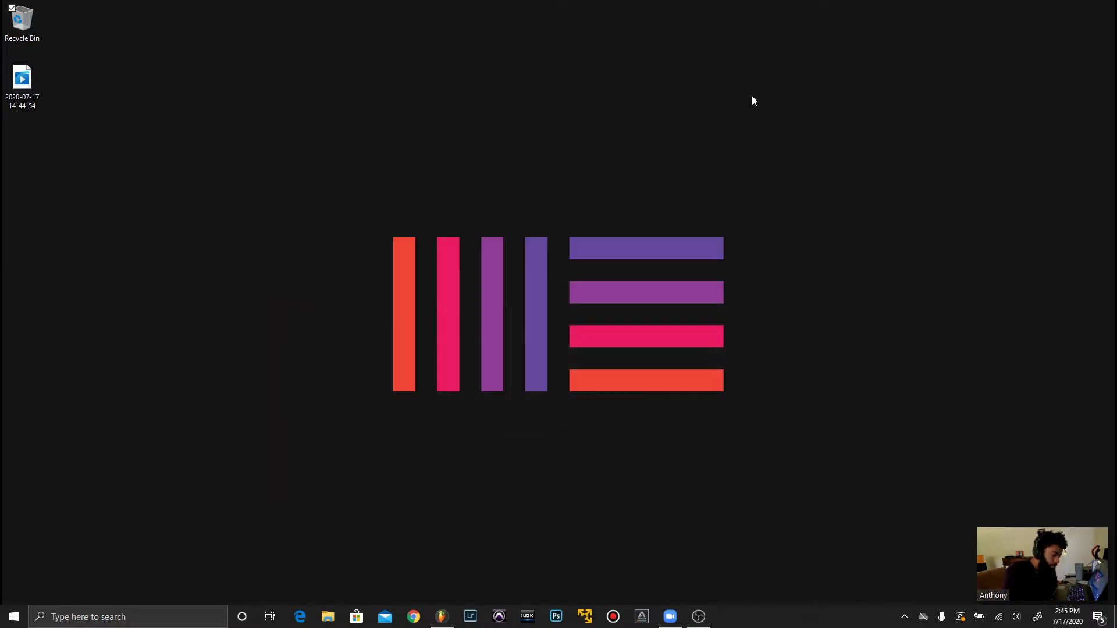
pyautogui.click(442, 616)
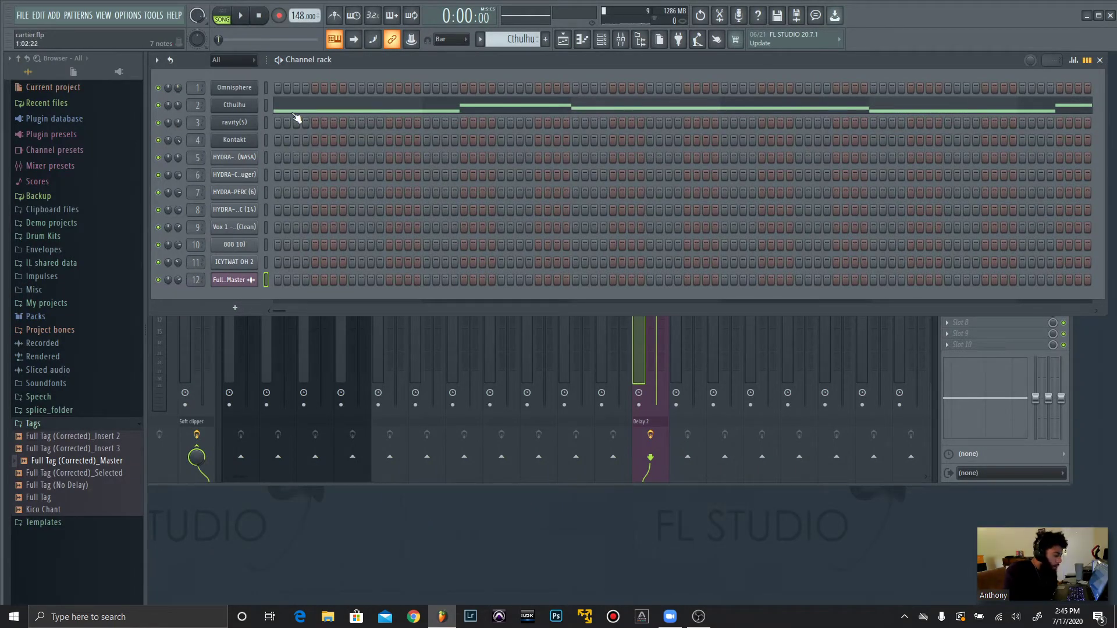
pyautogui.press('F9')
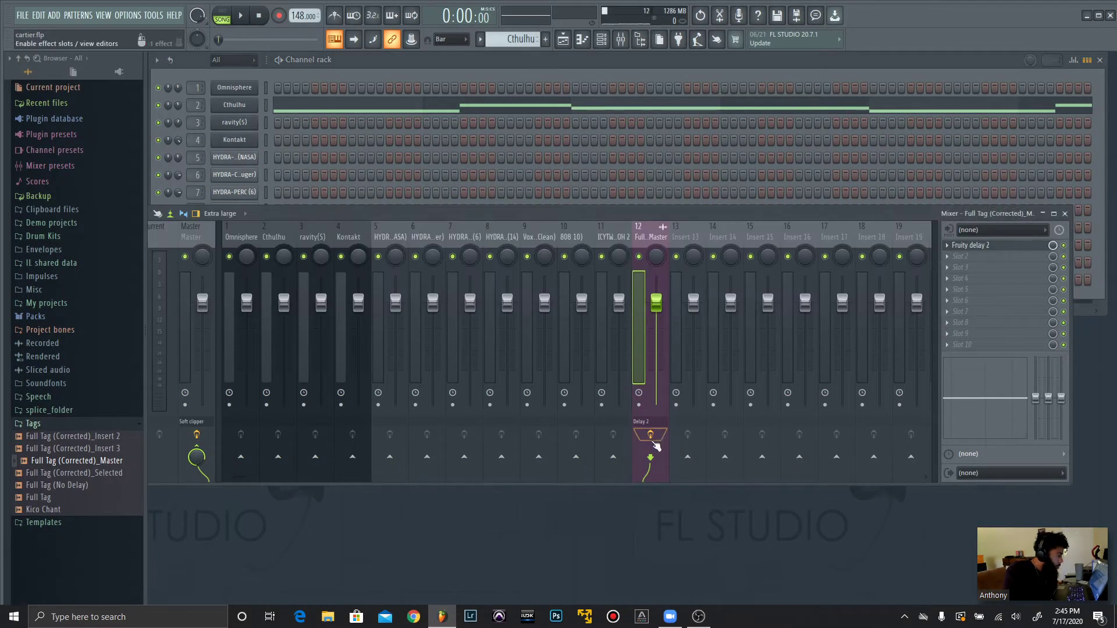
pyautogui.click(1064, 214)
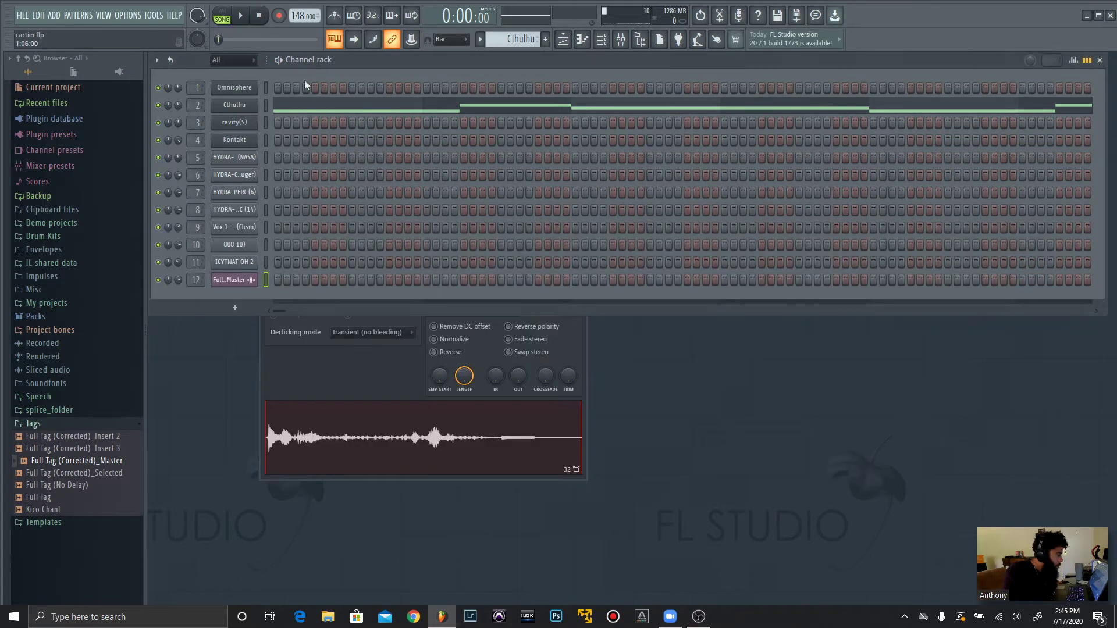
# Show the Omnisphere plugin window, and leave only the Omnisphere and Cthulhu channels active in the channel rack
pyautogui.click(243, 89)
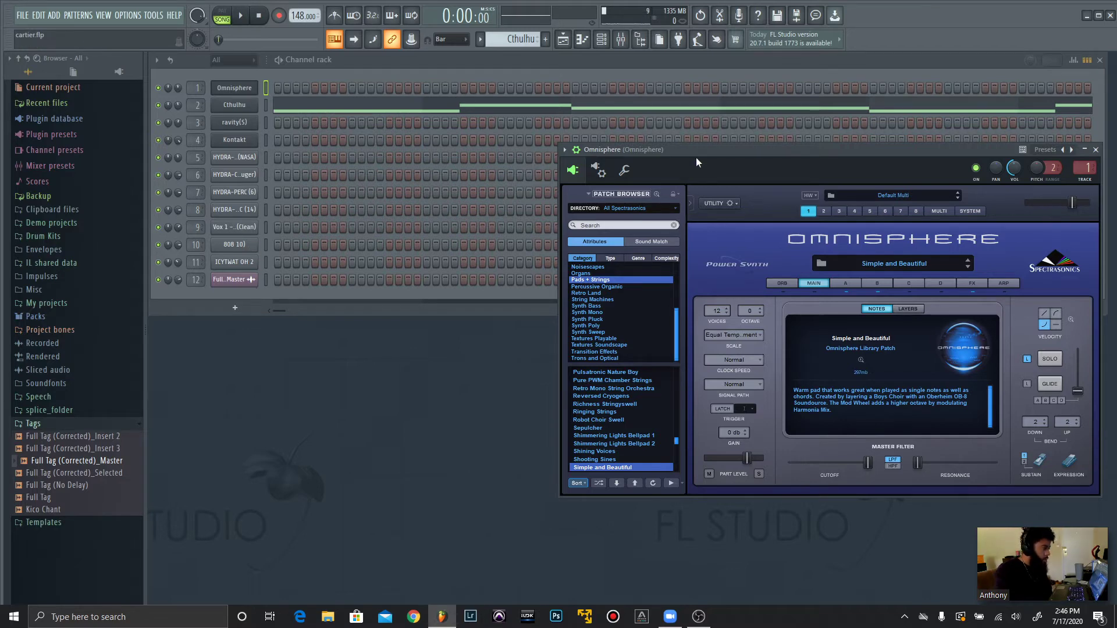
pyautogui.moveTo(696, 146); pyautogui.dragTo(622, 148)
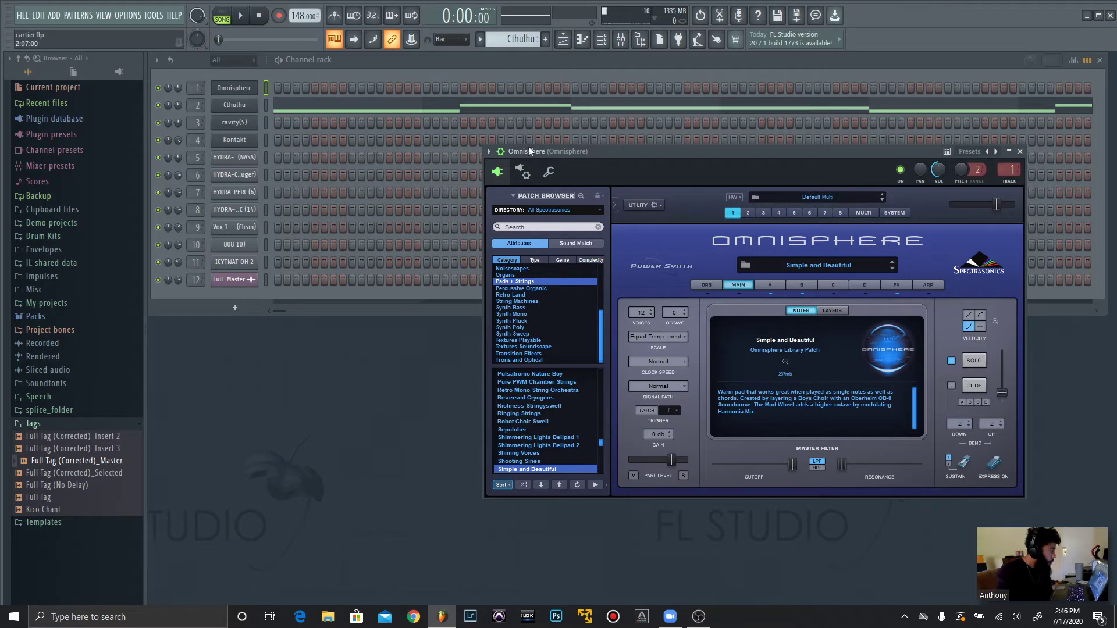
pyautogui.rightClick(156, 94)
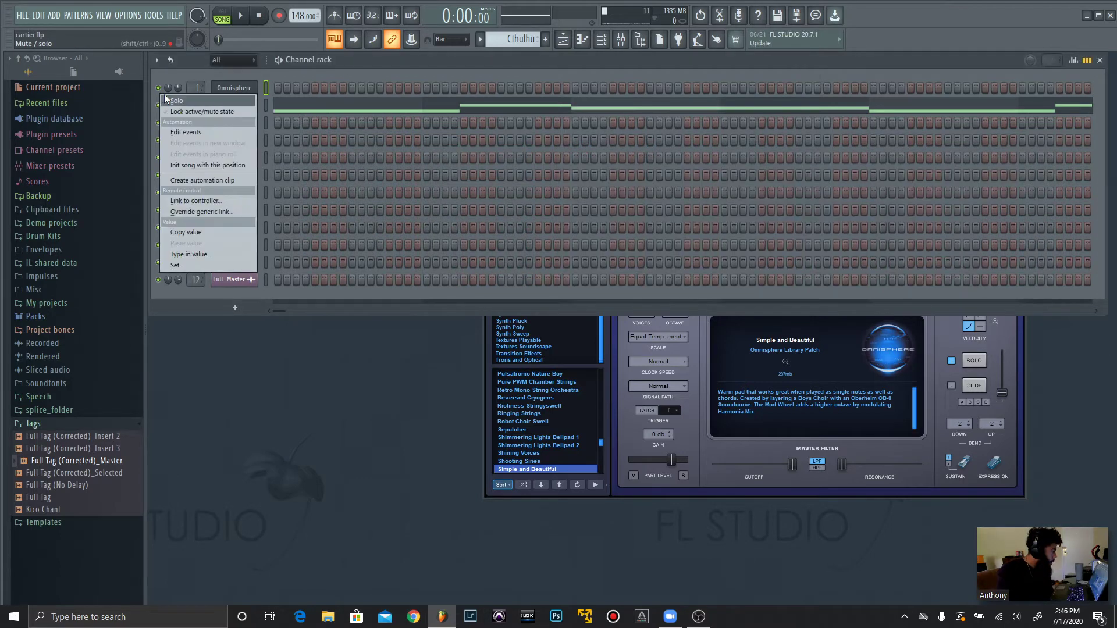
pyautogui.click(160, 116)
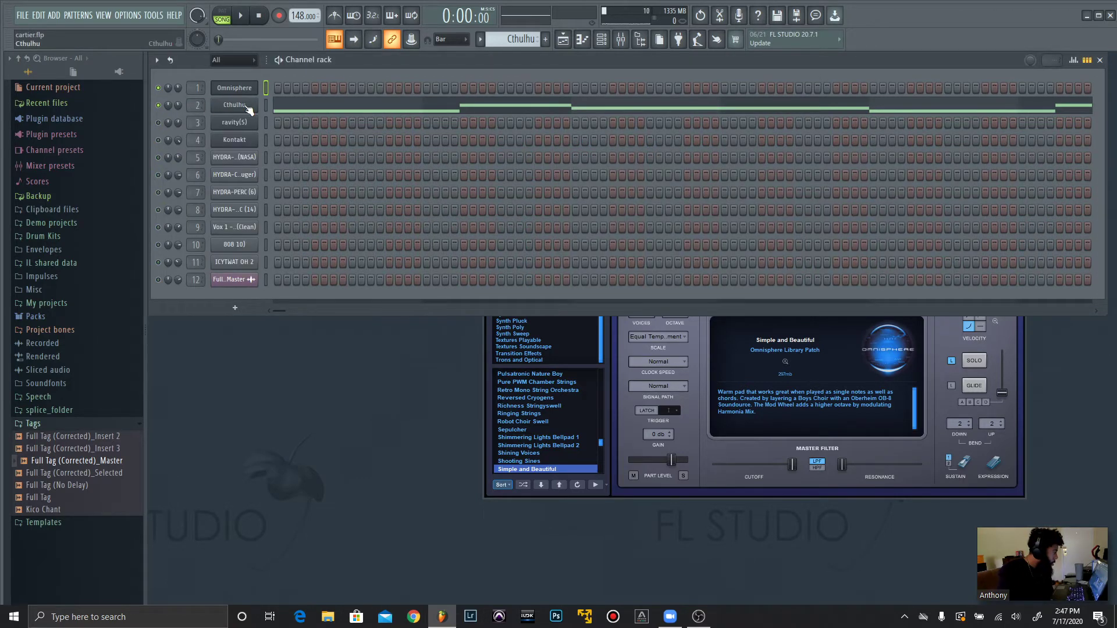
# Open the Cthulhu plugin to view its chords, and display its wrapper settings with the MIDI input and output ports
pyautogui.click(246, 107)
pyautogui.moveTo(406, 179); pyautogui.dragTo(536, 324)
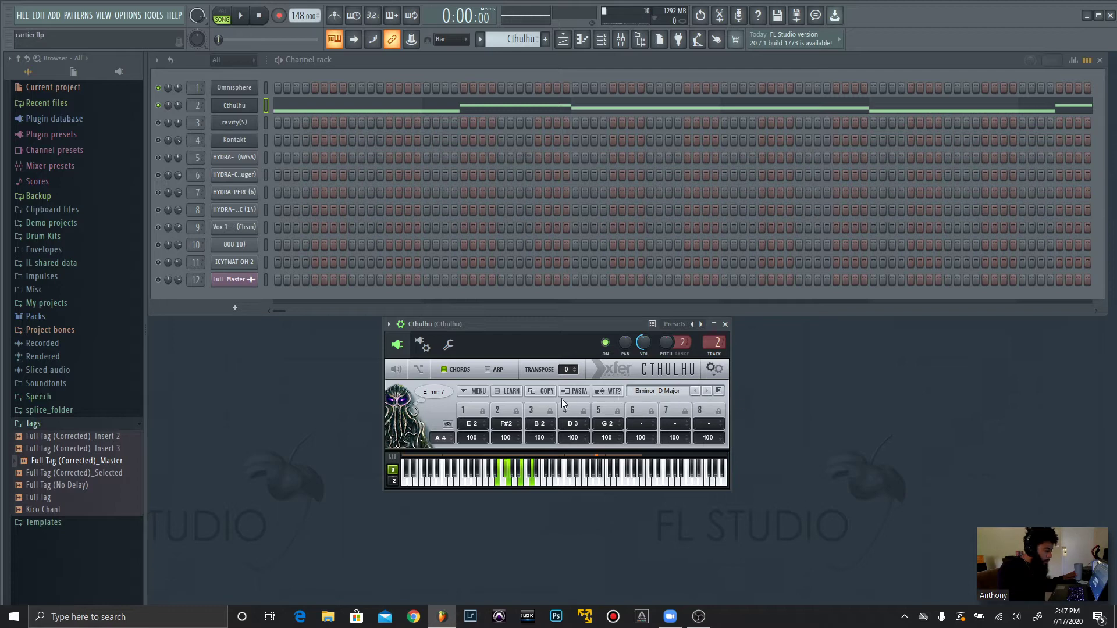
pyautogui.moveTo(521, 337); pyautogui.dragTo(296, 325)
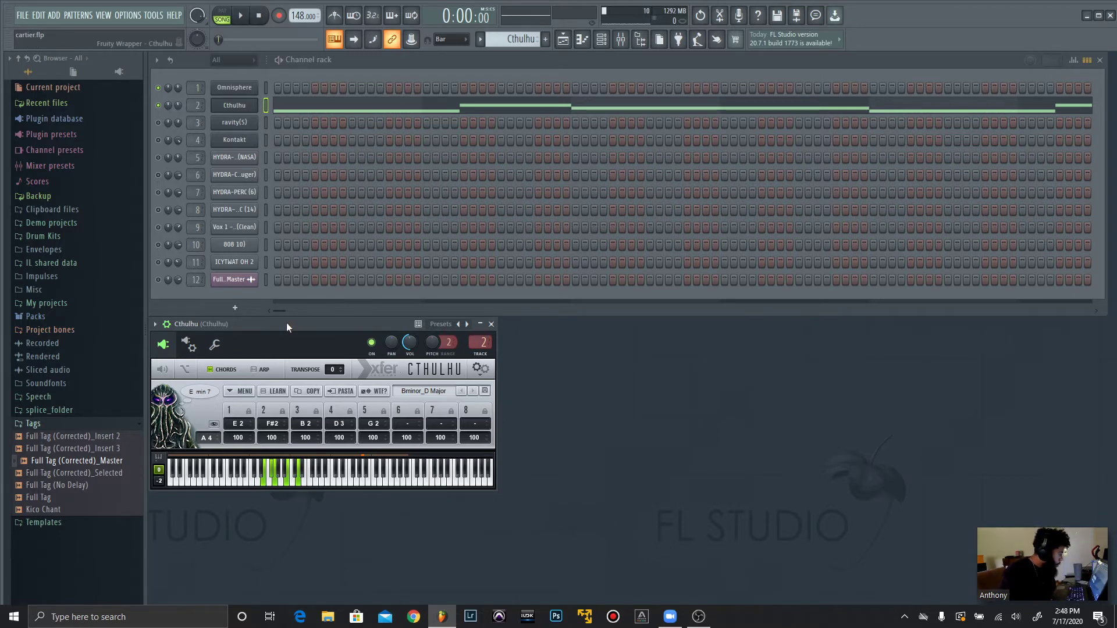
pyautogui.click(241, 109)
pyautogui.click(241, 108)
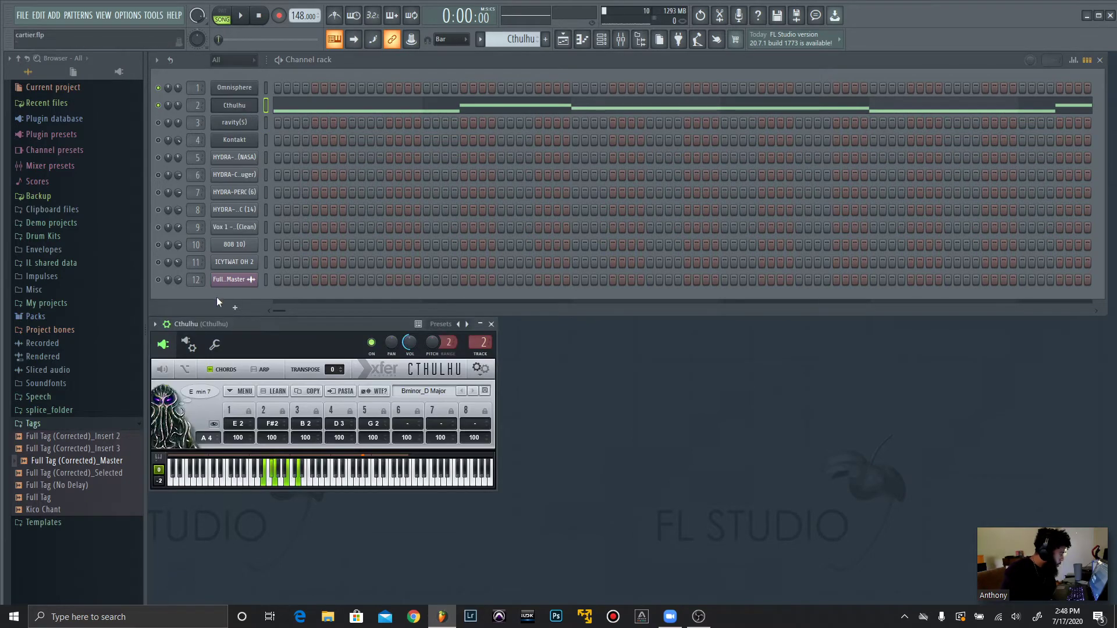
pyautogui.click(188, 344)
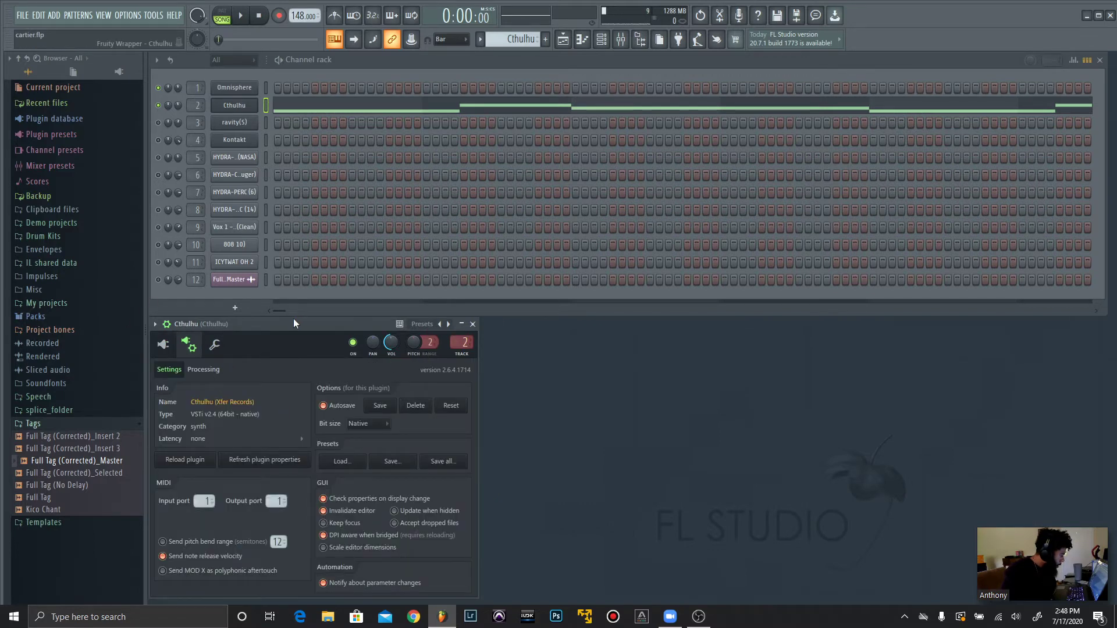
pyautogui.moveTo(293, 323); pyautogui.dragTo(691, 194)
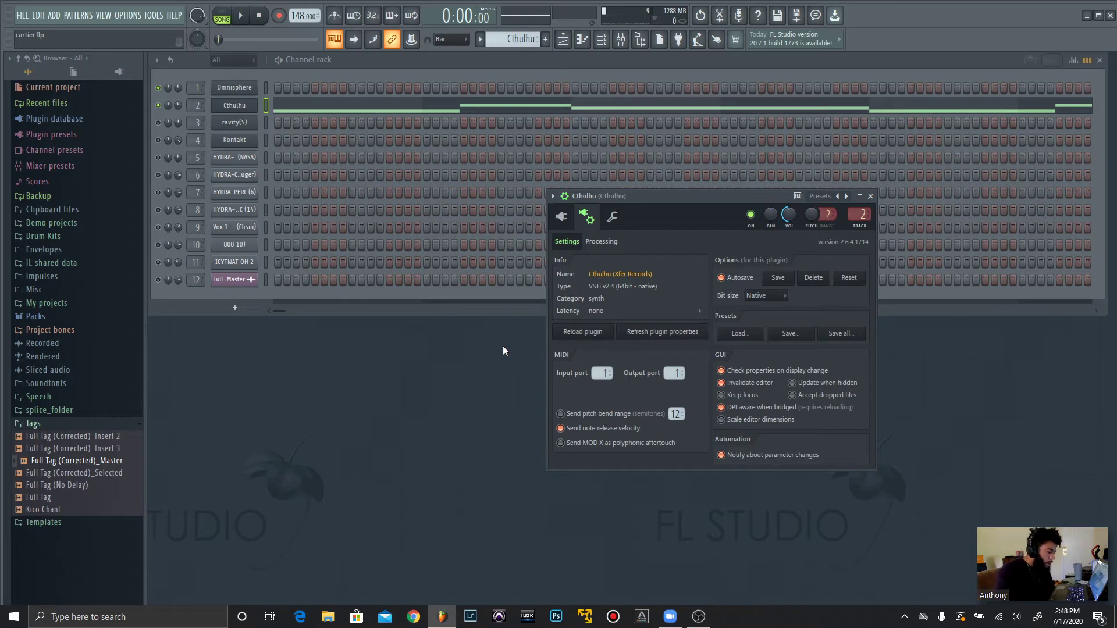
# Check the MIDI input and output ports in Omnisphere's wrapper settings and close its window
pyautogui.click(239, 95)
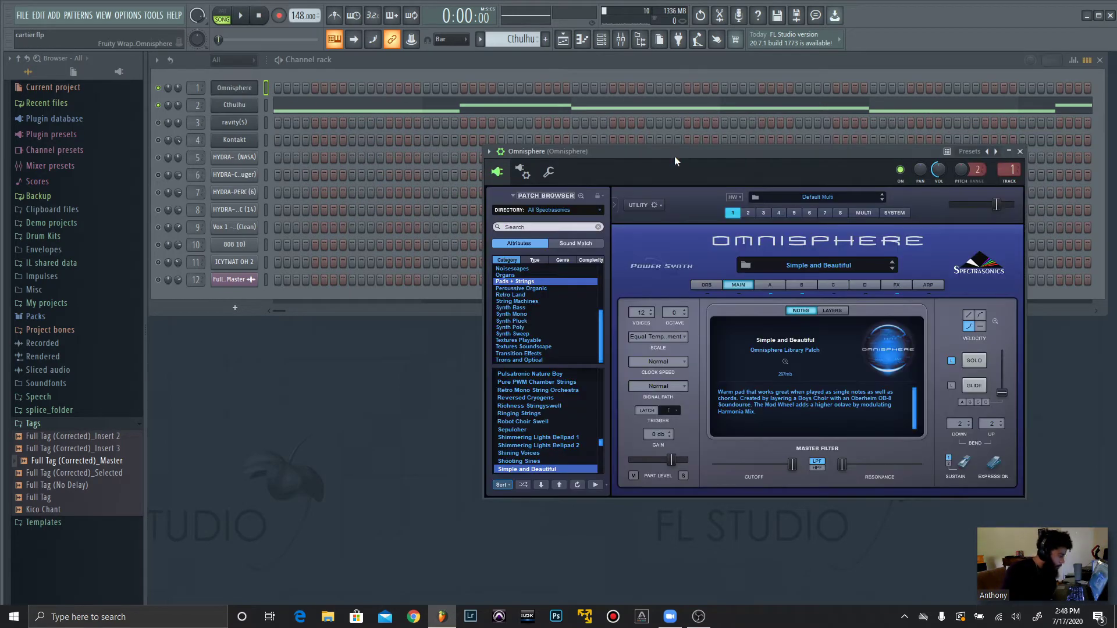
pyautogui.moveTo(675, 156); pyautogui.dragTo(380, 233)
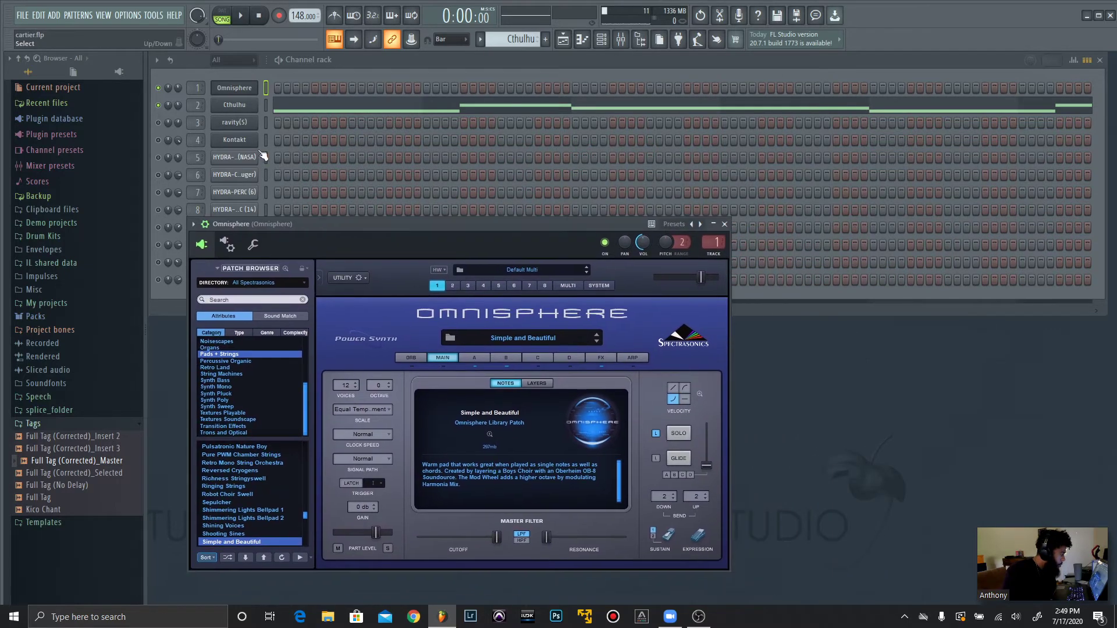
pyautogui.click(227, 245)
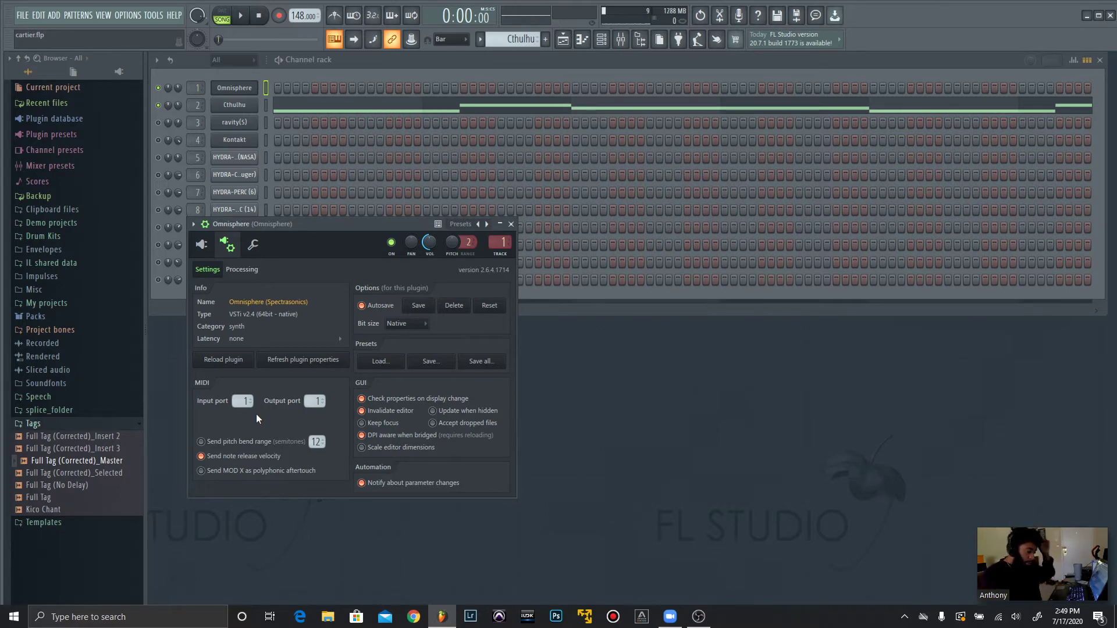
pyautogui.click(511, 225)
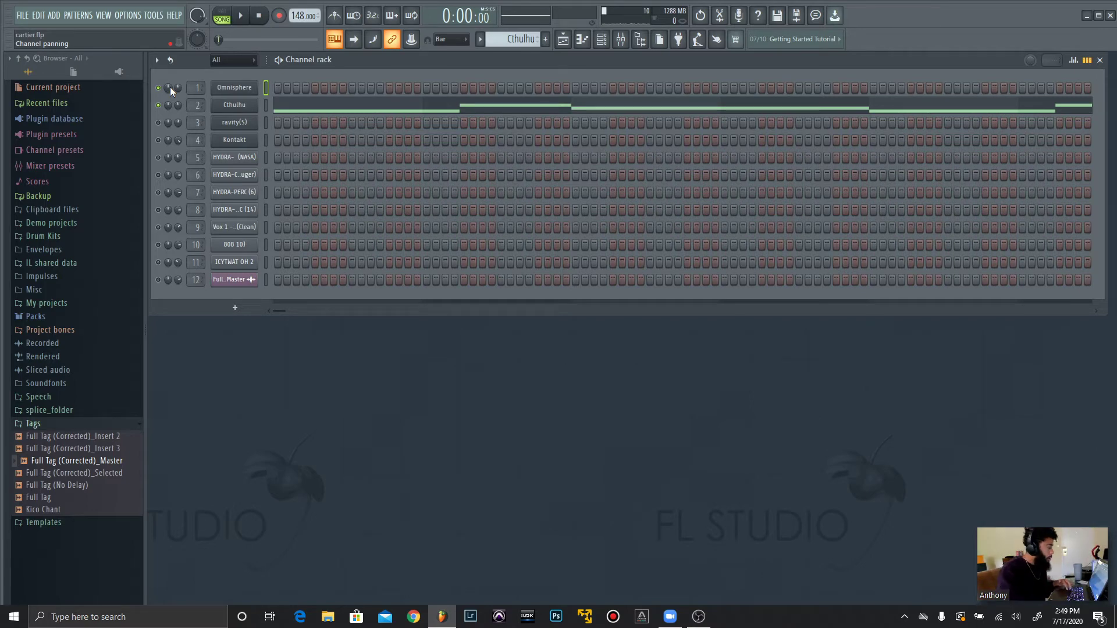
# Play the song with the Cthulhu notes open in the piano roll, and stop playback
pyautogui.press('space')
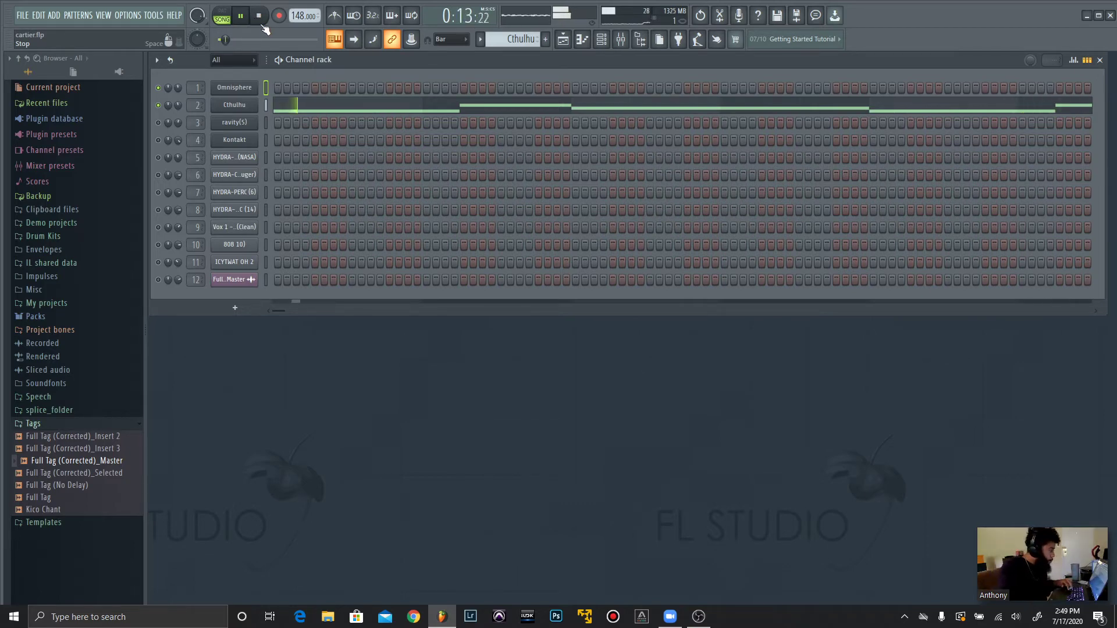
pyautogui.click(337, 105)
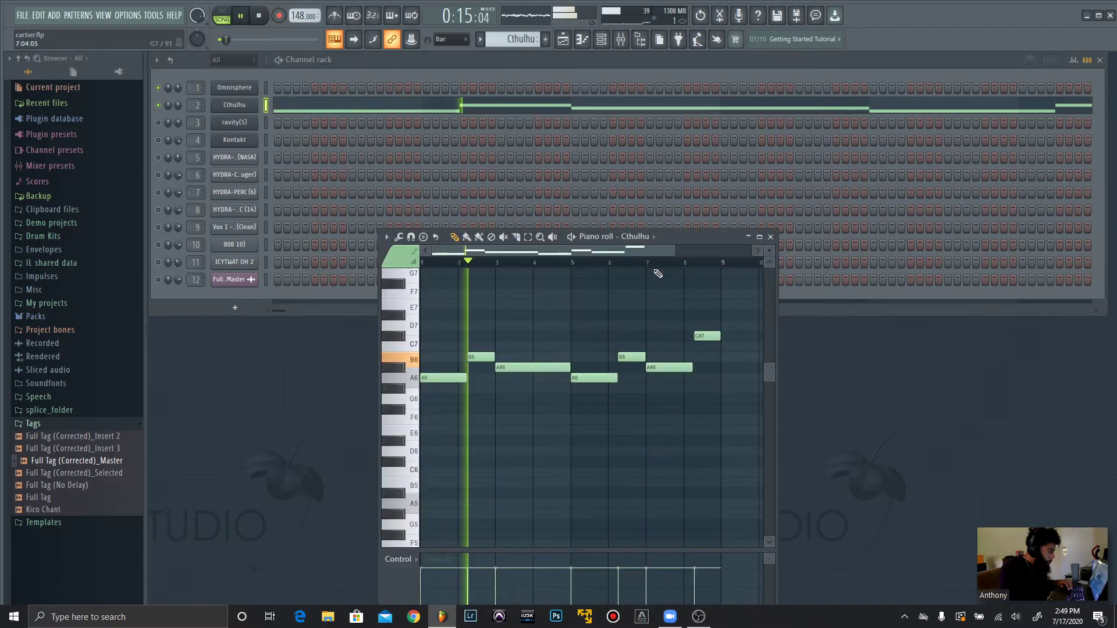
pyautogui.press('space')
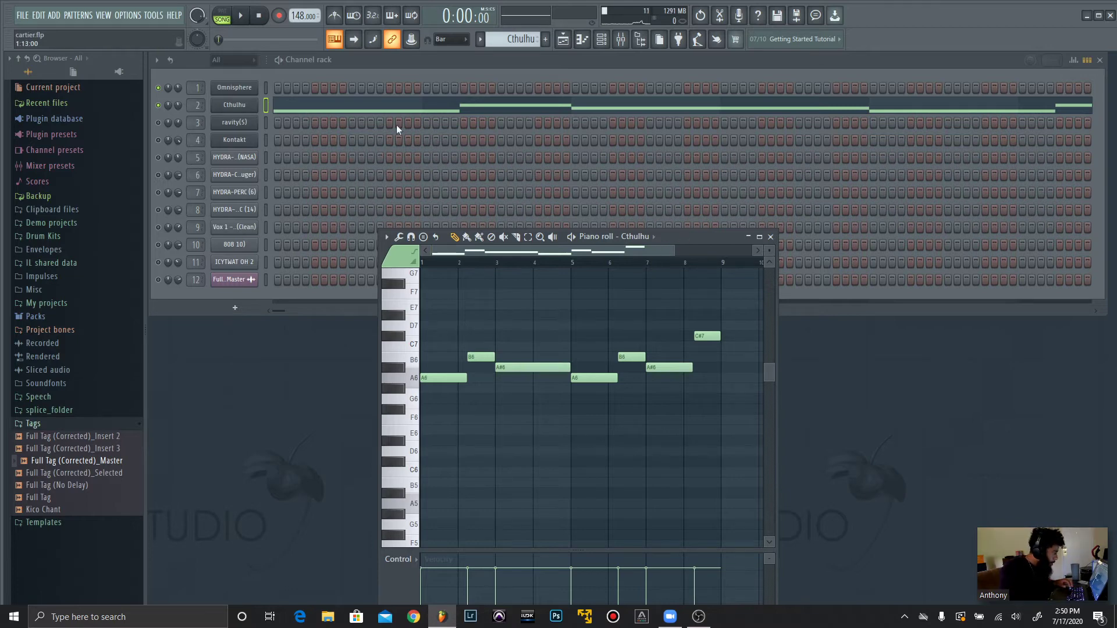
# Show Cthulhu's chord interface and play the song to watch which chords its notes trigger
pyautogui.click(246, 90)
pyautogui.click(245, 110)
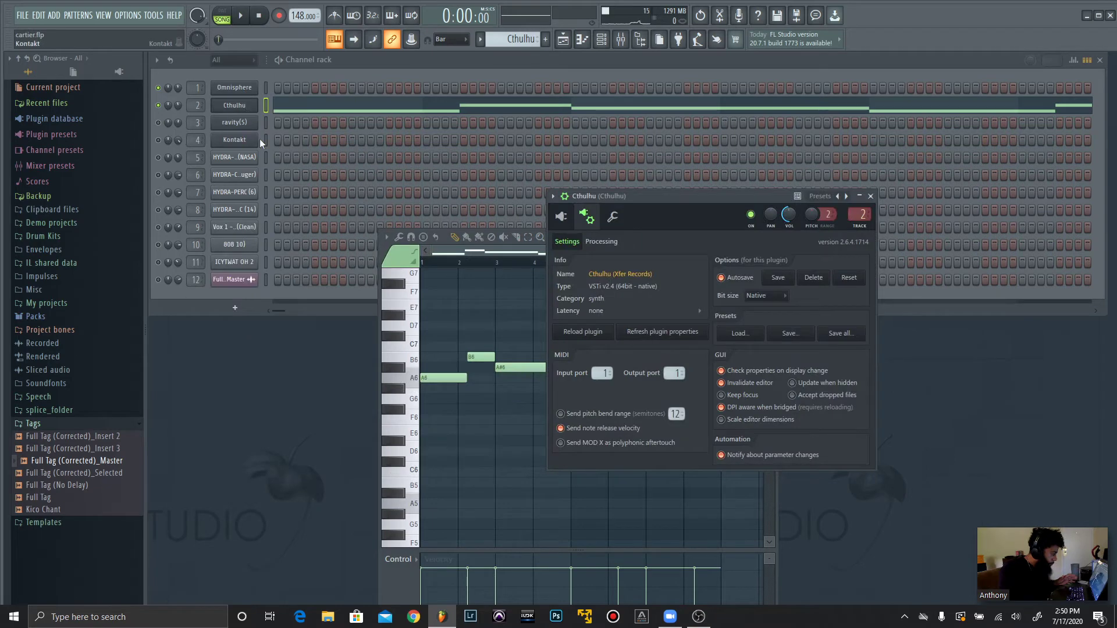
pyautogui.click(563, 225)
pyautogui.press('space')
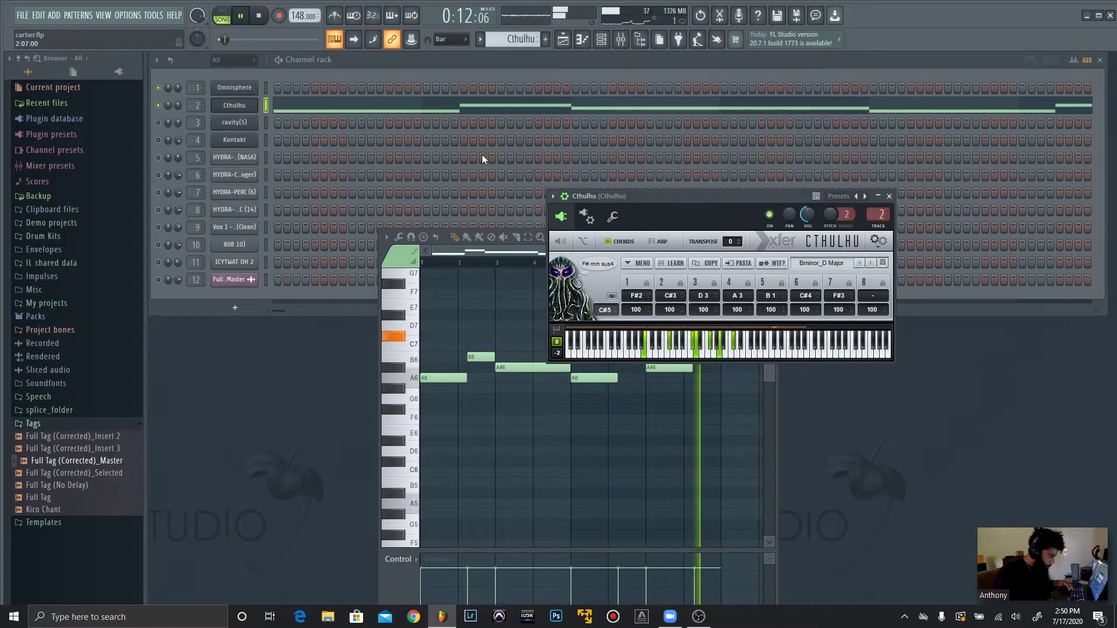
pyautogui.press('space')
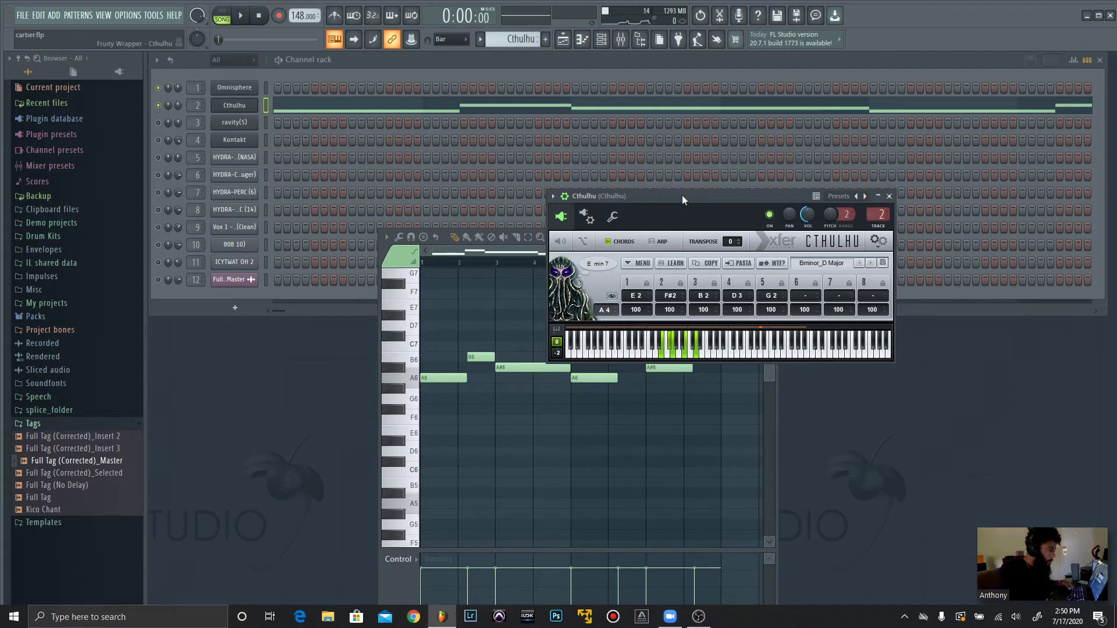
# Close the Cthulhu plugin window and its piano roll
pyautogui.moveTo(682, 194); pyautogui.dragTo(618, 185)
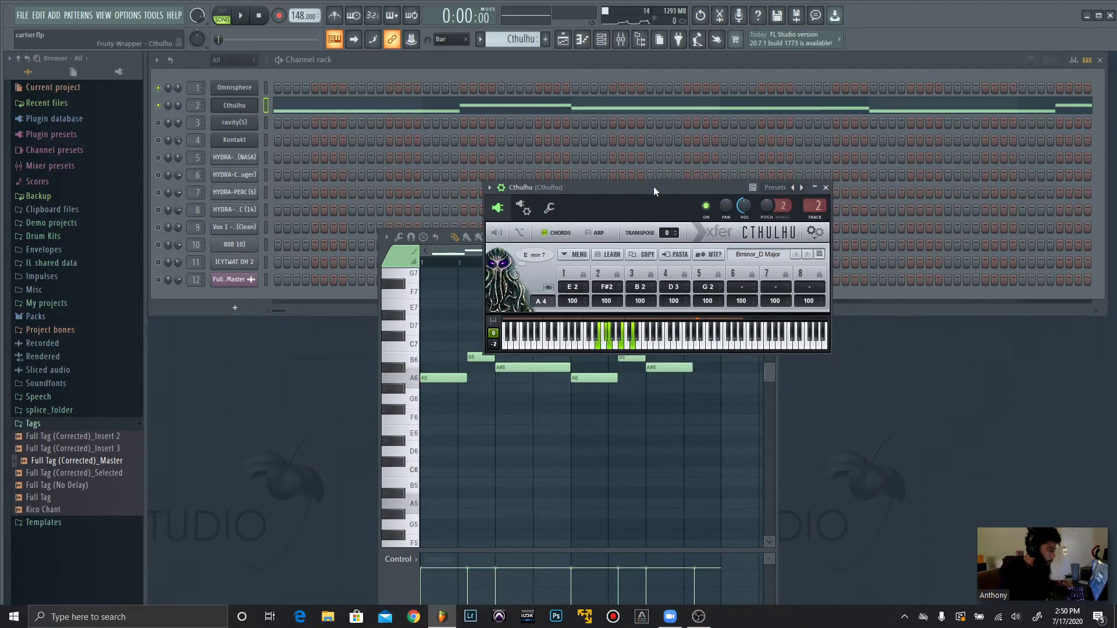
pyautogui.click(829, 190)
pyautogui.moveTo(696, 237); pyautogui.dragTo(668, 214)
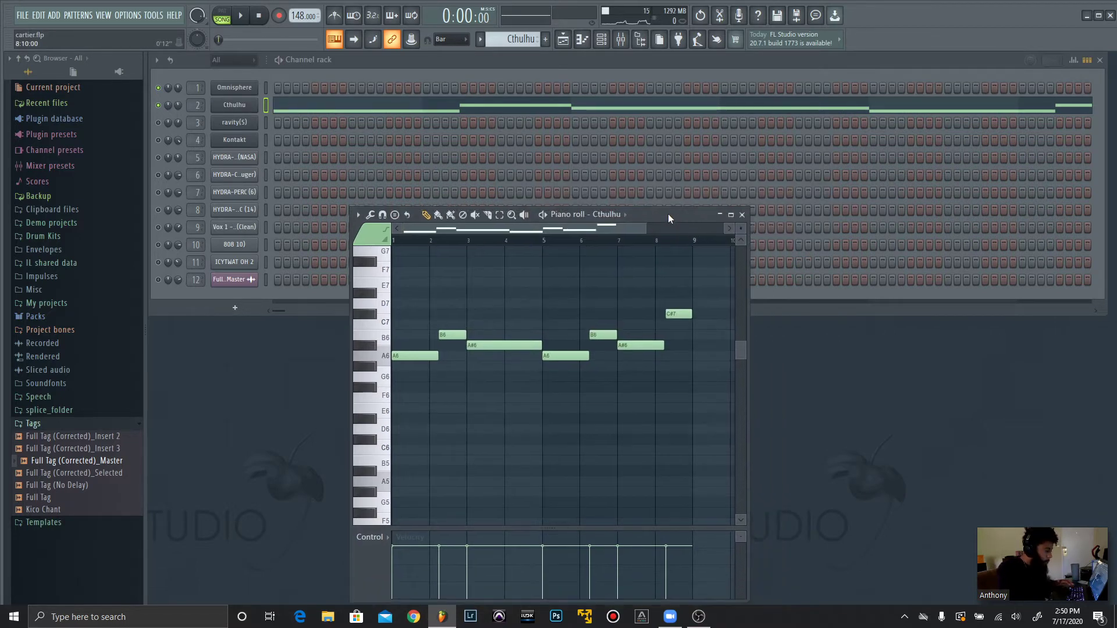
pyautogui.click(742, 215)
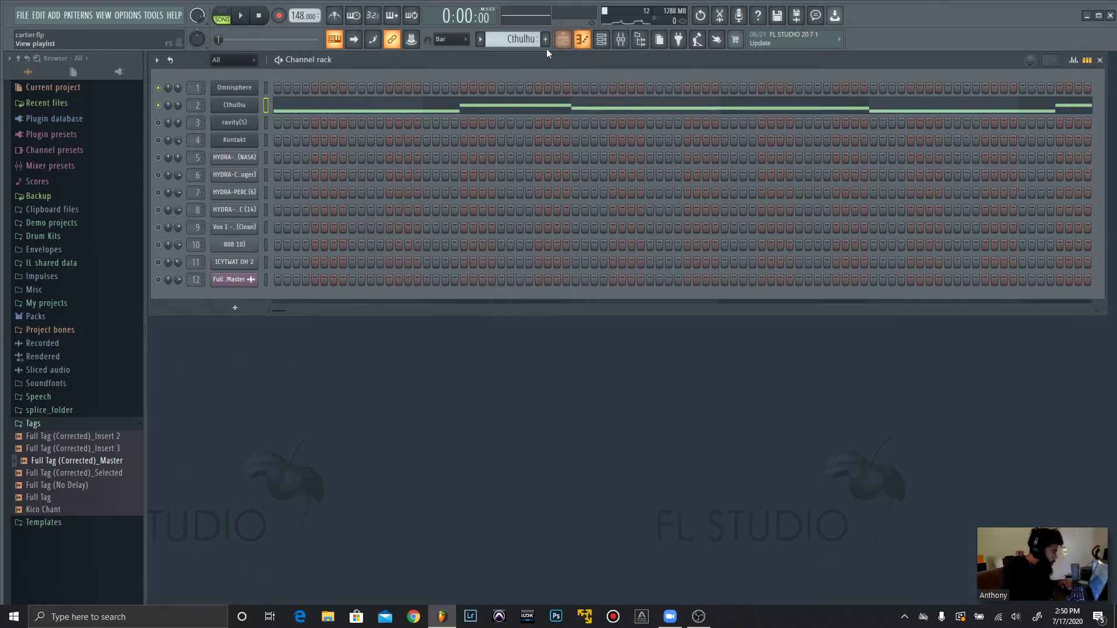
# Unmute the ravity(S) channel and display its plugin window with the Wood & Reed Oboe preset
pyautogui.click(235, 122)
pyautogui.moveTo(488, 197); pyautogui.dragTo(549, 234)
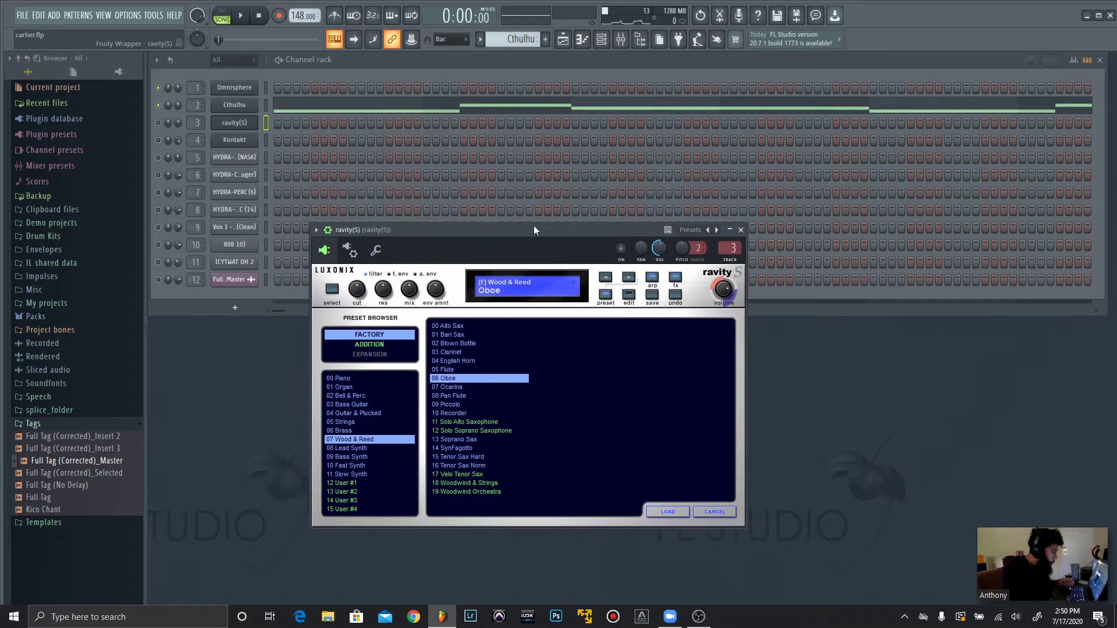
pyautogui.click(157, 122)
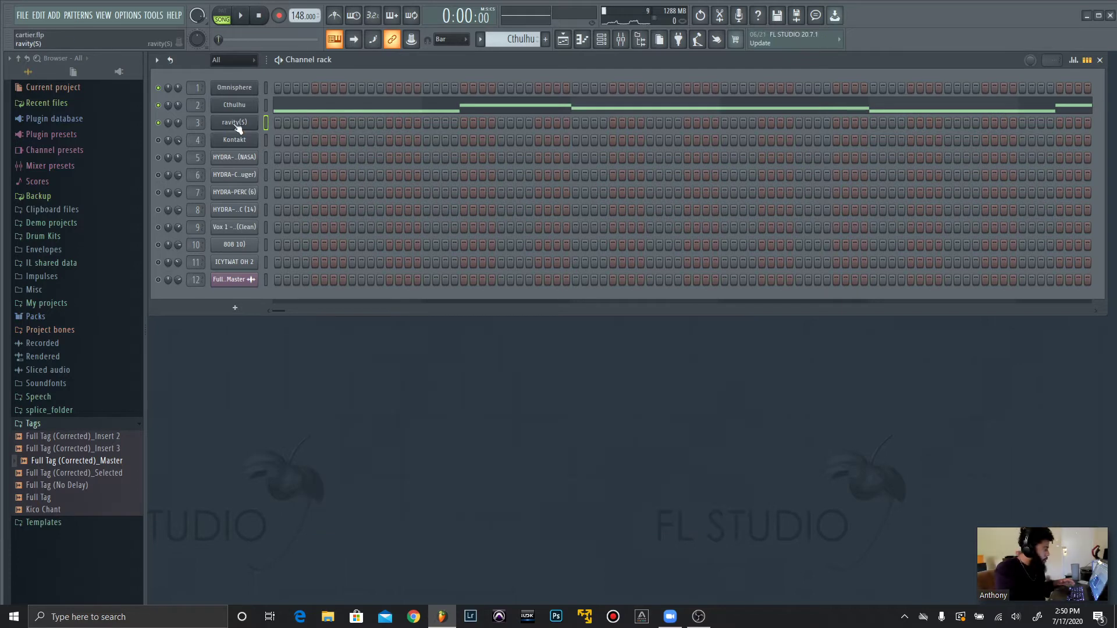
pyautogui.click(235, 122)
pyautogui.moveTo(524, 243); pyautogui.dragTo(630, 209)
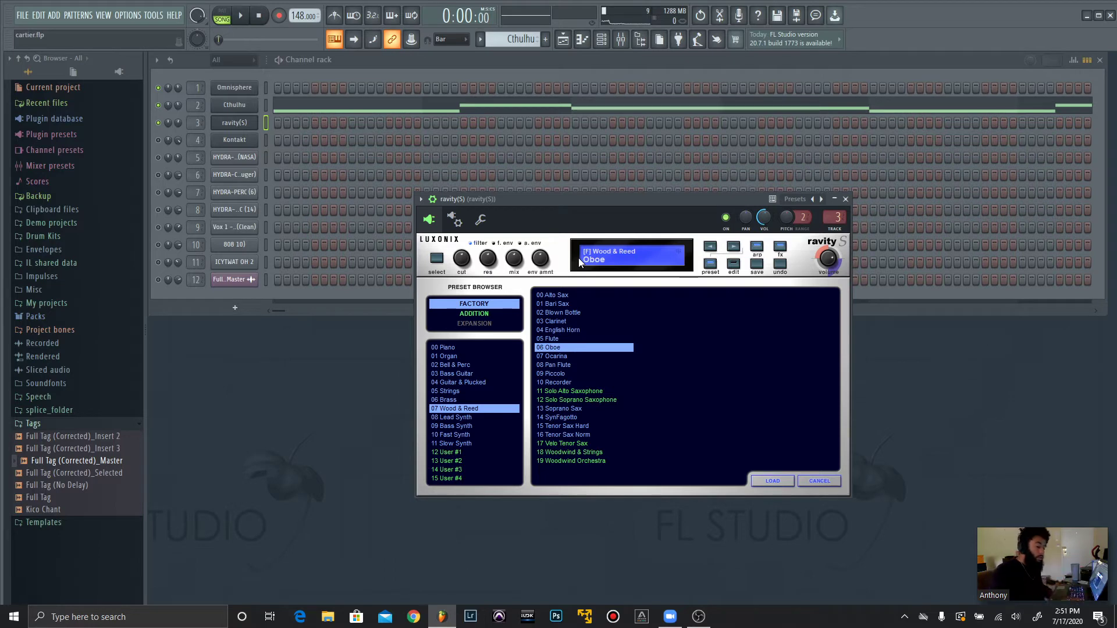
pyautogui.moveTo(630, 202); pyautogui.dragTo(490, 211)
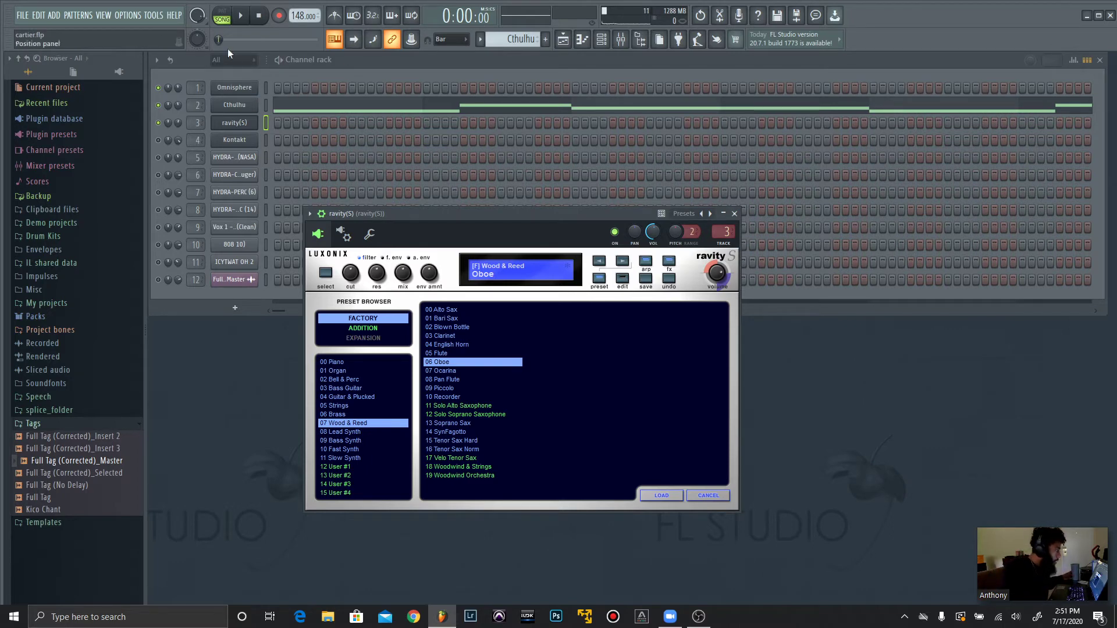
# Switch playback to pattern mode and briefly play the Cthulhu pattern
pyautogui.click(224, 15)
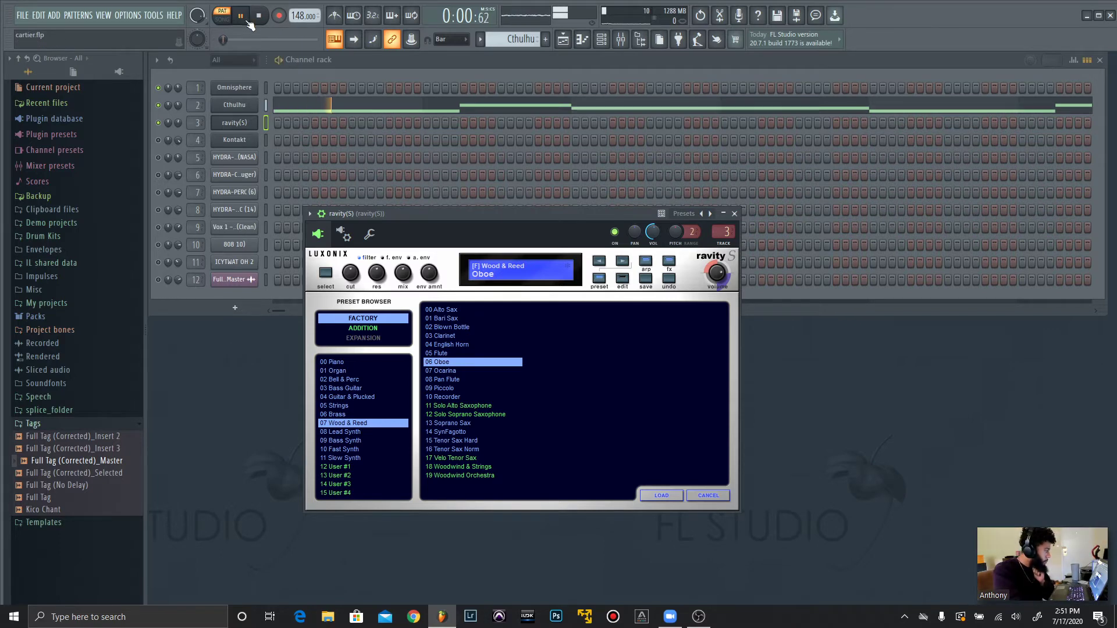
pyautogui.press('space')
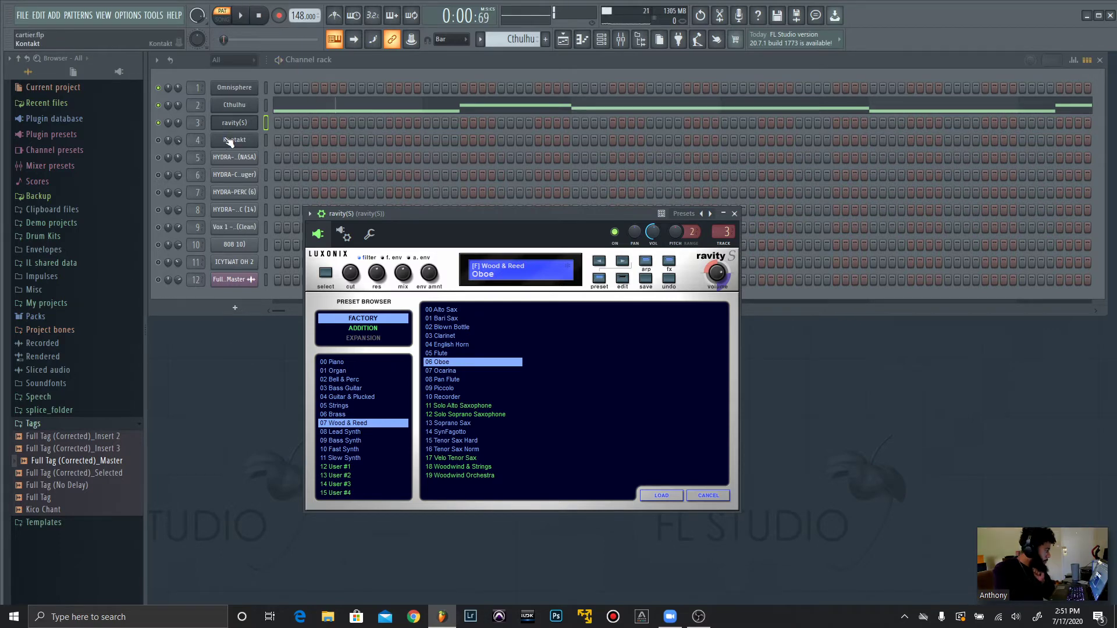
# Solo the ravity(S) channel and make the ravity(S) pattern the active one
pyautogui.rightClick(171, 124)
pyautogui.click(250, 50)
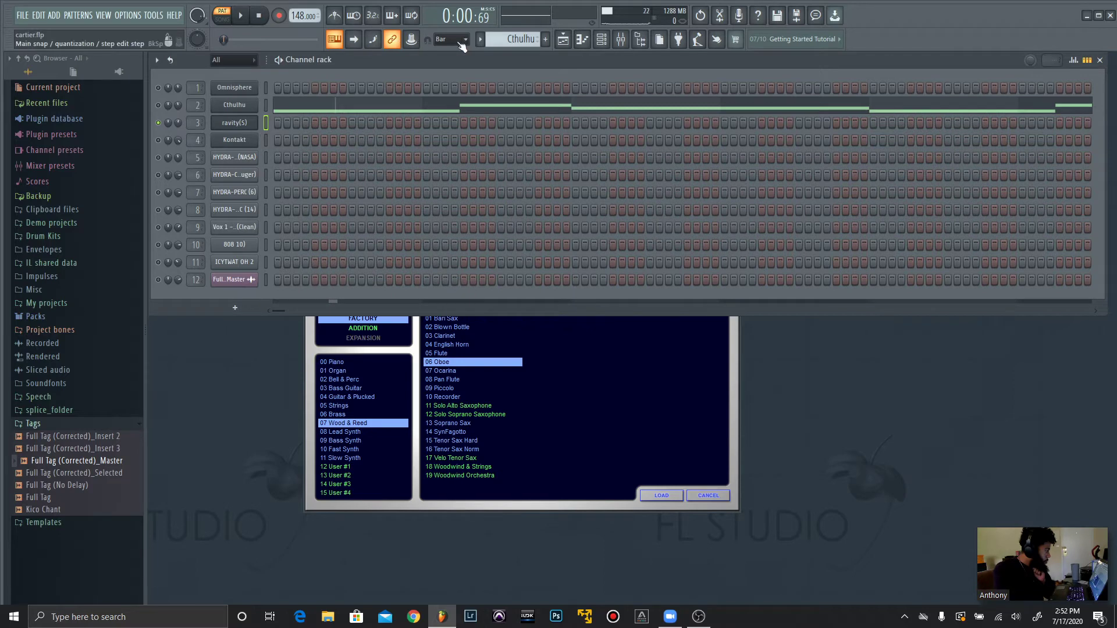
pyautogui.click(480, 39)
pyautogui.click(508, 68)
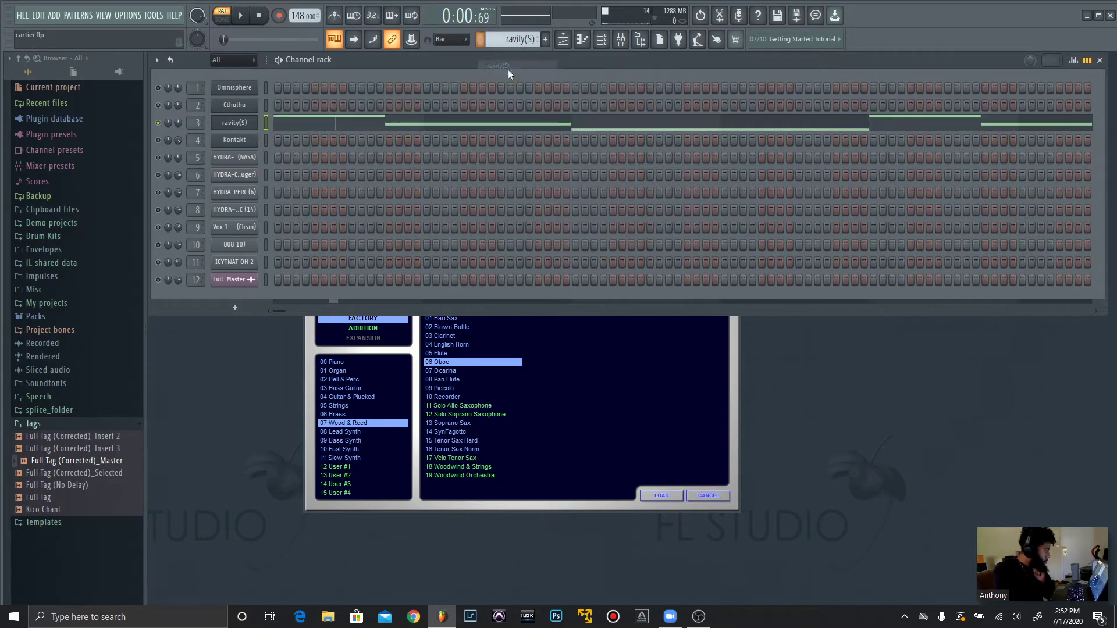
# Play the ravity(S) pattern, switching to OBS Studio to check the audio levels, and return to FL Studio to stop playback
pyautogui.click(248, 19)
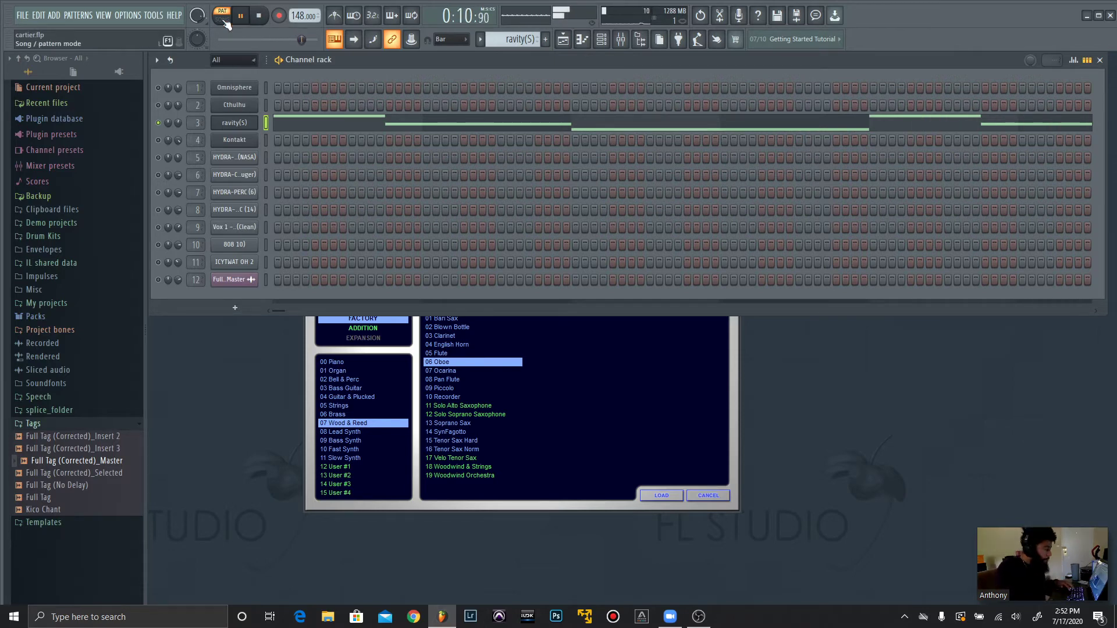
pyautogui.click(263, 18)
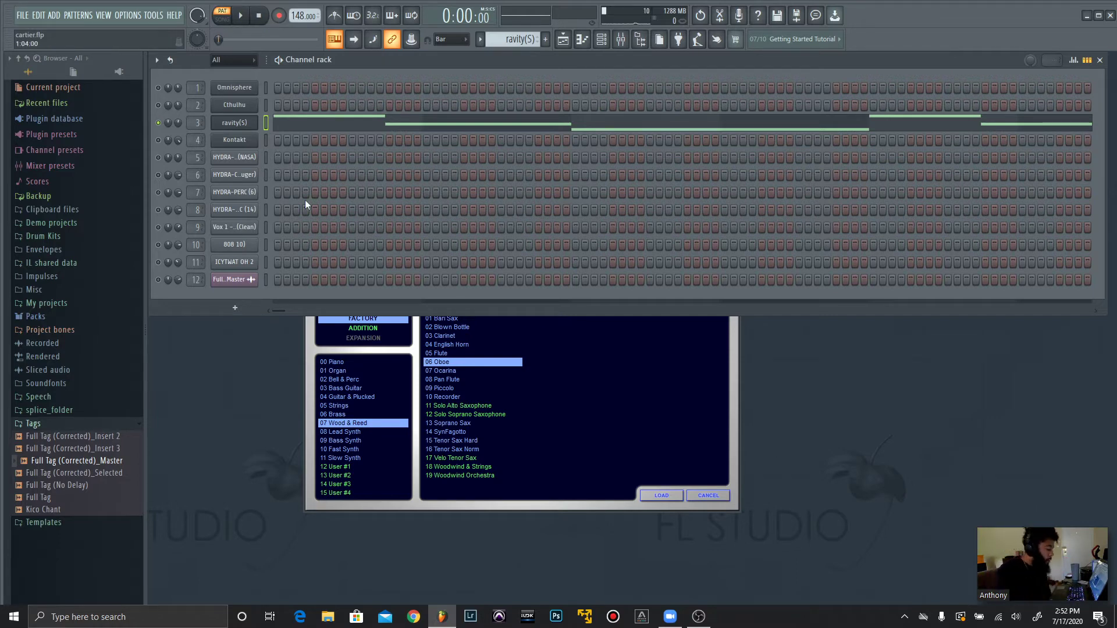
pyautogui.click(697, 618)
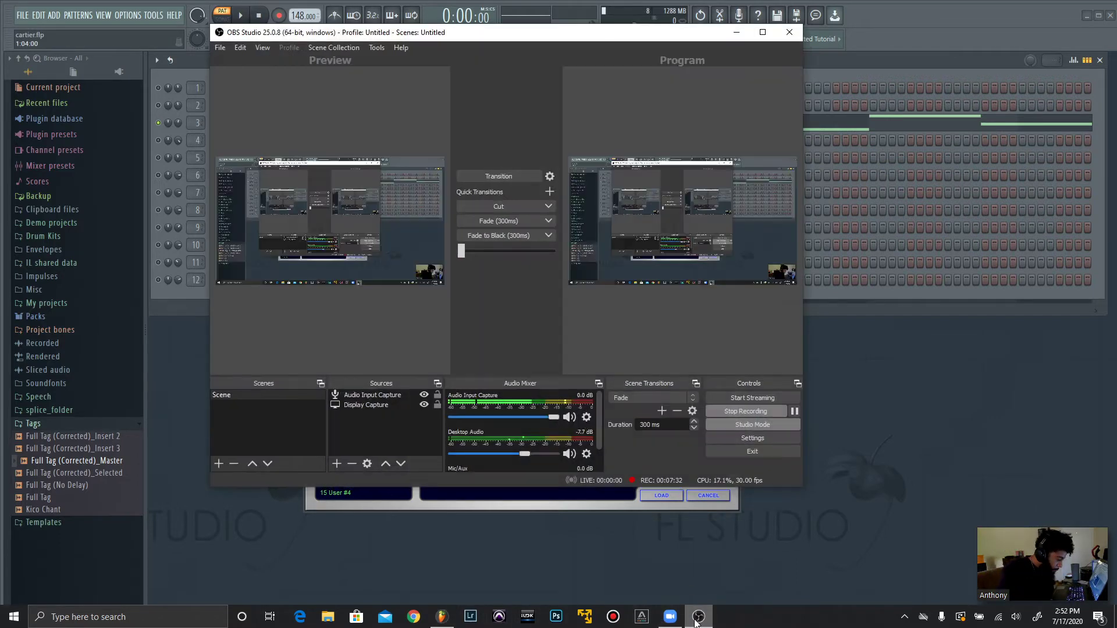
pyautogui.click(697, 617)
pyautogui.click(249, 22)
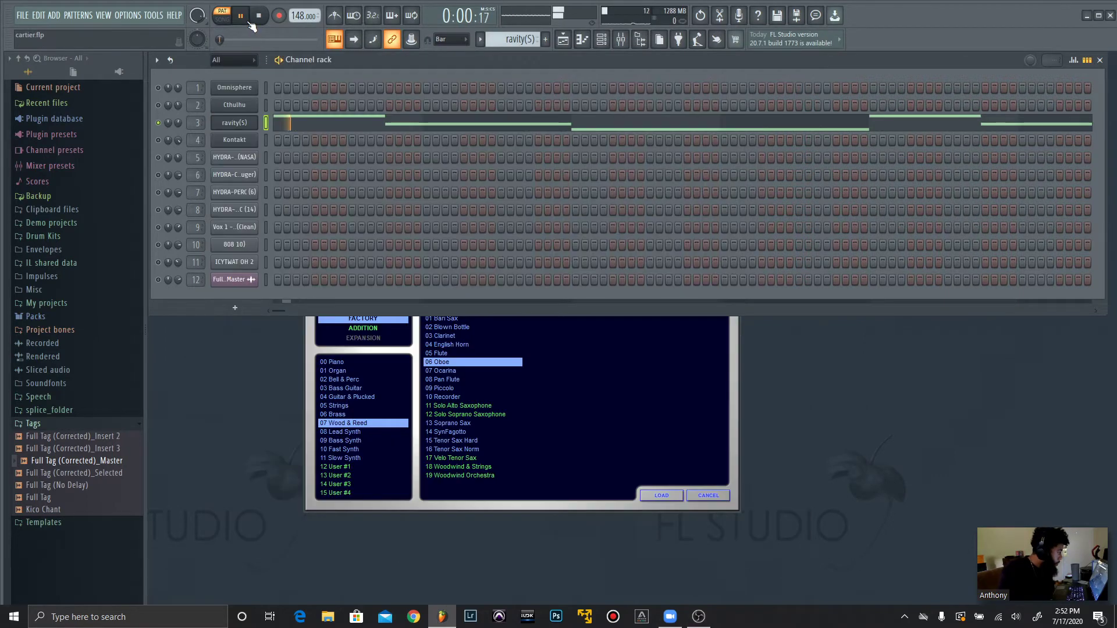
pyautogui.click(697, 618)
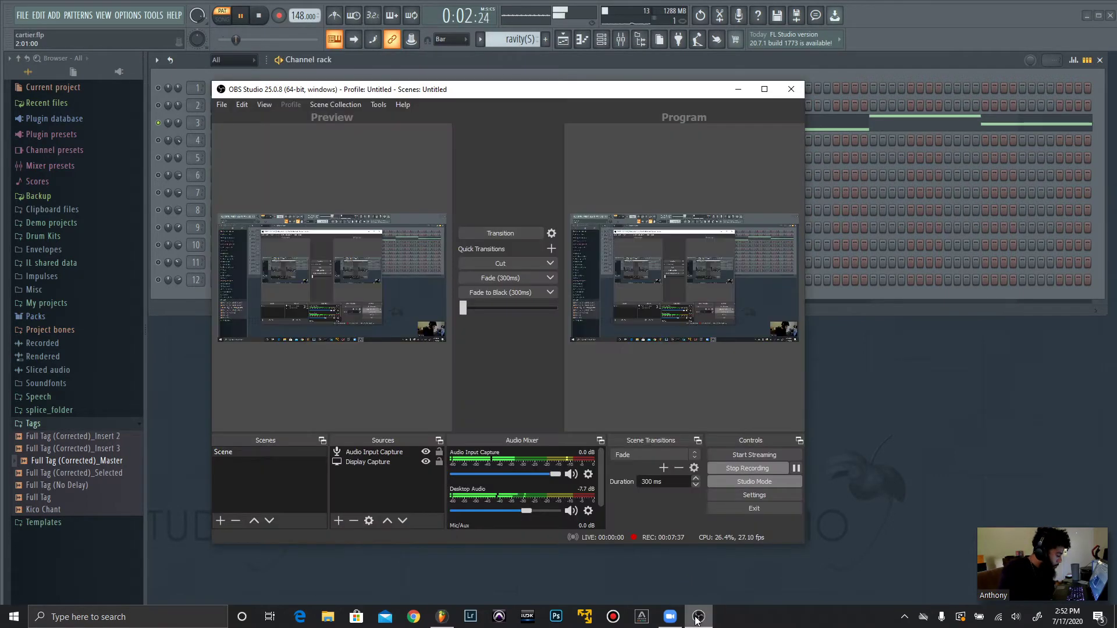
pyautogui.click(736, 92)
pyautogui.click(258, 16)
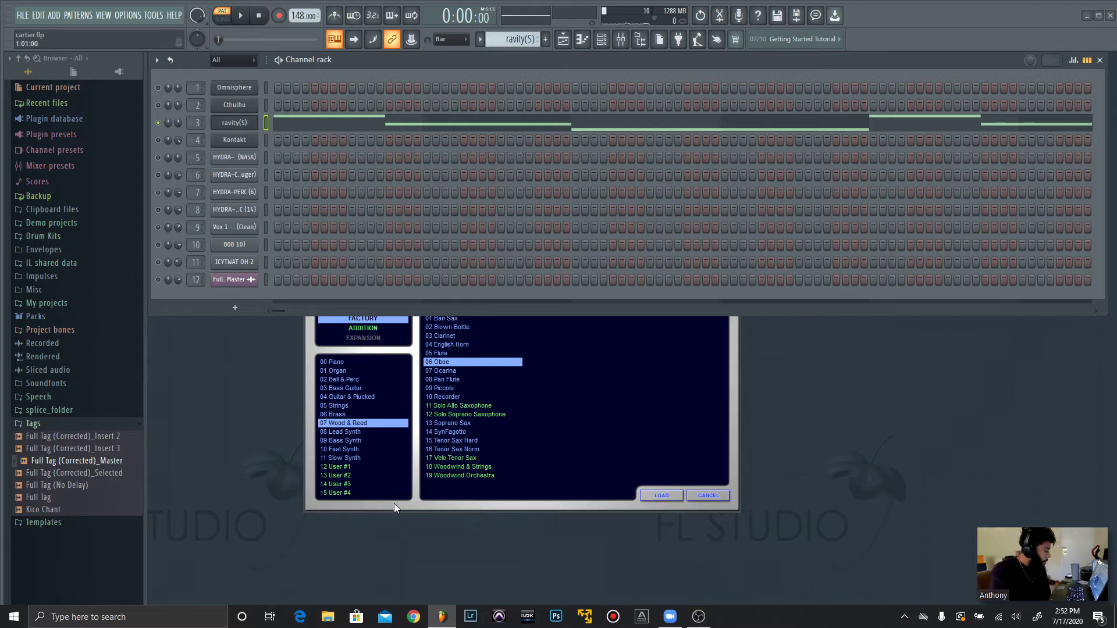
# Display the ravity(S) plugin window clear of the channel rack to view its Oboe preset, and close it
pyautogui.click(233, 125)
pyautogui.click(232, 125)
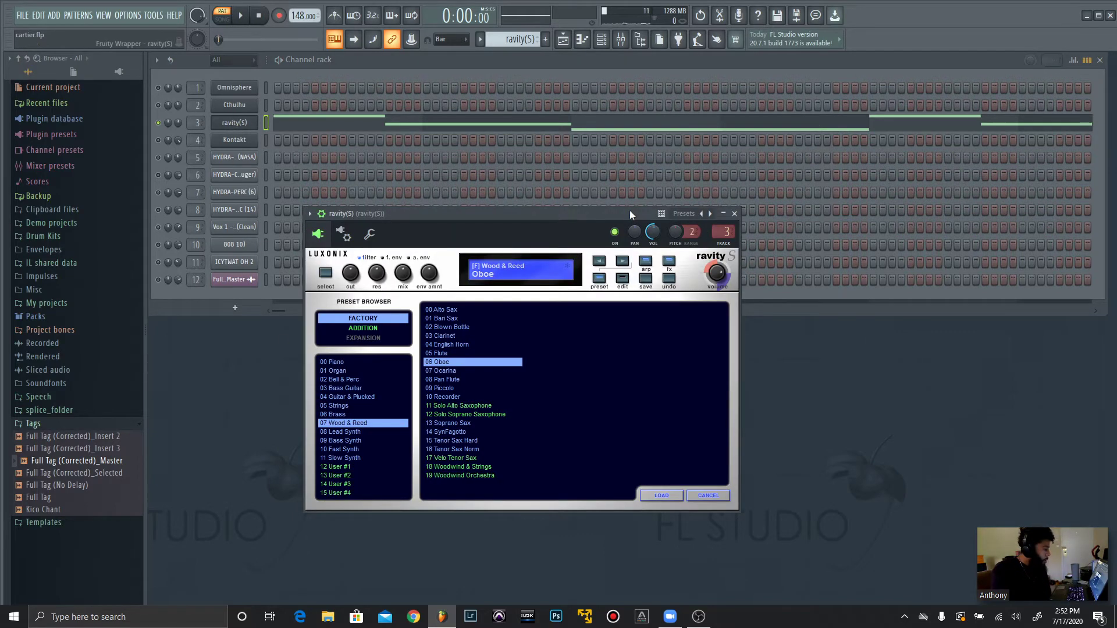
pyautogui.moveTo(630, 212); pyautogui.dragTo(474, 321)
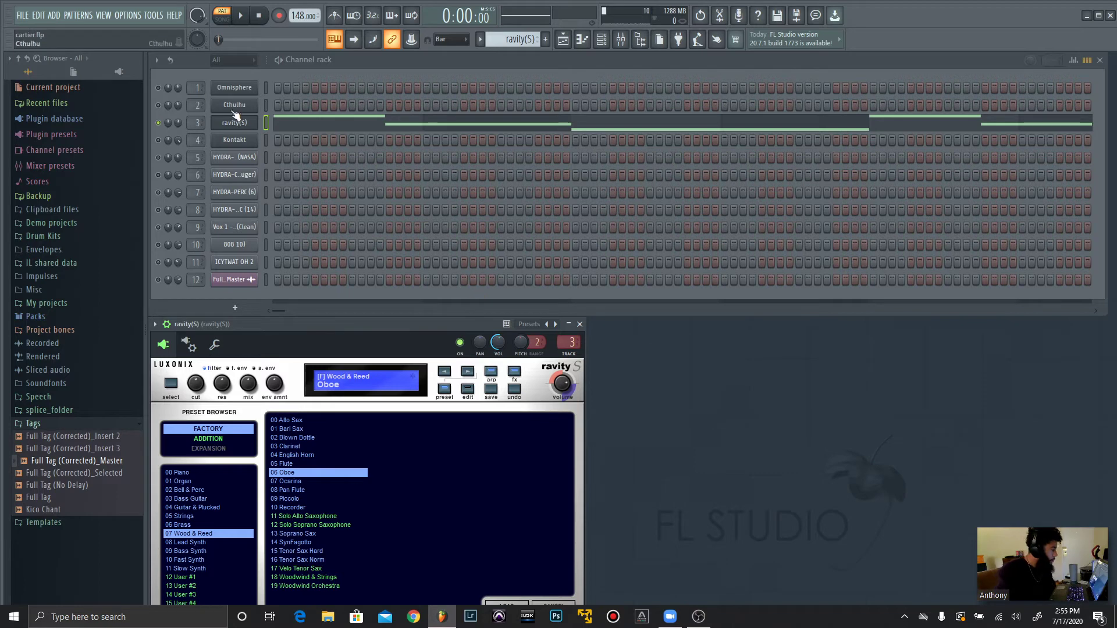
pyautogui.click(579, 324)
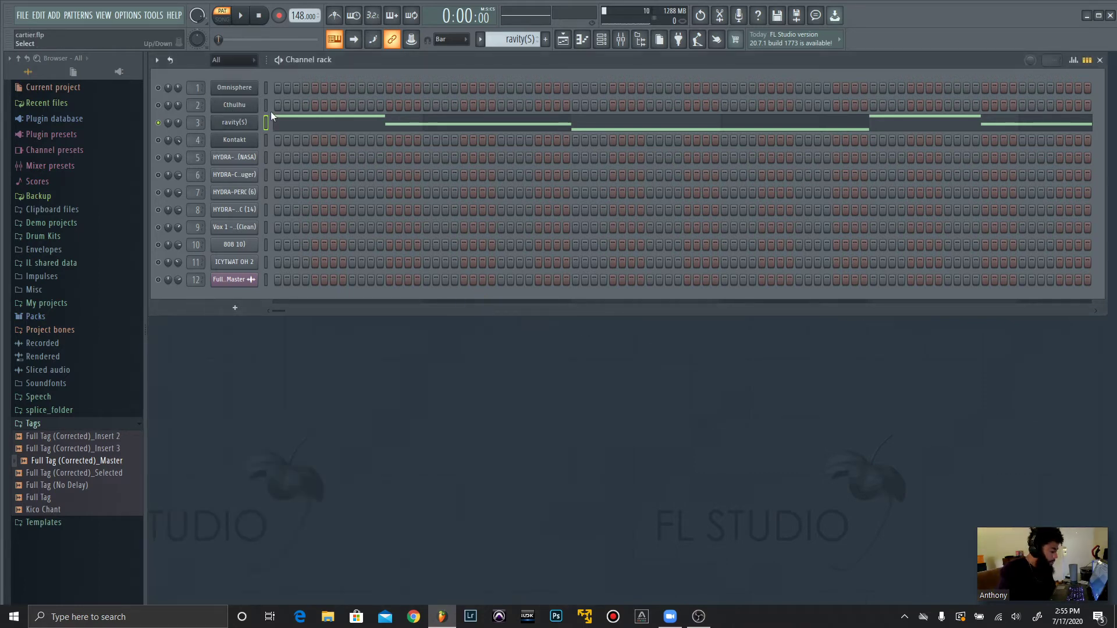
# Unmute the Cthulhu and Omnisphere channels, and show the playlist with playback in song mode
pyautogui.click(159, 106)
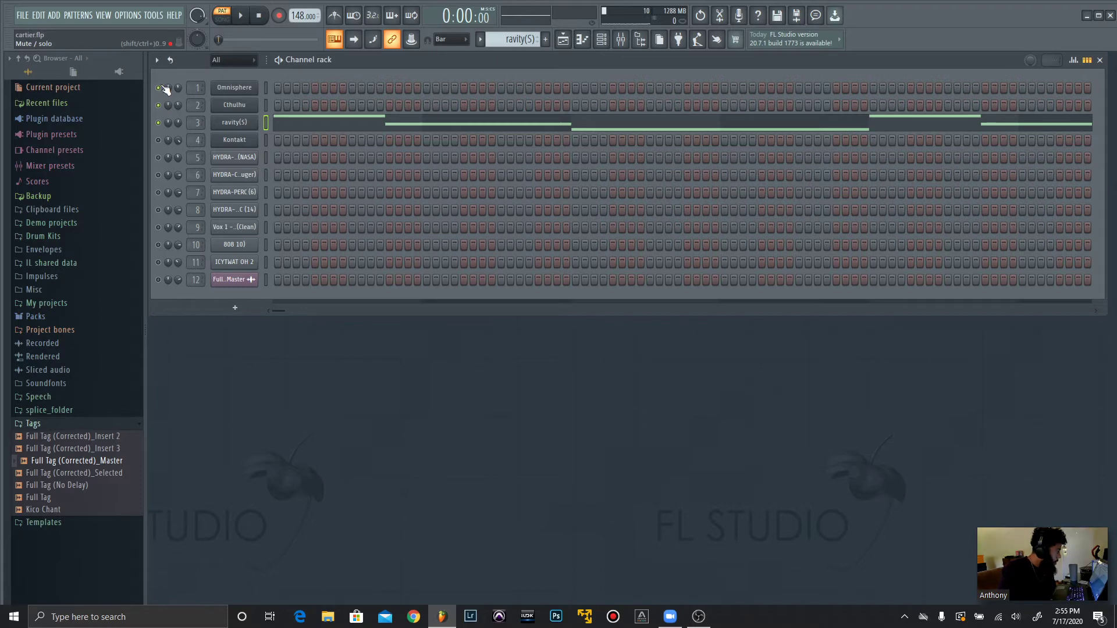
pyautogui.click(222, 18)
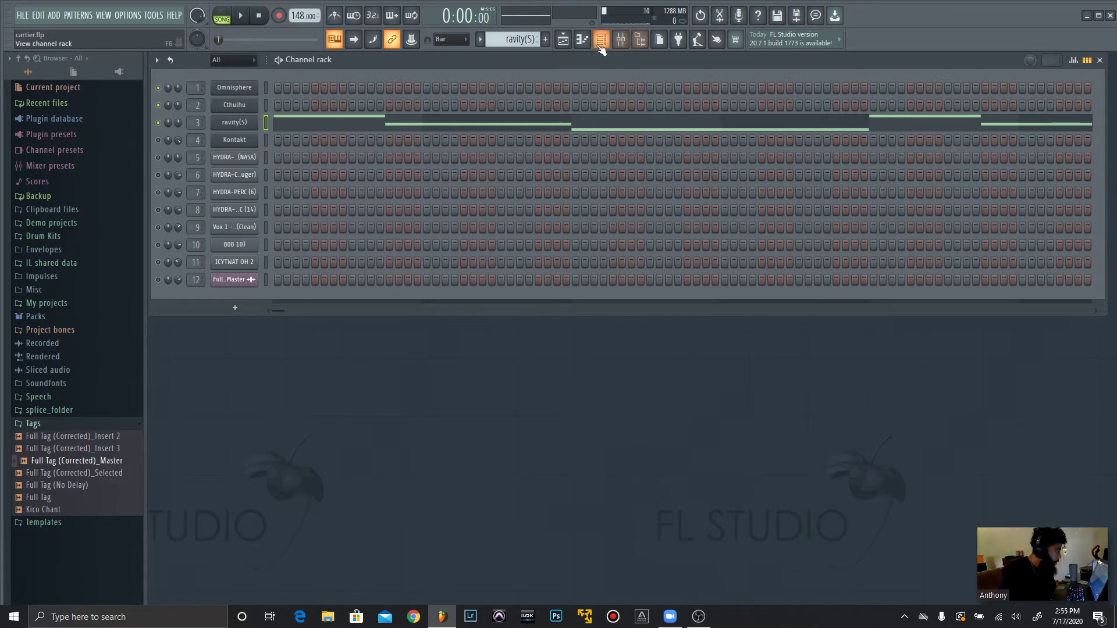
pyautogui.click(562, 39)
# Restore the playlist to a floating window and play the arrangement from the hook marker at bar 89
pyautogui.click(251, 13)
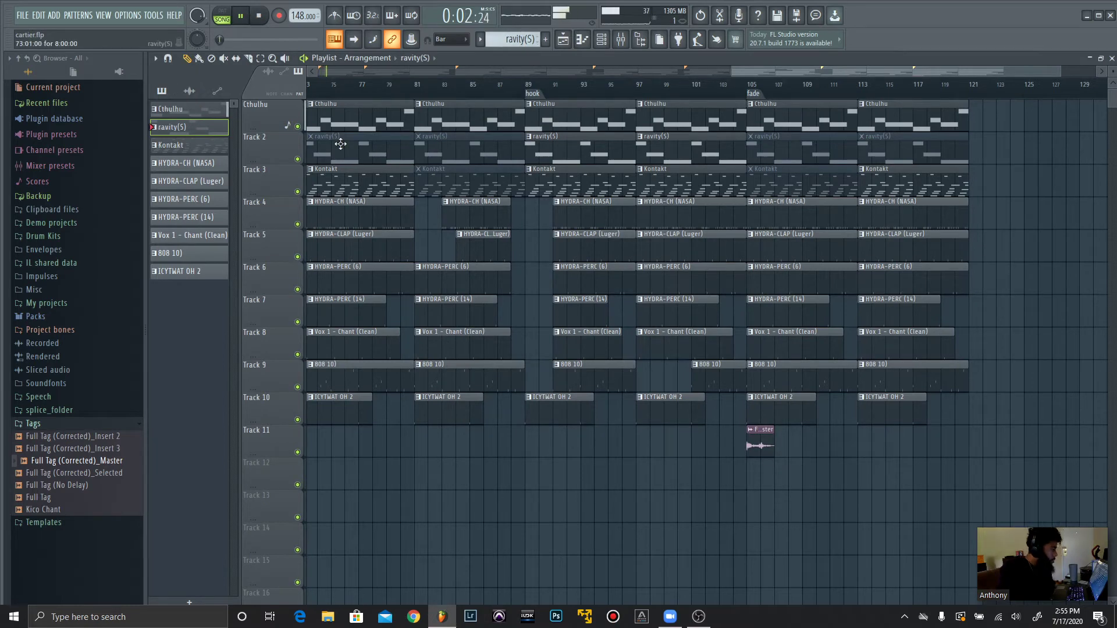
pyautogui.doubleClick(472, 58)
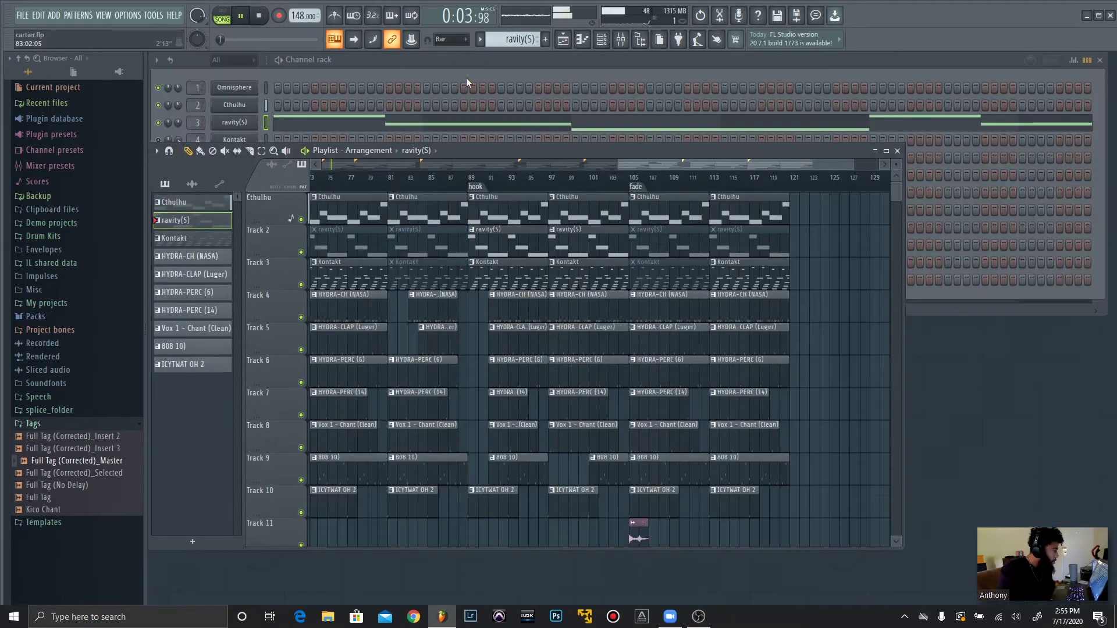
pyautogui.press('space')
pyautogui.click(472, 178)
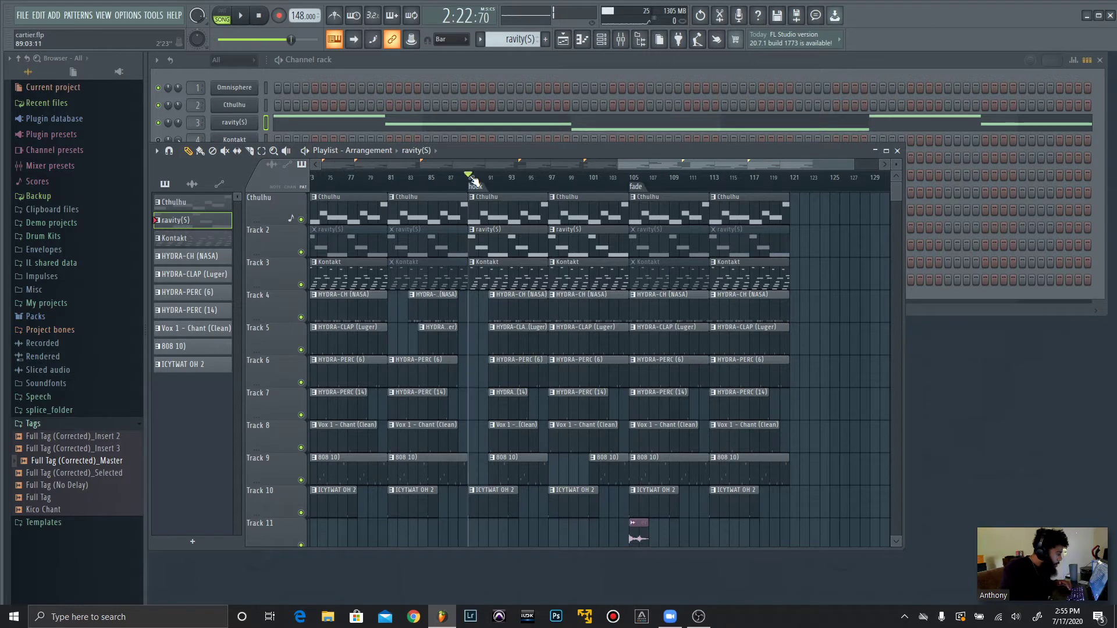
pyautogui.press('space')
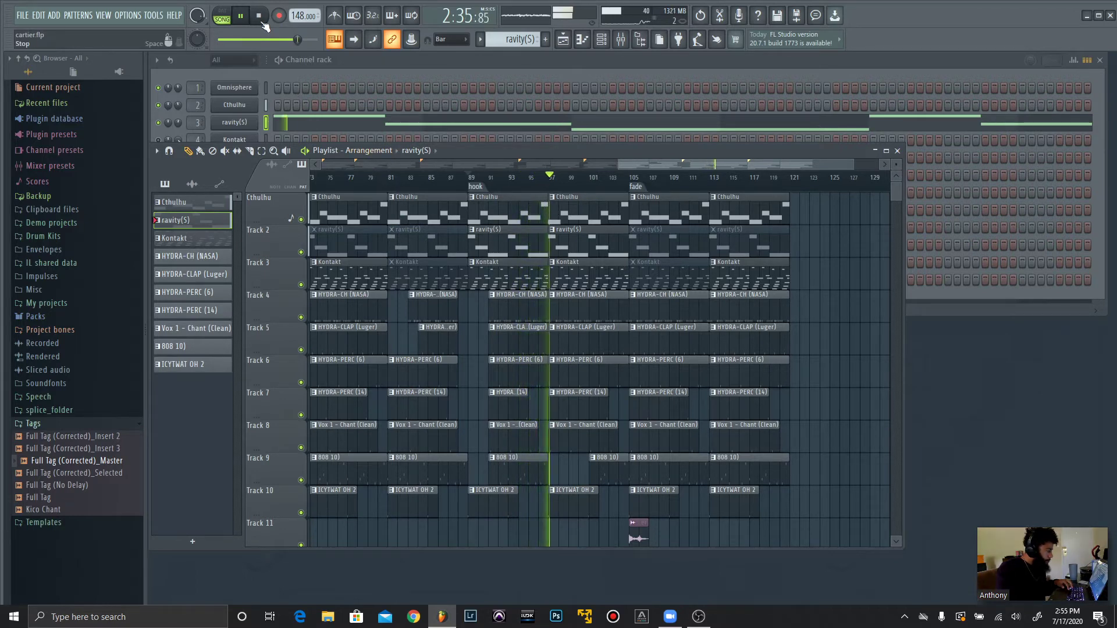
pyautogui.press('space')
# Move the playlist off the channel names and display the Kontakt plugin window with The Gentleman piano
pyautogui.moveTo(542, 147); pyautogui.dragTo(718, 178)
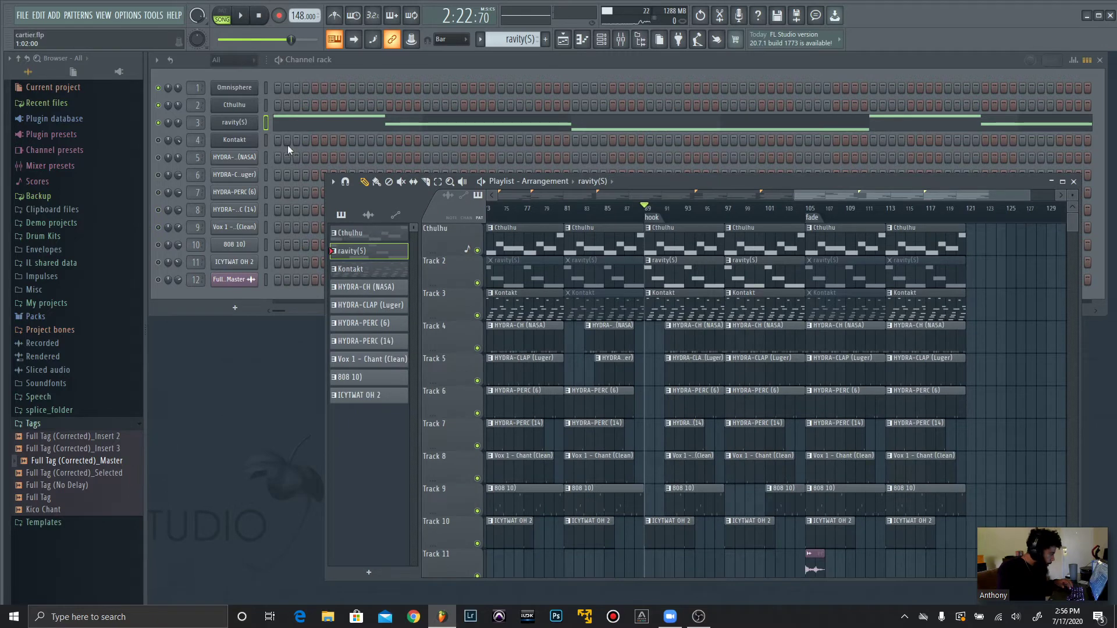
pyautogui.click(218, 142)
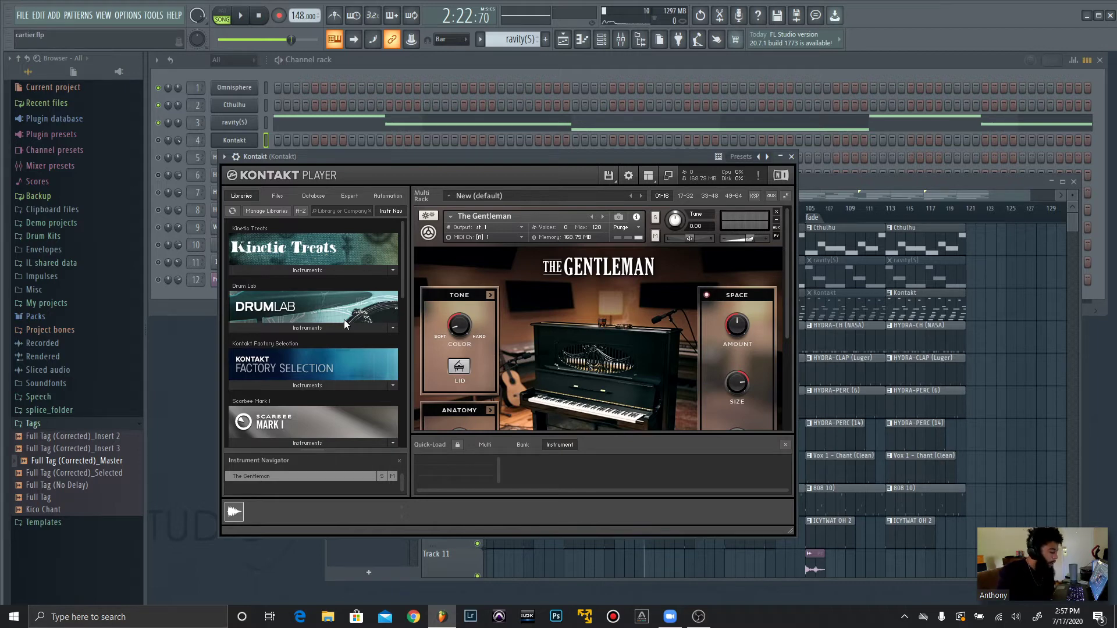
pyautogui.moveTo(334, 155); pyautogui.dragTo(346, 171)
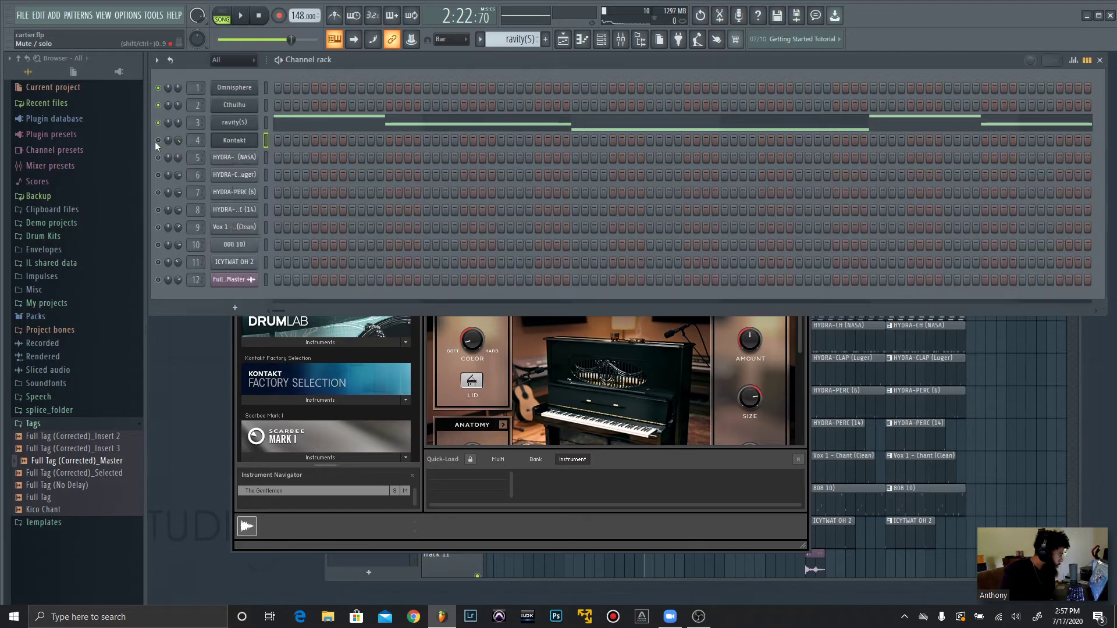
# Solo the Kontakt channel and make the Kontakt pattern the active one
pyautogui.rightClick(156, 142)
pyautogui.click(168, 149)
pyautogui.click(480, 39)
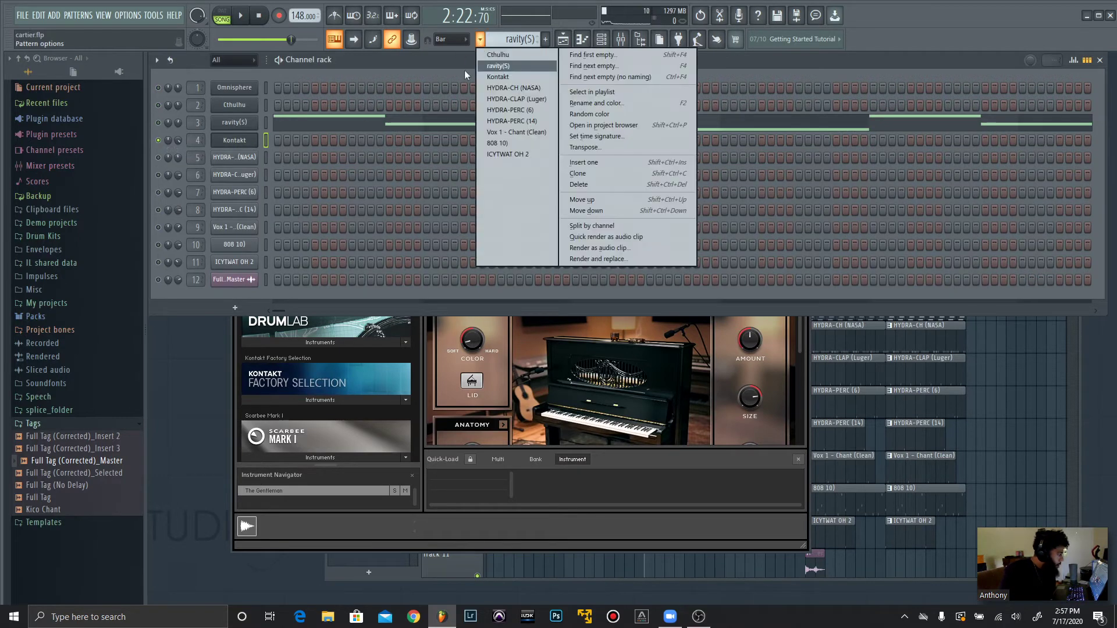
pyautogui.click(498, 77)
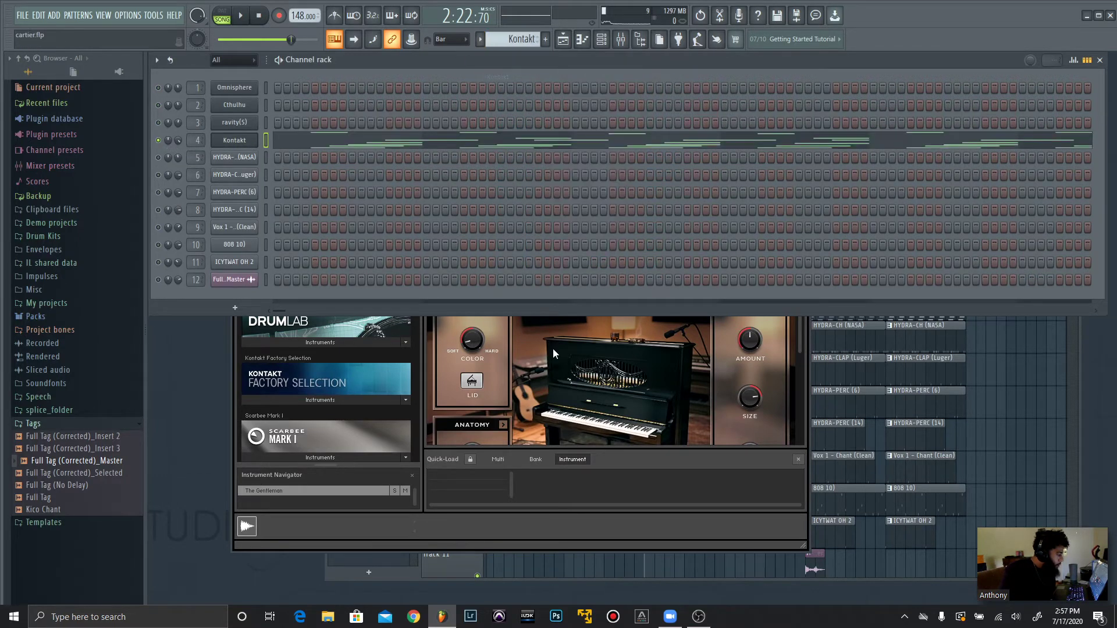
# Examine The Gentleman's Tone, Anatomy and Space controls, switching the Space reverb off and back on
pyautogui.click(662, 459)
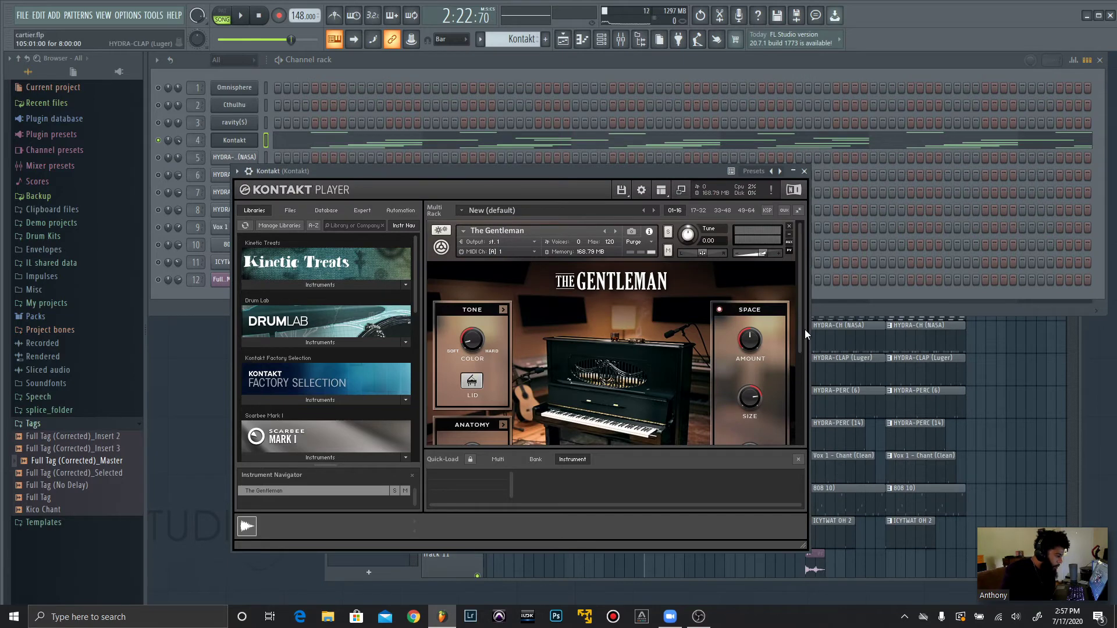
pyautogui.moveTo(805, 329); pyautogui.dragTo(800, 355)
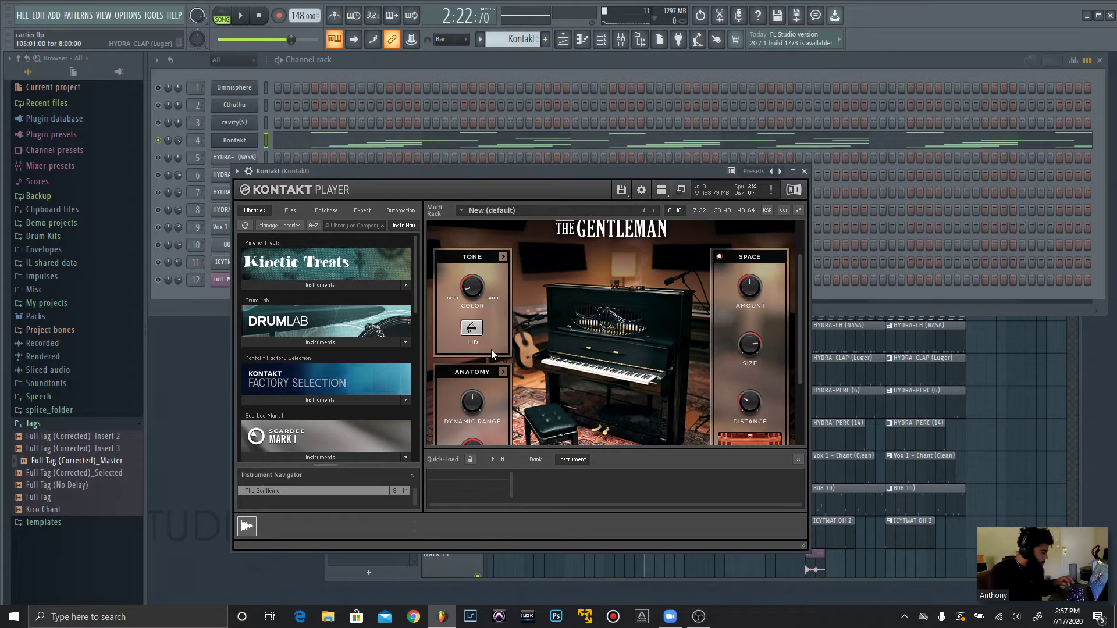
pyautogui.scroll(-4, 491, 350)
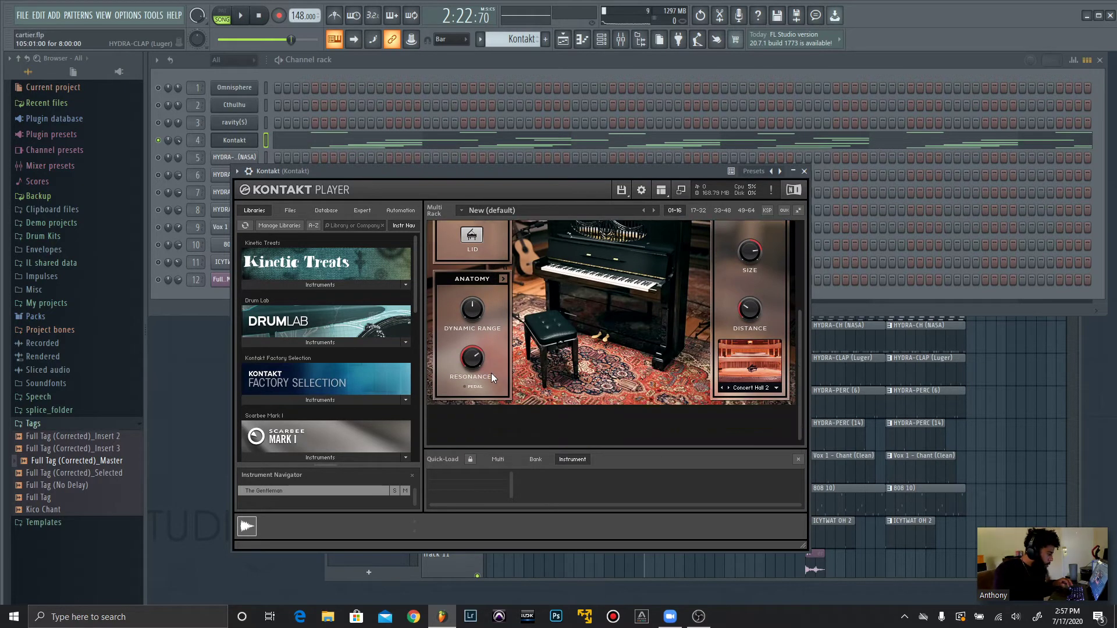
pyautogui.scroll(4, 465, 339)
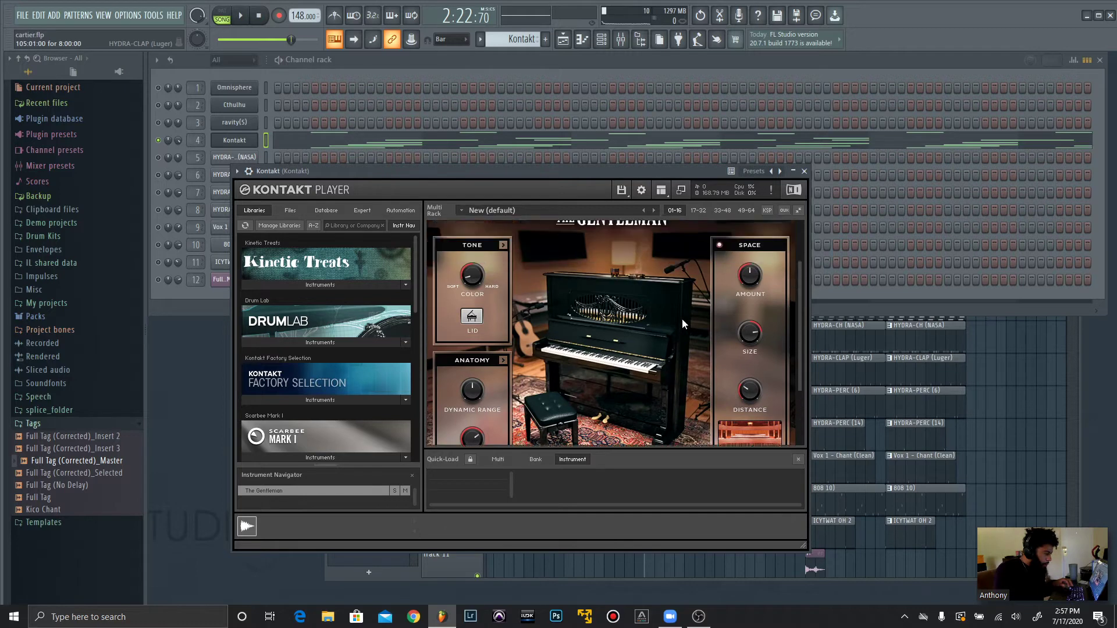
pyautogui.scroll(1, 682, 318)
pyautogui.click(721, 251)
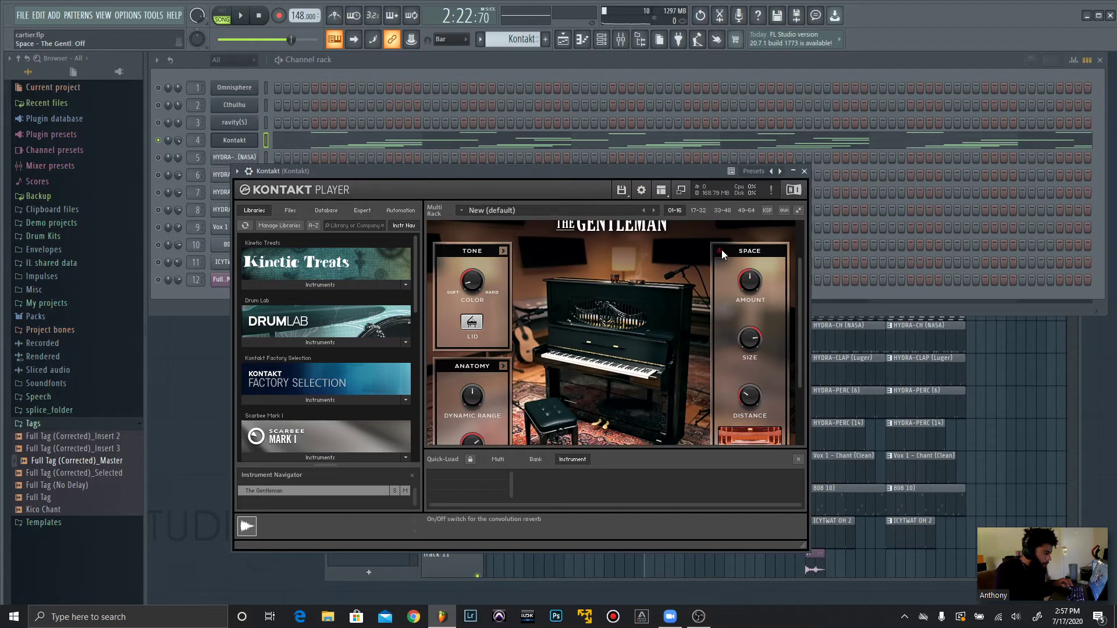
pyautogui.scroll(-1, 745, 283)
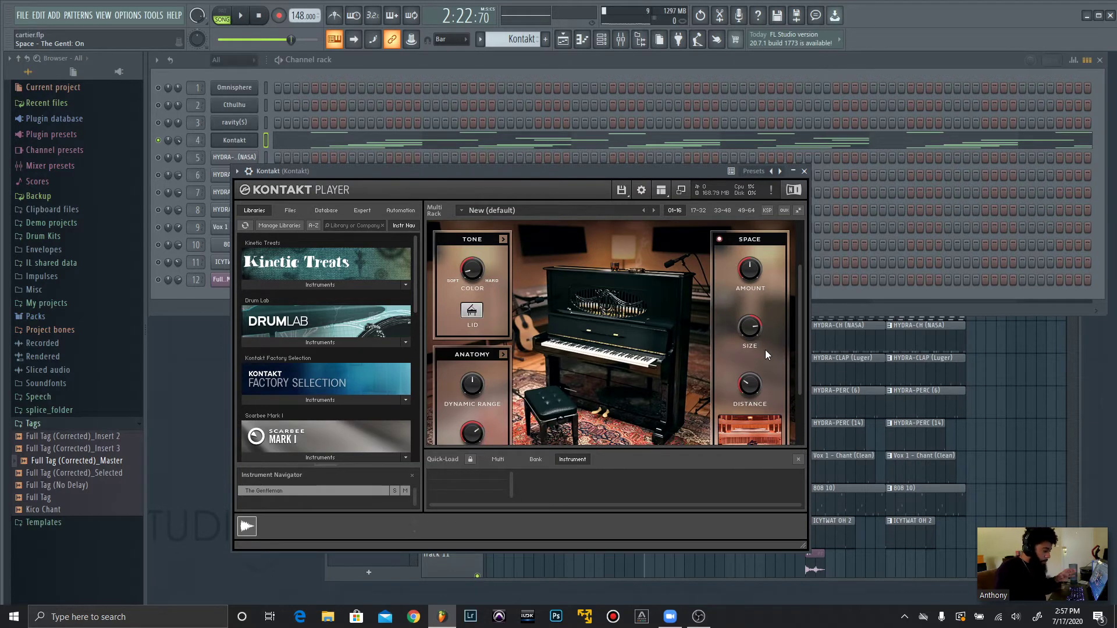
pyautogui.scroll(-2, 747, 367)
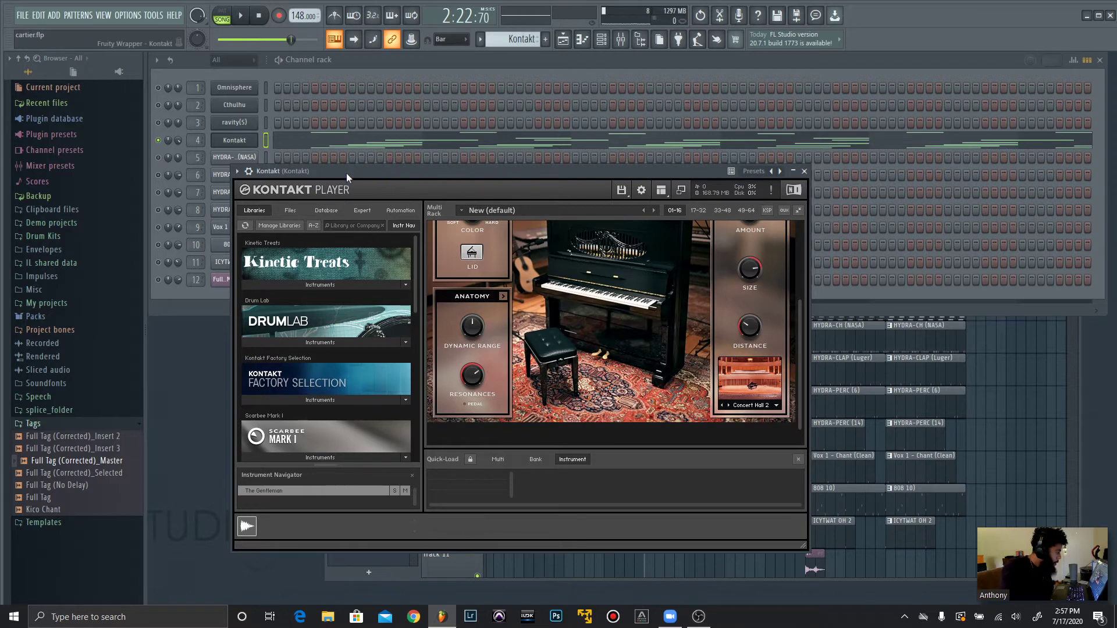
# Move the Kontakt window clear of the channel controls, check the channel's solo state and start song playback
pyautogui.moveTo(346, 173); pyautogui.dragTo(371, 181)
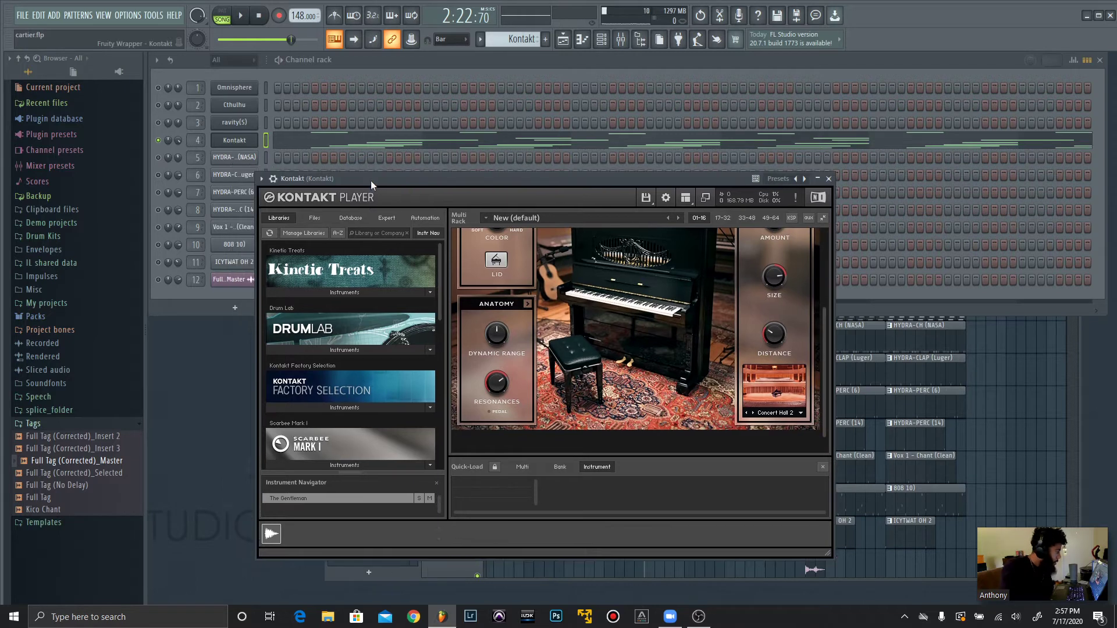
pyautogui.rightClick(157, 142)
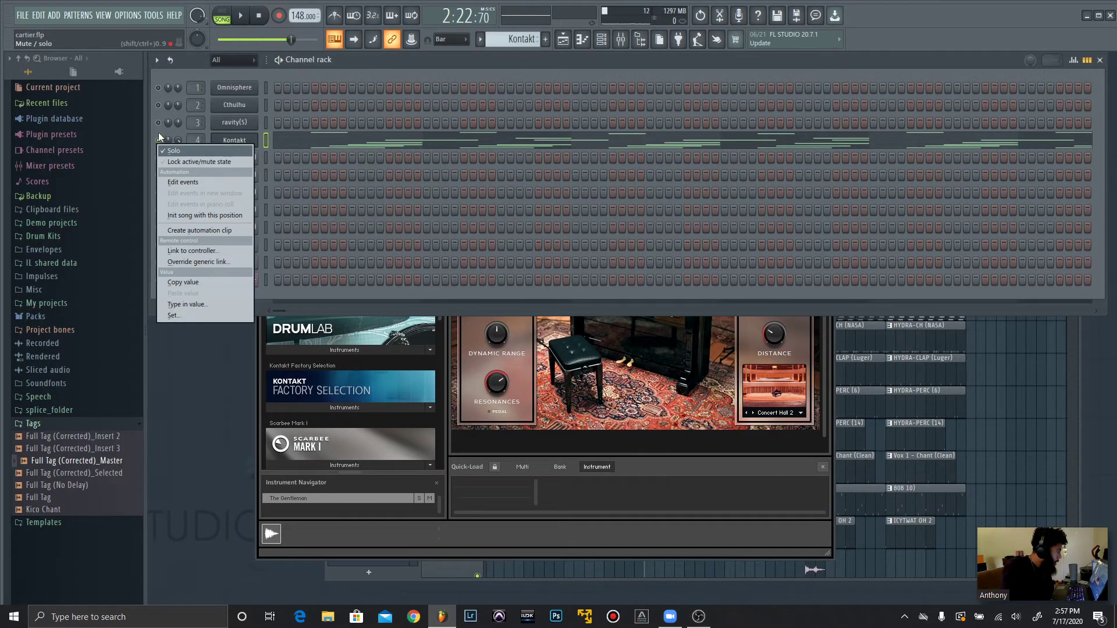
pyautogui.press('Escape')
pyautogui.click(240, 16)
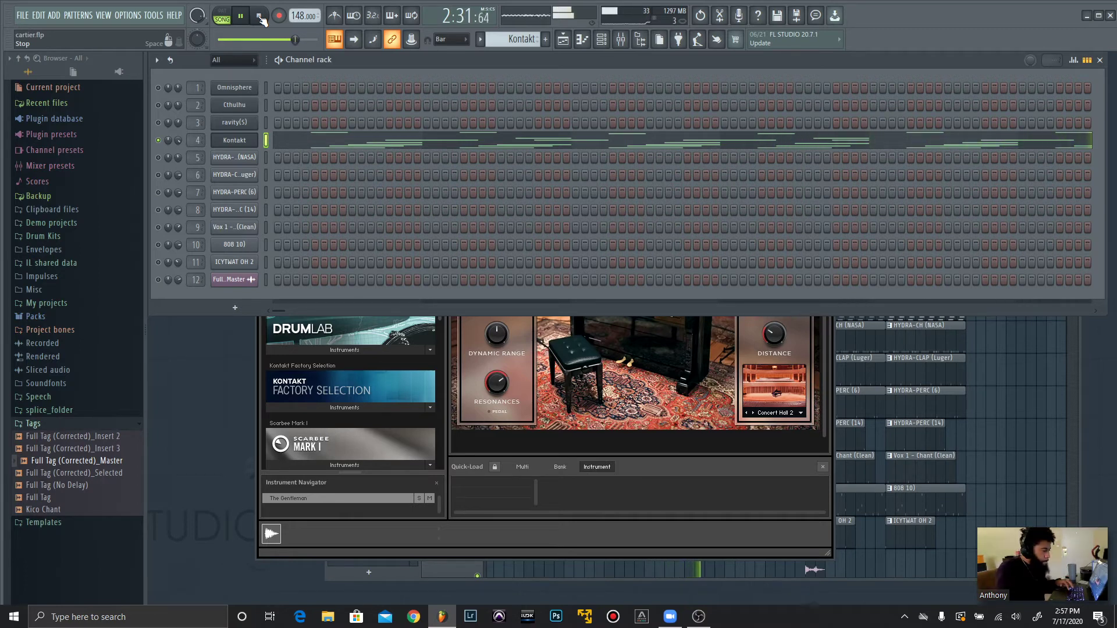
# Open the Kontakt pattern's piano roll maximized to view its notes during playback, and stop the song
pyautogui.click(361, 140)
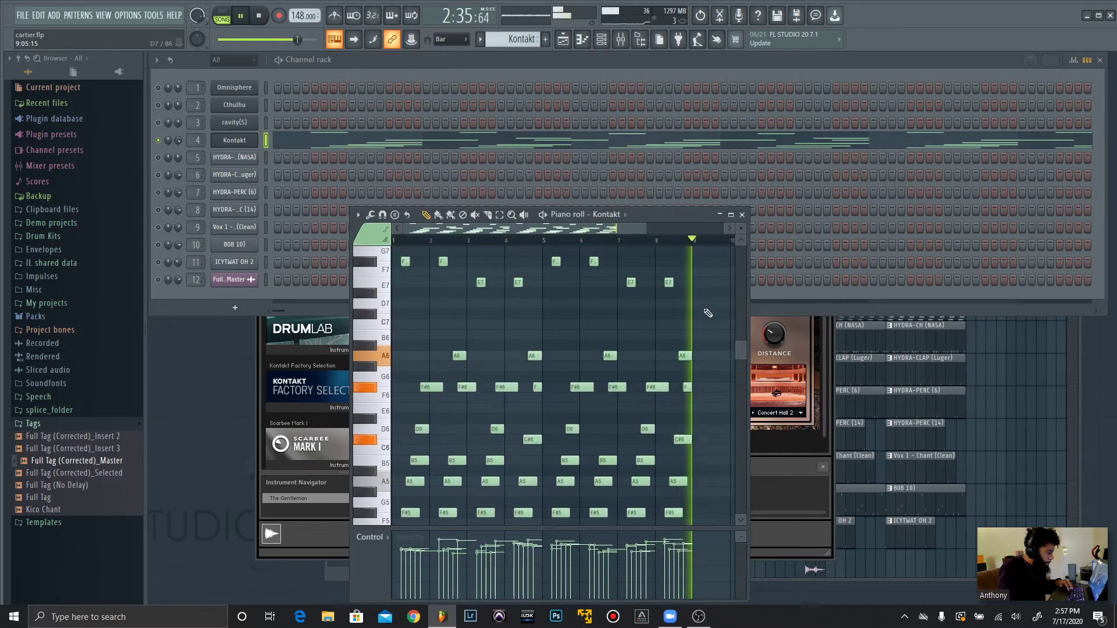
pyautogui.doubleClick(669, 214)
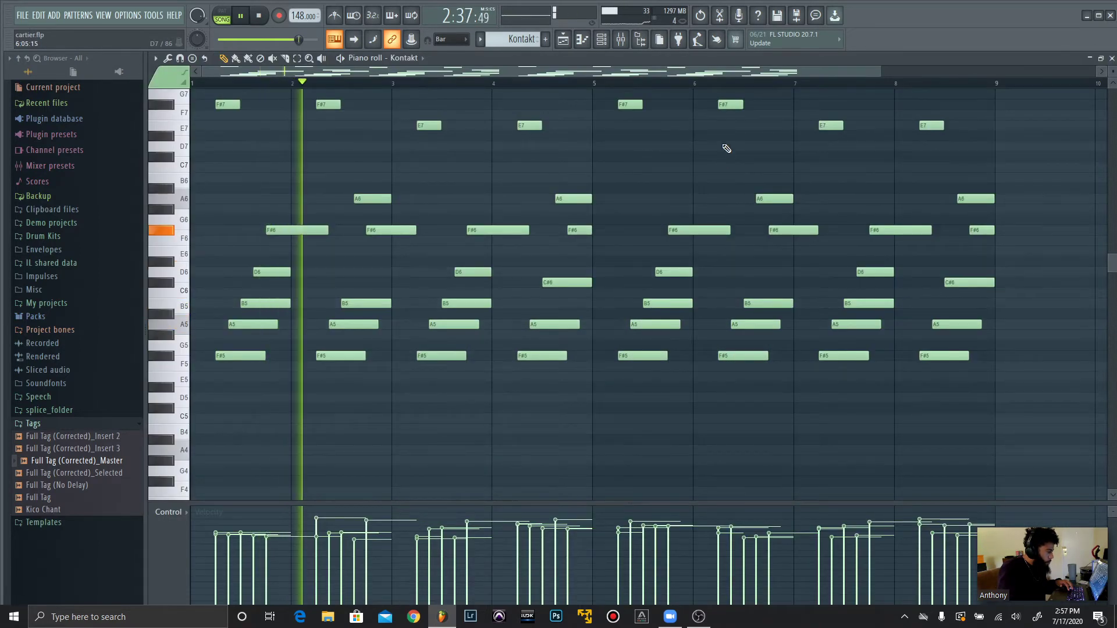
pyautogui.press('space')
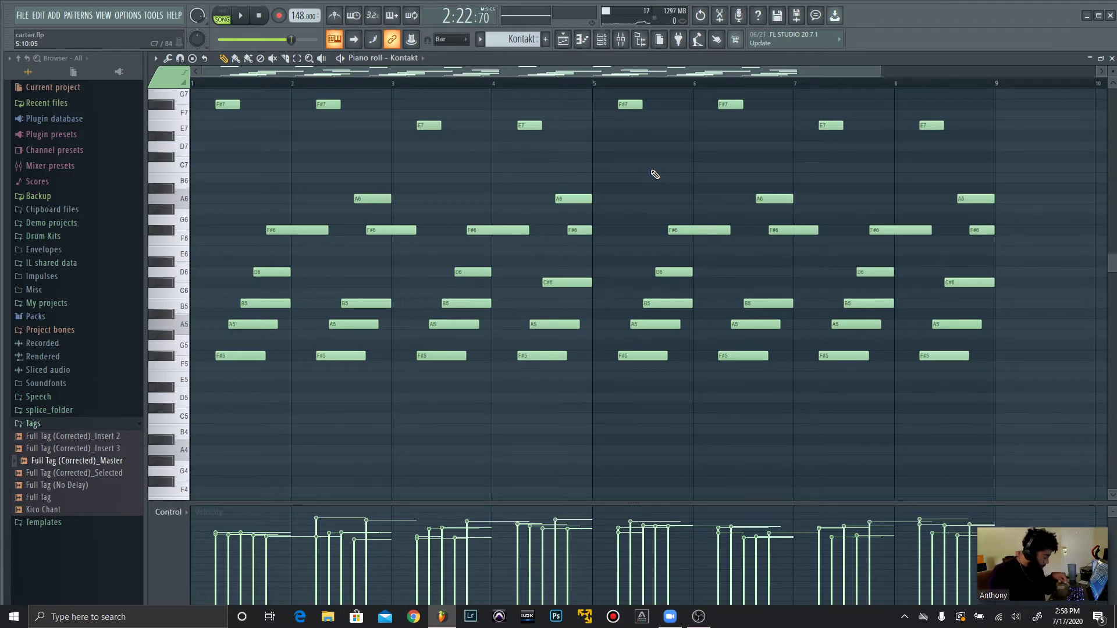
# Preview randomized note levels on the Kontakt pattern with the randomizer and discard the changes
pyautogui.hotkey('alt', 'r')
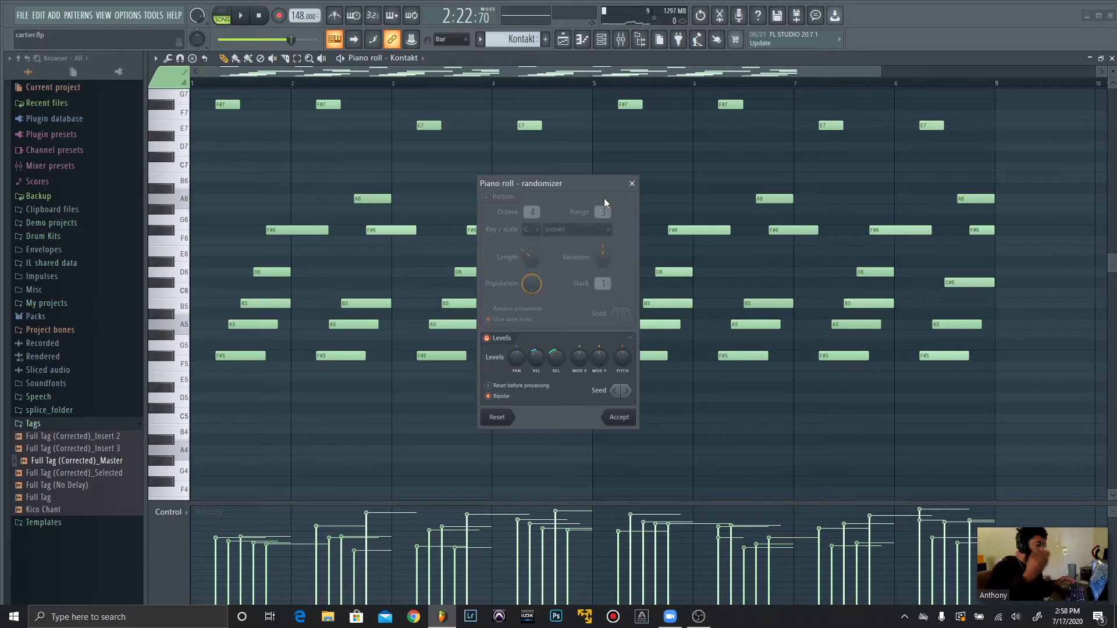
pyautogui.click(631, 184)
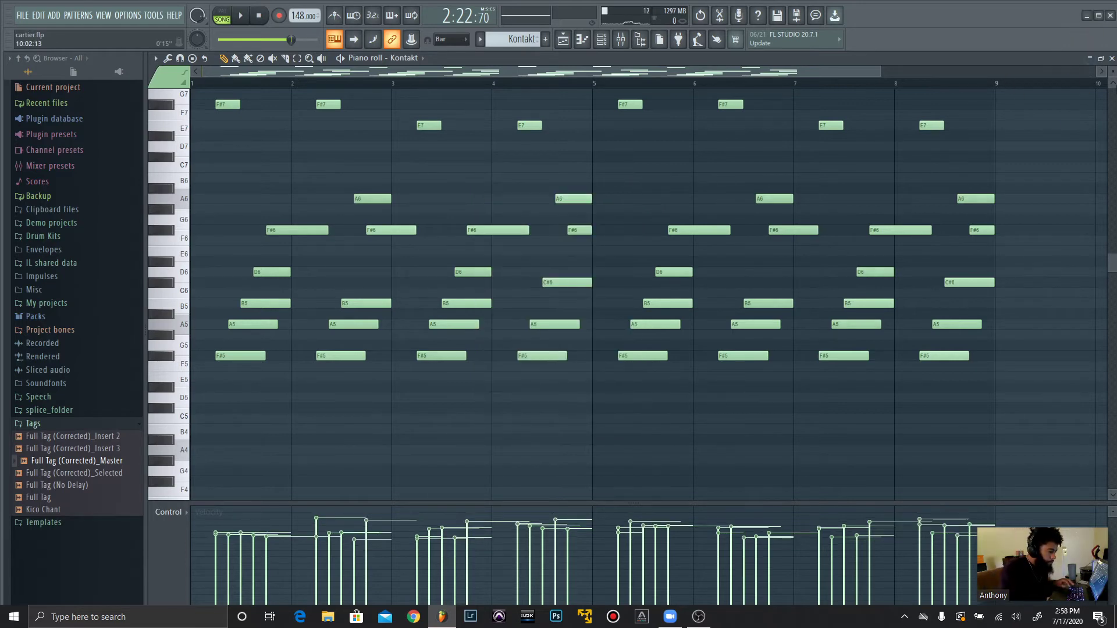
# Close the Kontakt piano roll and switch to the HYDRA-CH (NASA) pattern
pyautogui.click(1111, 58)
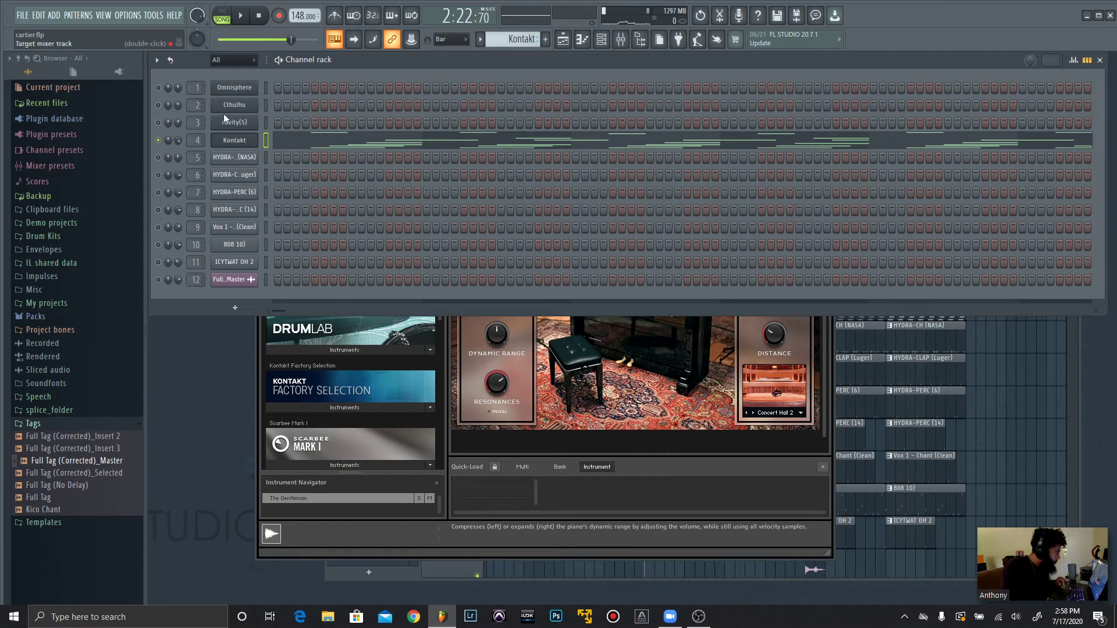
pyautogui.click(479, 40)
pyautogui.click(513, 88)
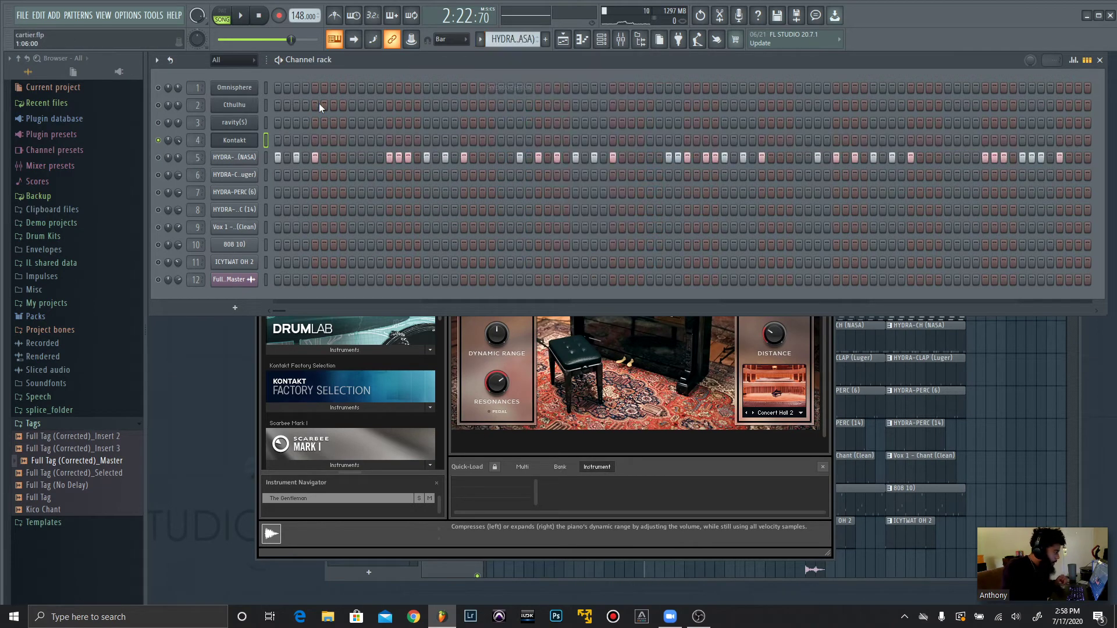
# Solo the HYDRA-CH (NASA) channel, switch playback from song to pattern mode and start playing the pattern
pyautogui.click(242, 19)
pyautogui.press('space')
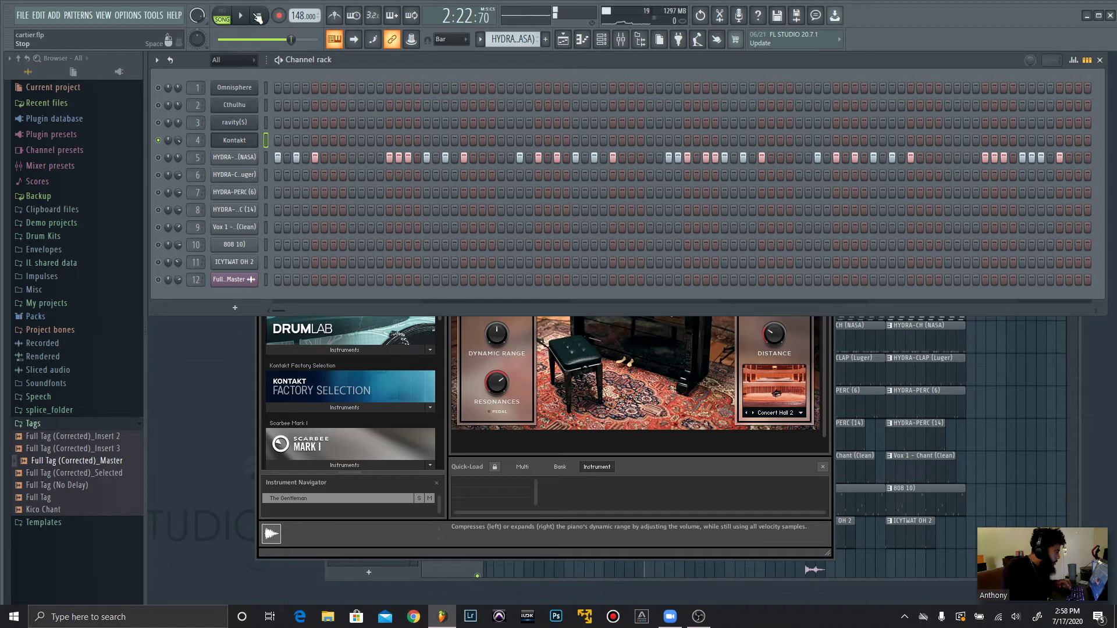
pyautogui.rightClick(164, 159)
pyautogui.click(172, 166)
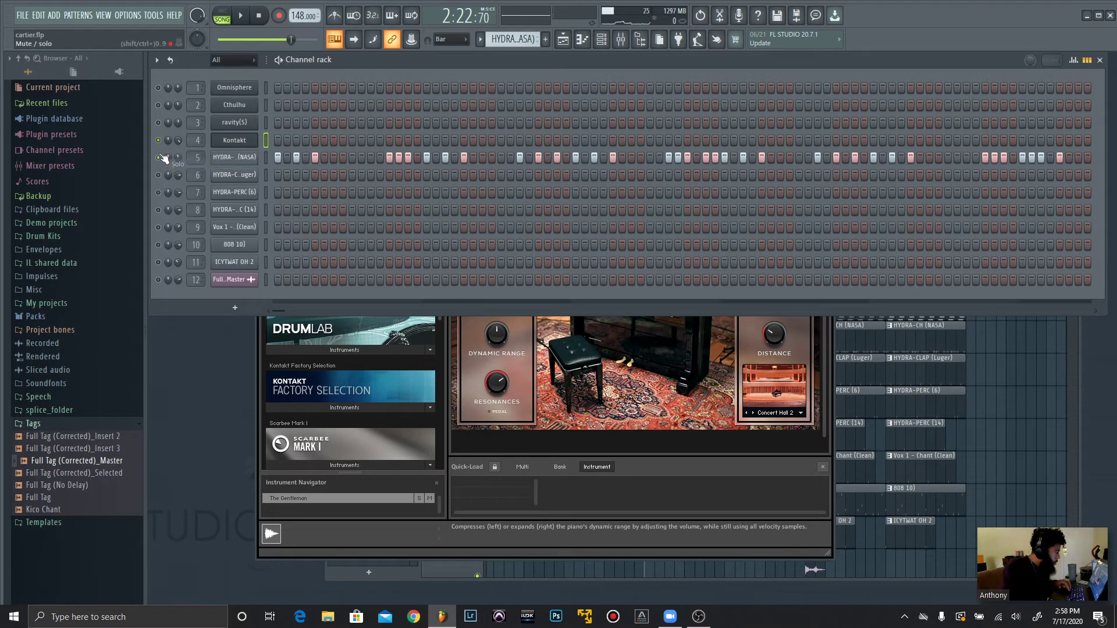
pyautogui.click(222, 17)
pyautogui.click(240, 16)
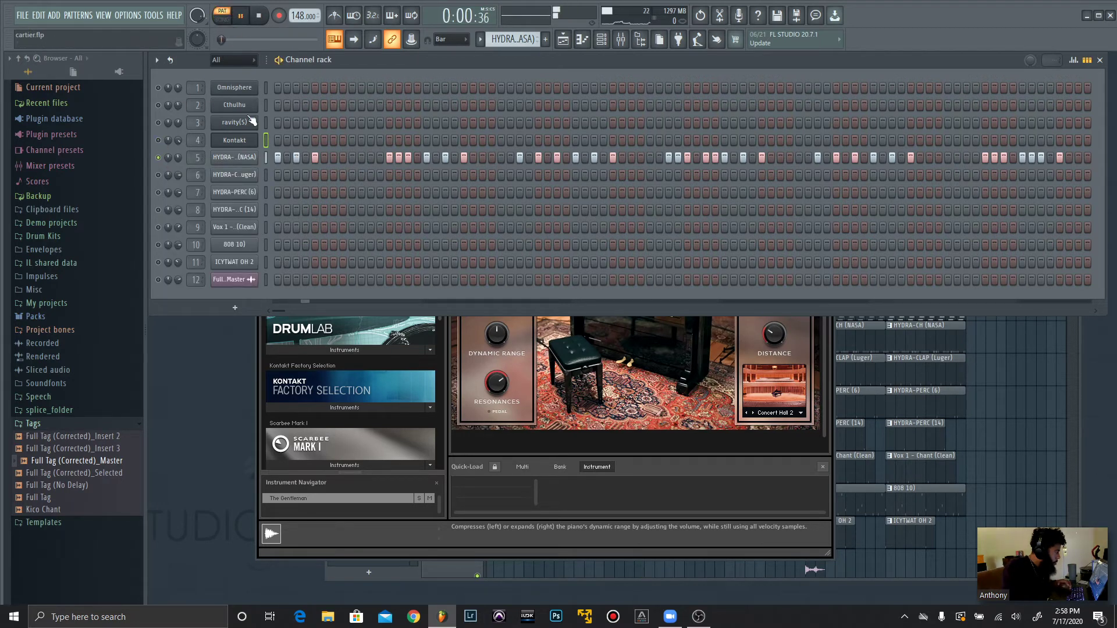
# Examine the HYDRA-CH (NASA) sampler settings and its full step sequence during playback, and stop the pattern
pyautogui.click(250, 166)
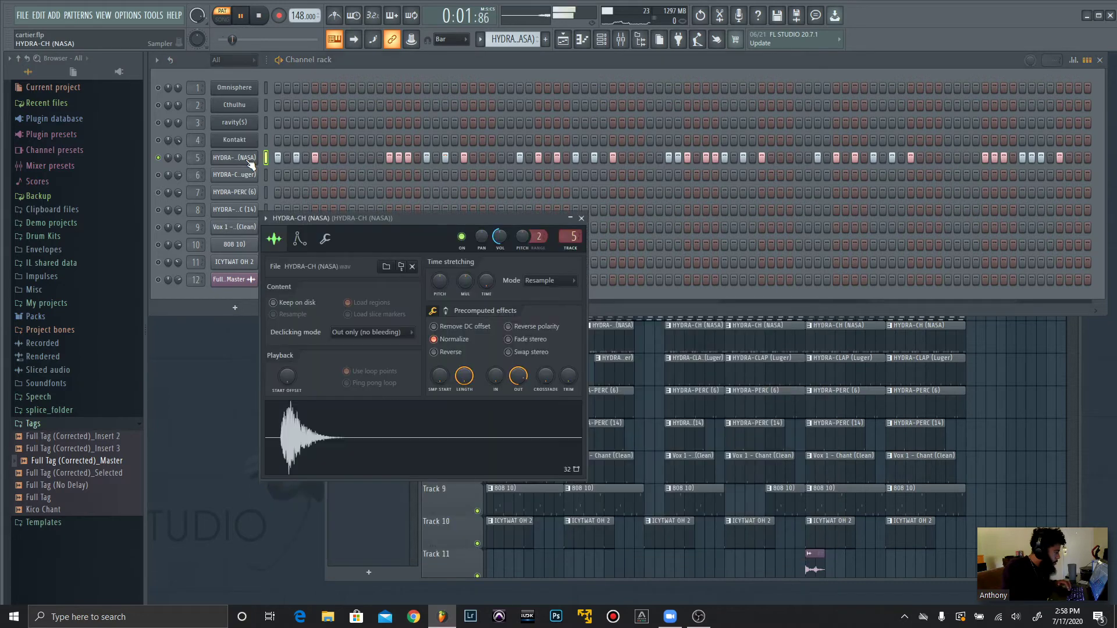
pyautogui.click(581, 216)
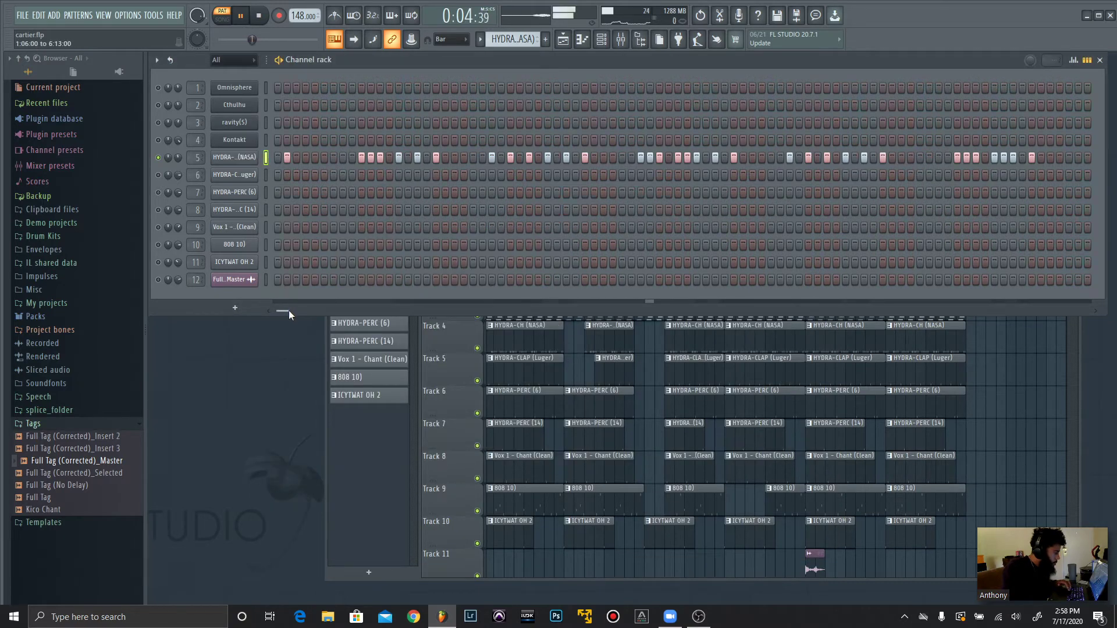
pyautogui.moveTo(289, 312); pyautogui.dragTo(316, 312)
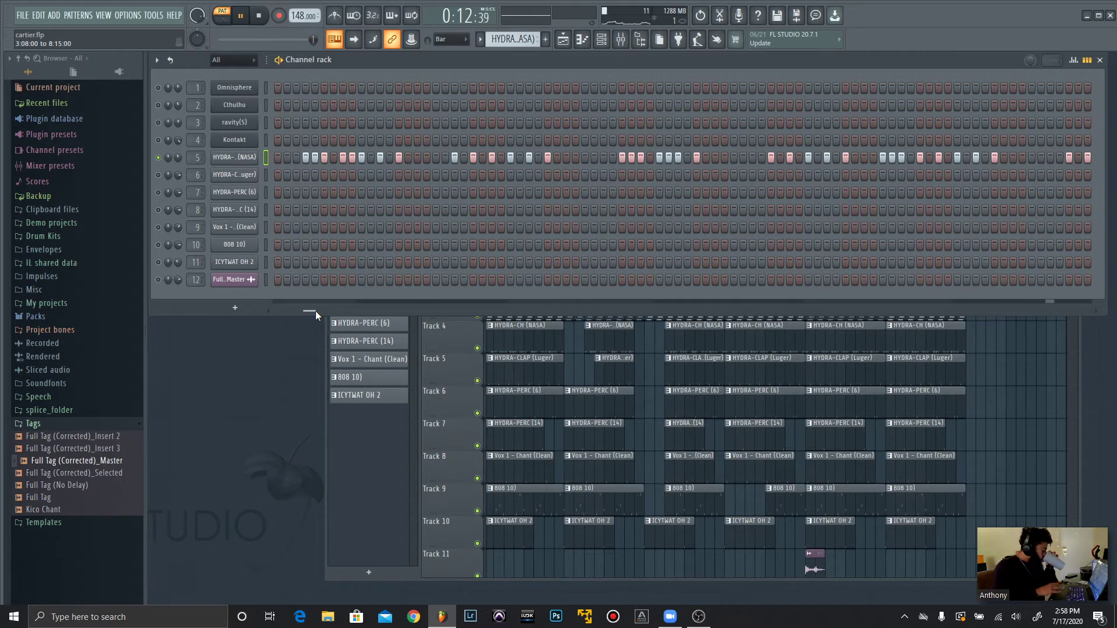
pyautogui.press('space')
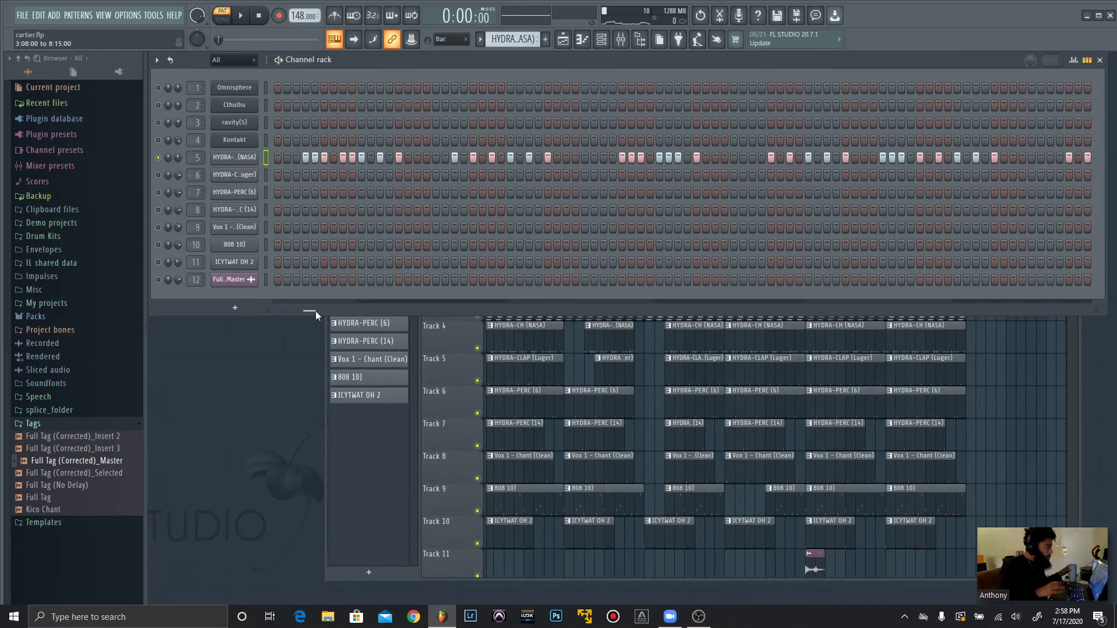
pyautogui.moveTo(315, 310); pyautogui.dragTo(274, 308)
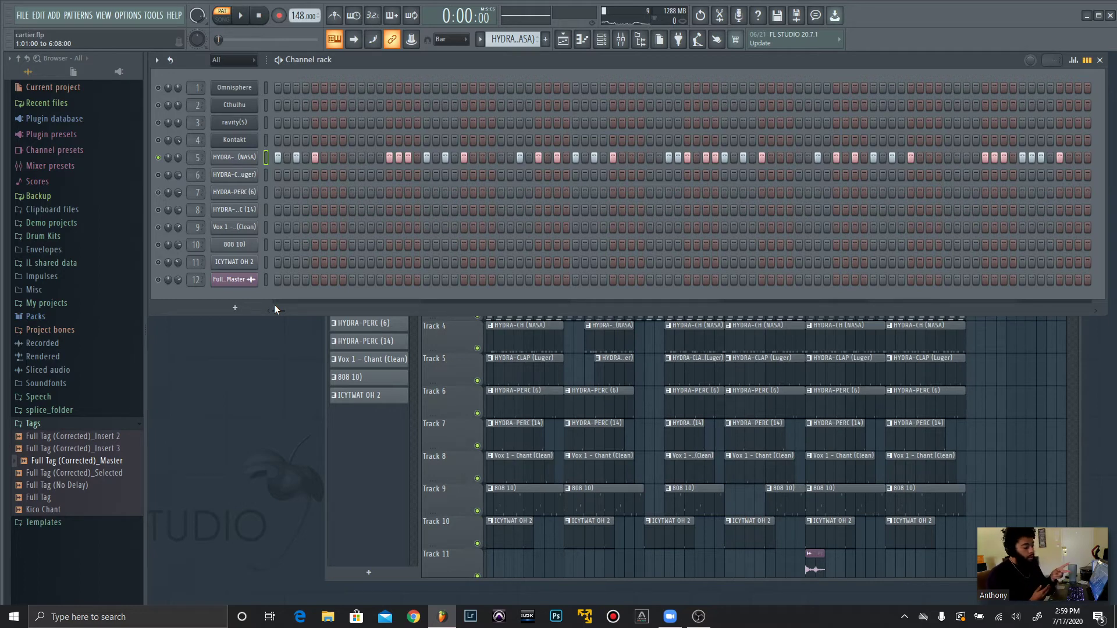
pyautogui.rightClick(250, 162)
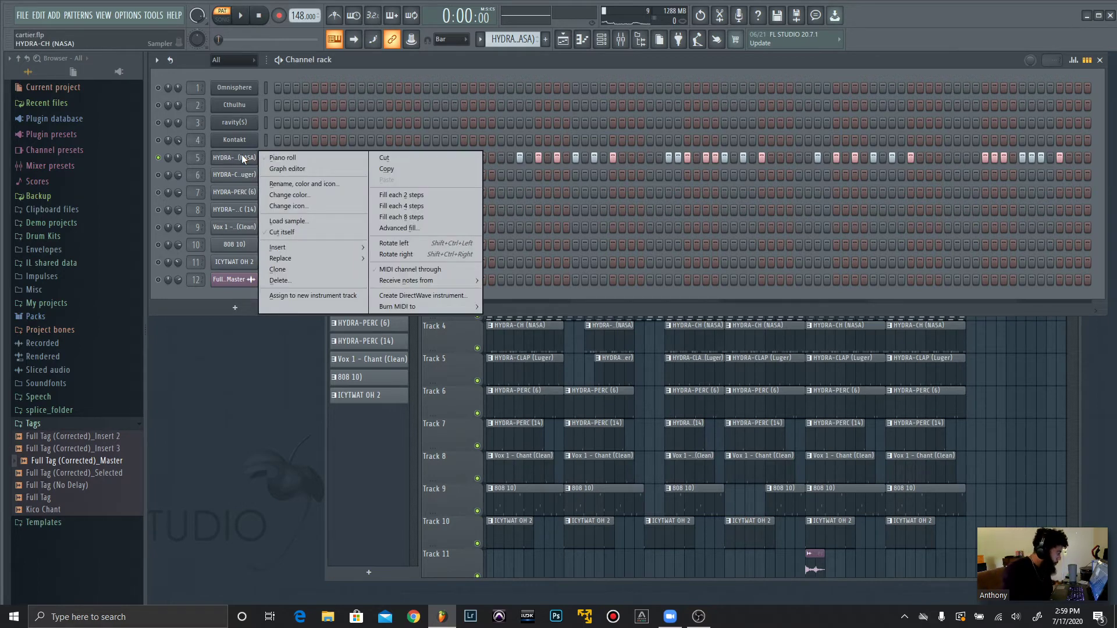
pyautogui.click(215, 295)
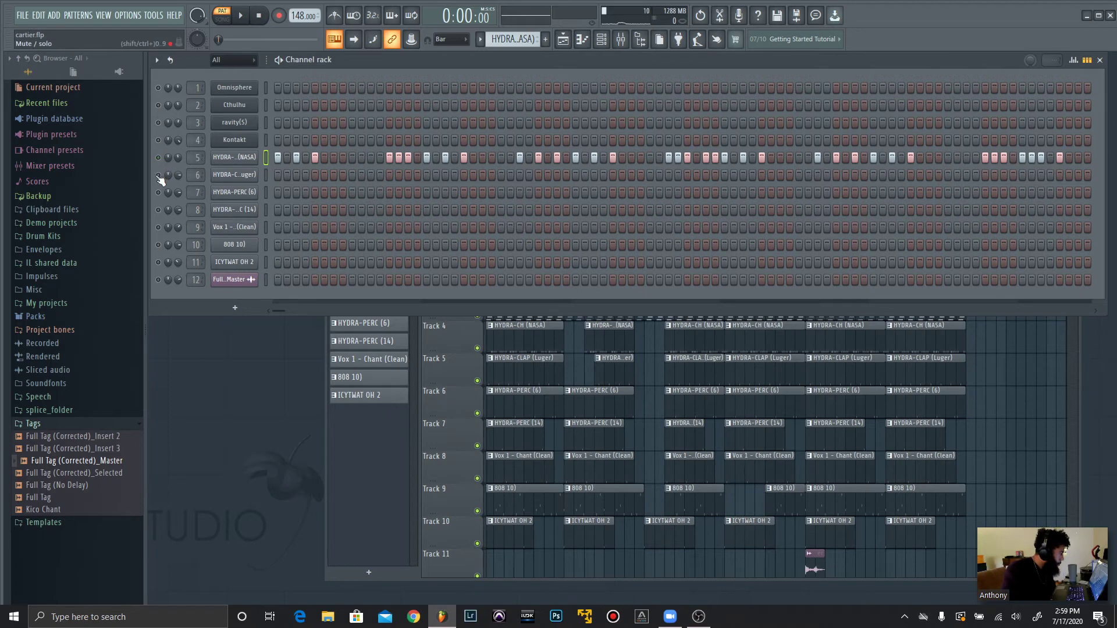
# Switch to the HYDRA-CLAP (Luger) pattern, unmute its channel and audition the clap steps
pyautogui.click(478, 39)
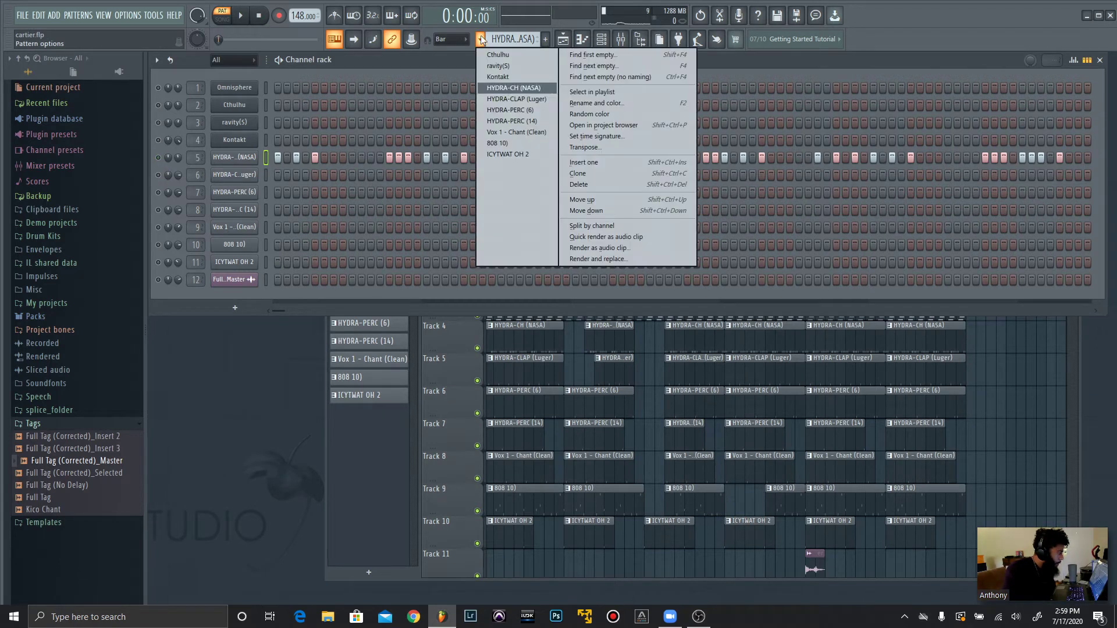
pyautogui.click(512, 103)
pyautogui.click(242, 19)
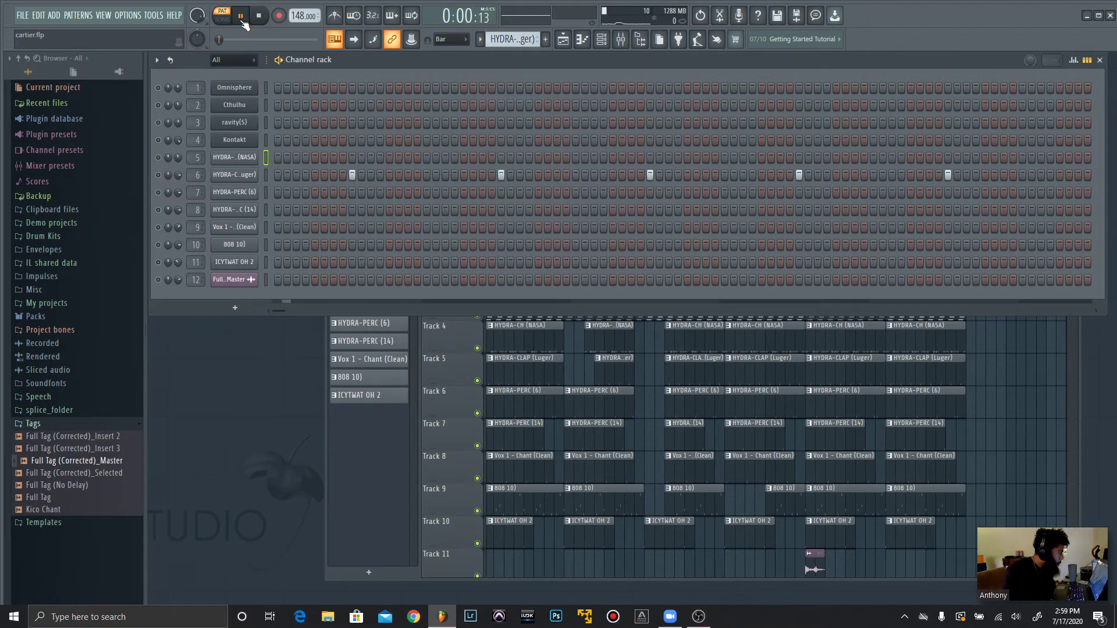
pyautogui.press('space')
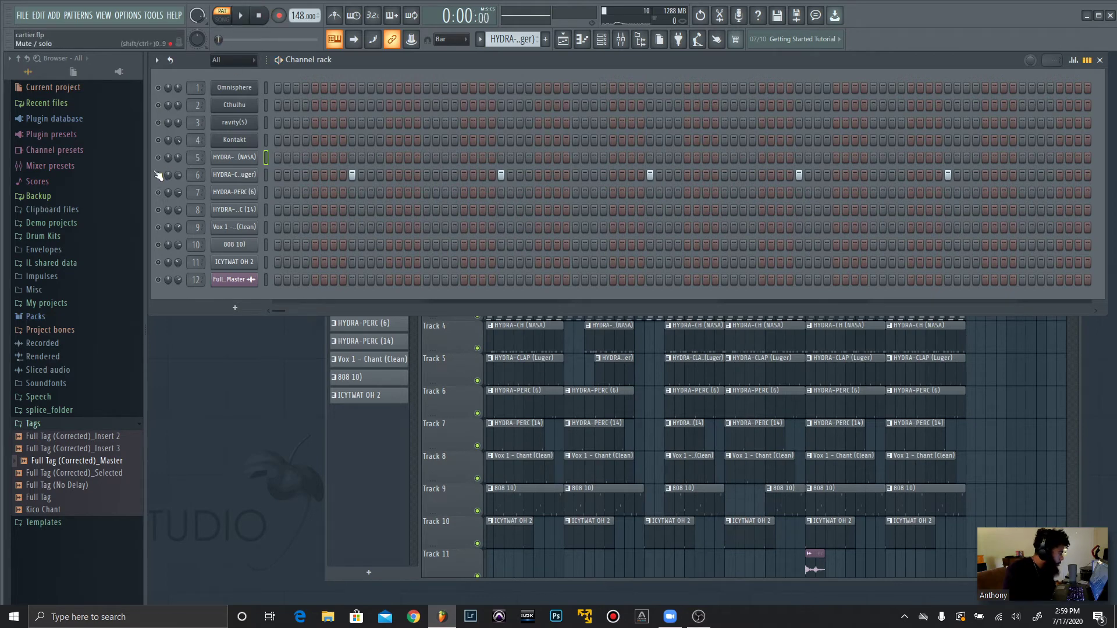
pyautogui.click(157, 174)
pyautogui.press('space')
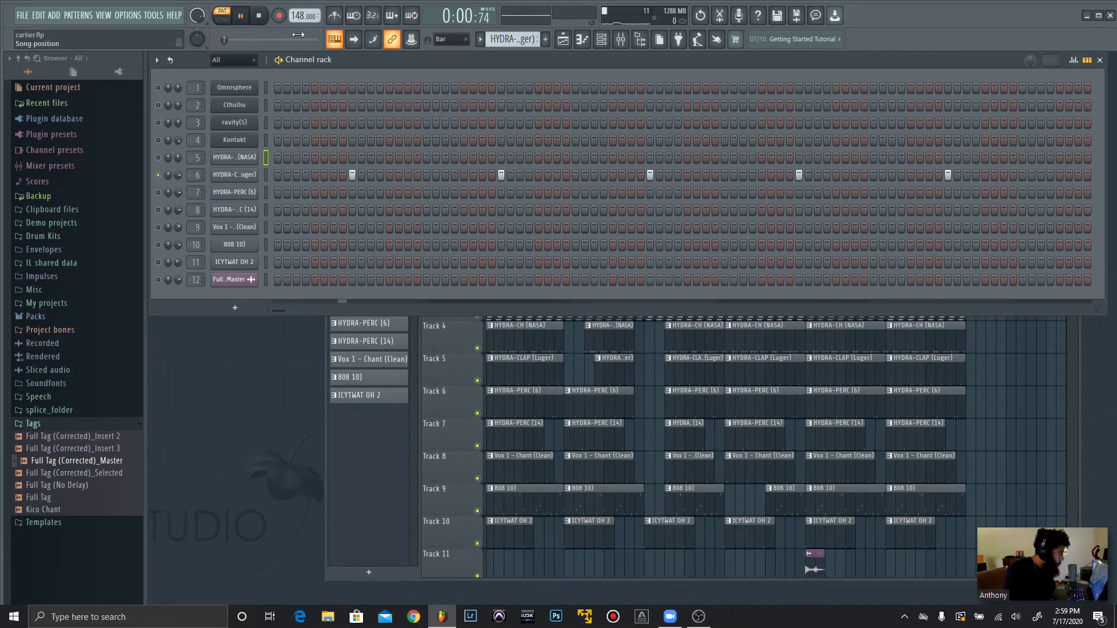
pyautogui.click(260, 17)
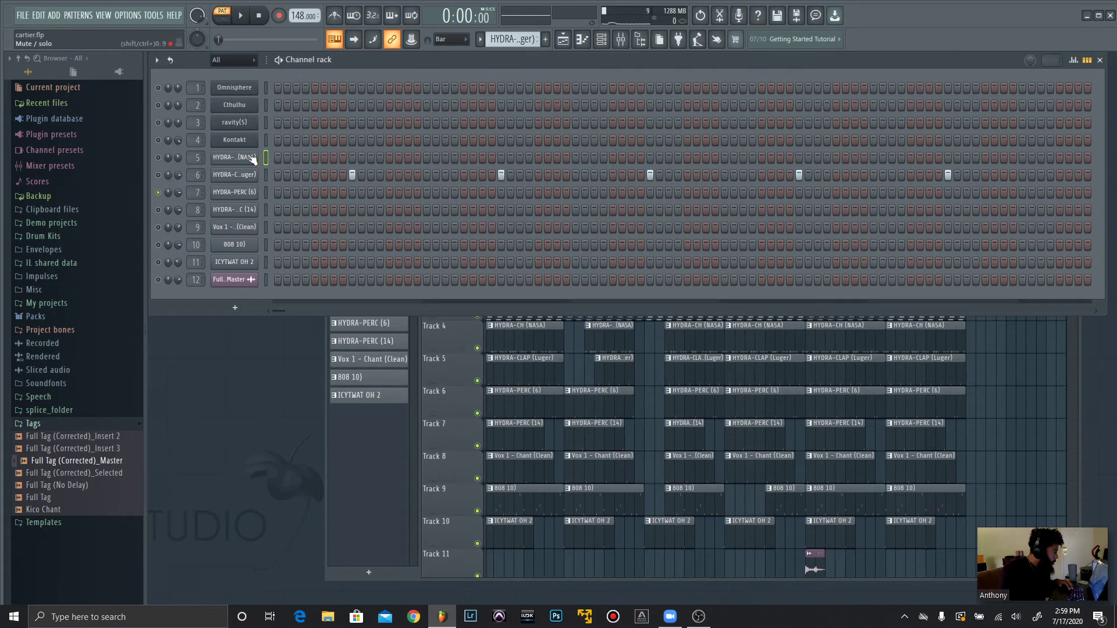
# Switch to the HYDRA-PERC (6) pattern and audition its percussion steps
pyautogui.click(479, 39)
pyautogui.click(510, 110)
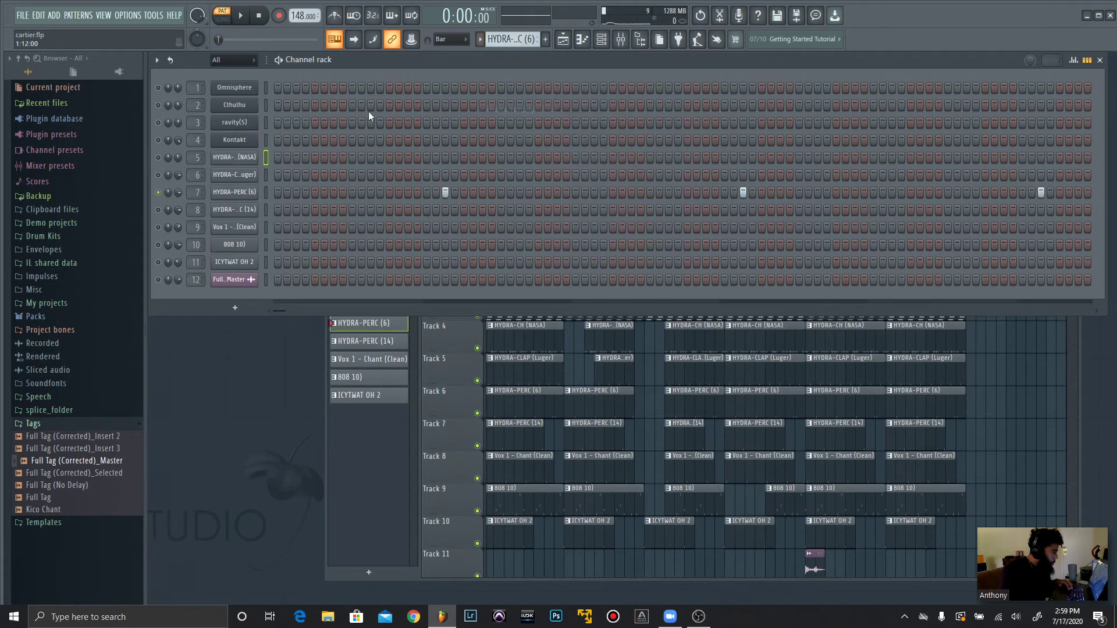
pyautogui.click(243, 18)
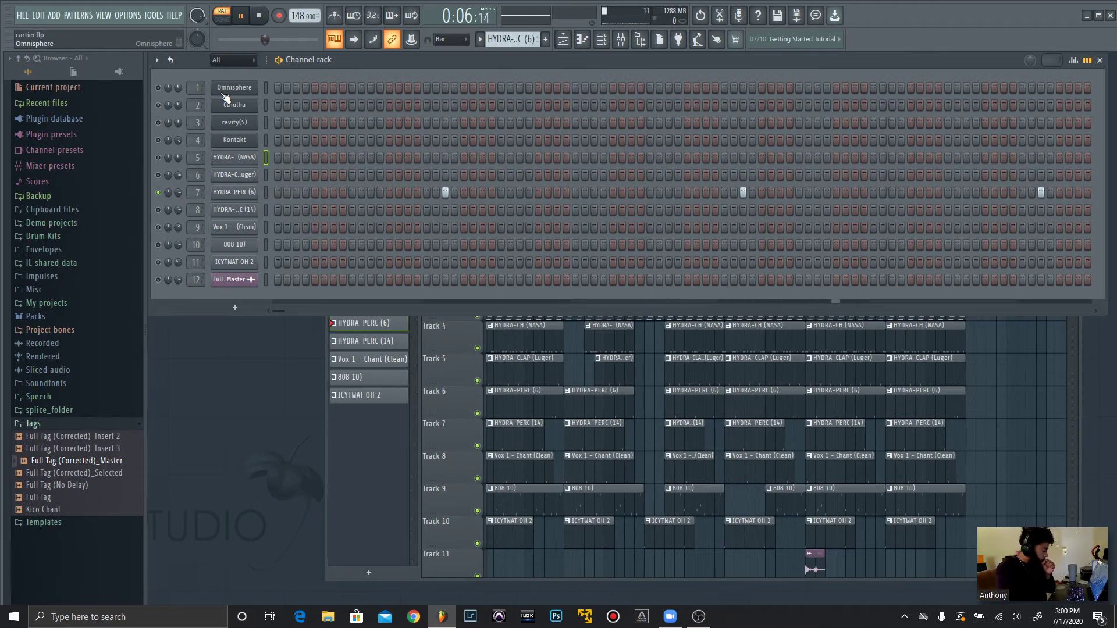
pyautogui.press('space')
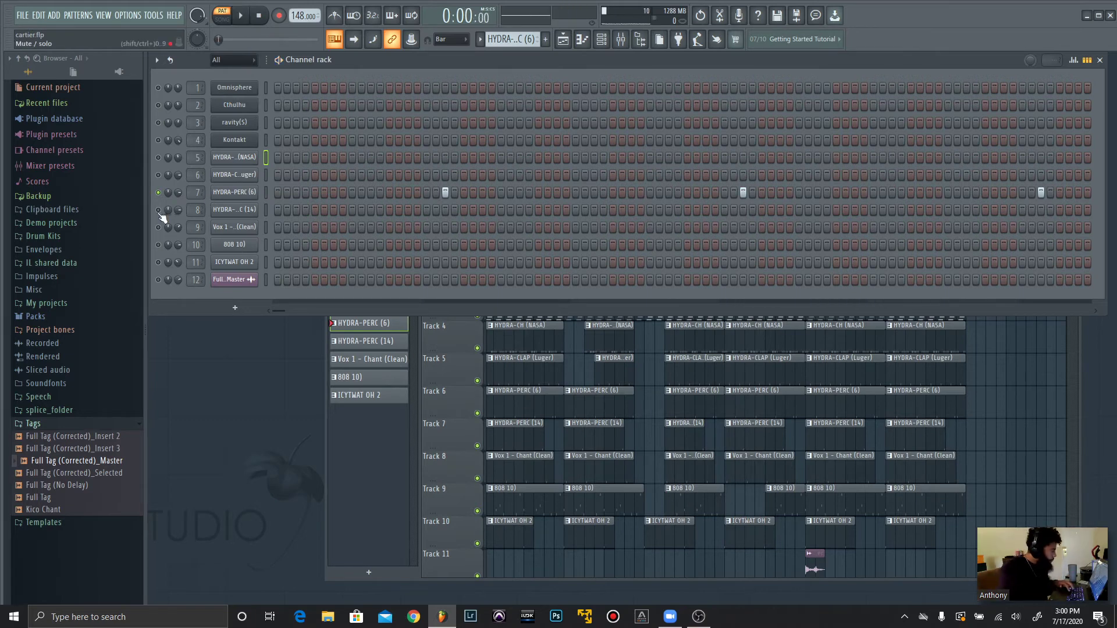
# Solo the HYDRA-PERC (14) channel, switch to its pattern and audition its steps
pyautogui.rightClick(157, 210)
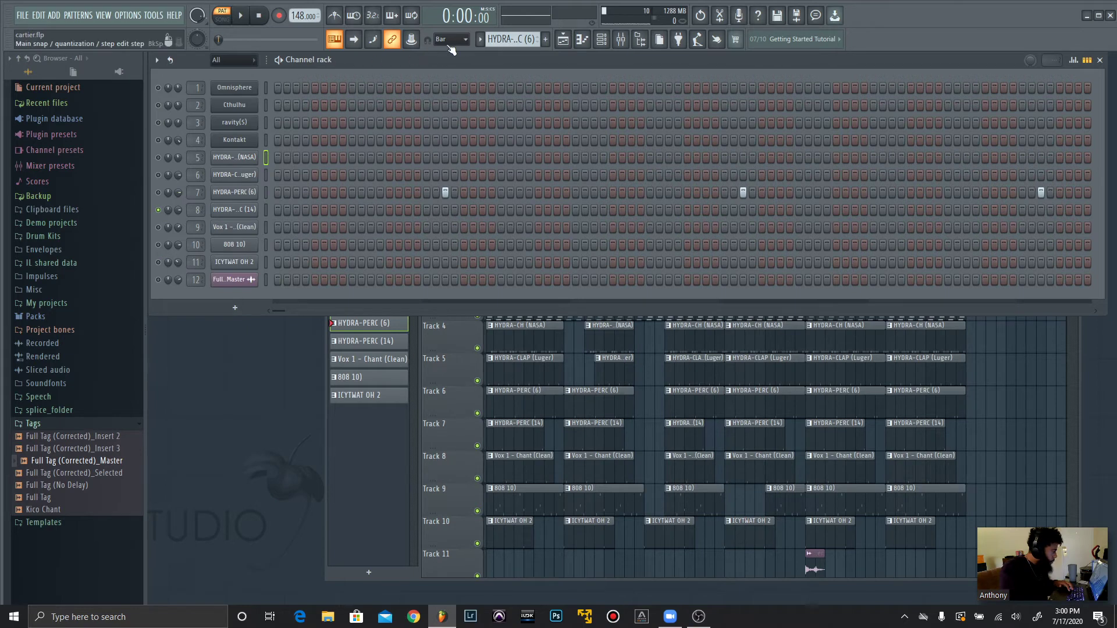
pyautogui.click(482, 40)
pyautogui.click(494, 120)
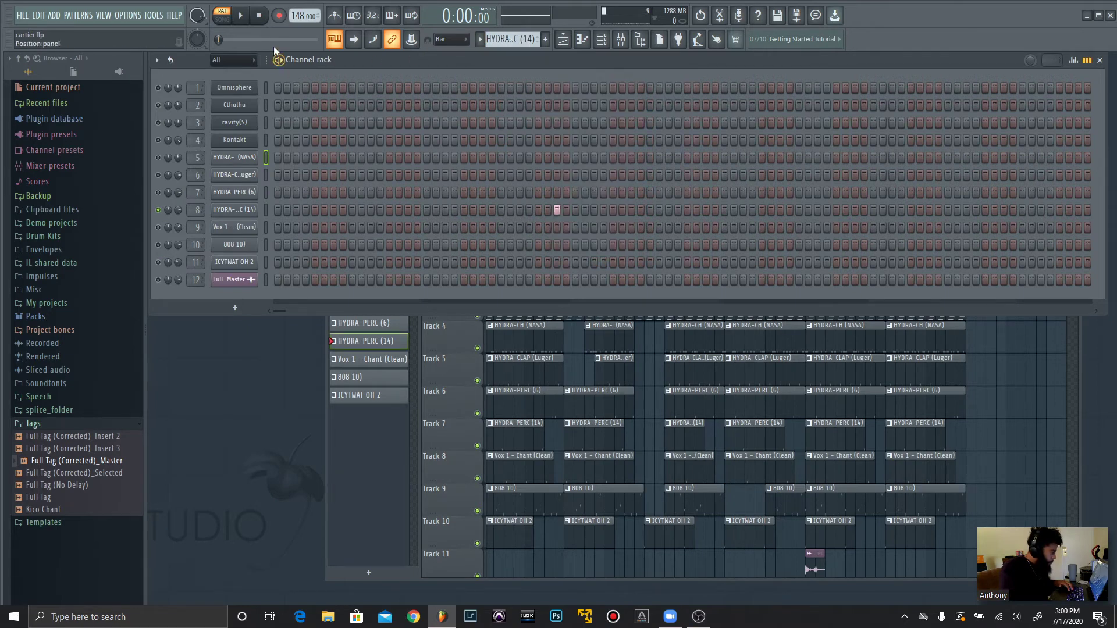
pyautogui.click(245, 20)
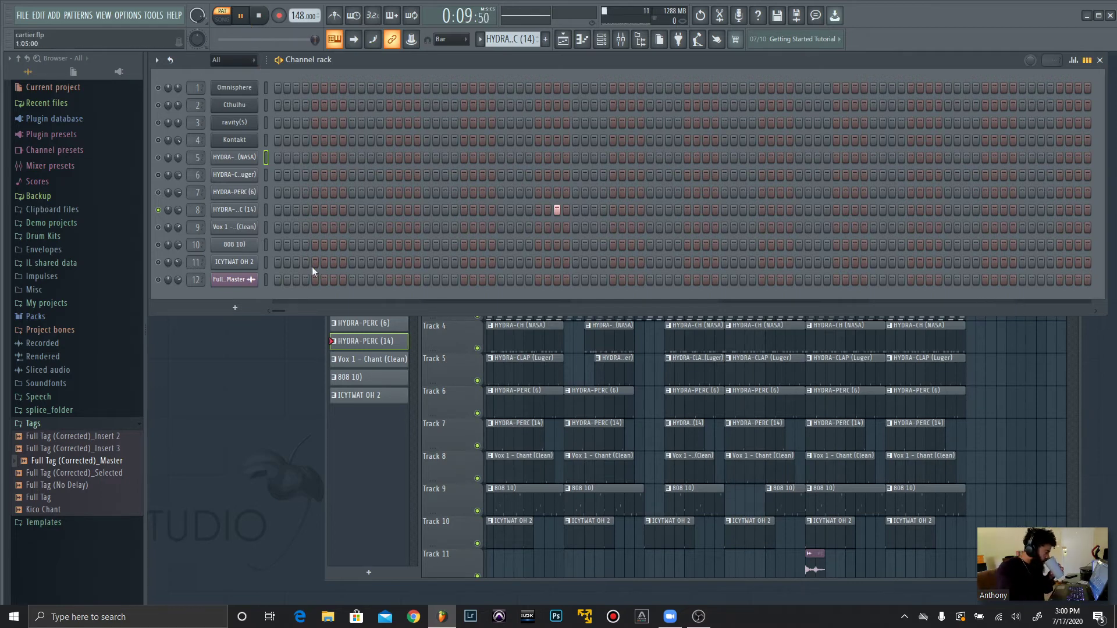
pyautogui.moveTo(282, 307)
pyautogui.mouseDown()
pyautogui.moveTo(317, 312)
pyautogui.moveTo(276, 310)
pyautogui.mouseUp()
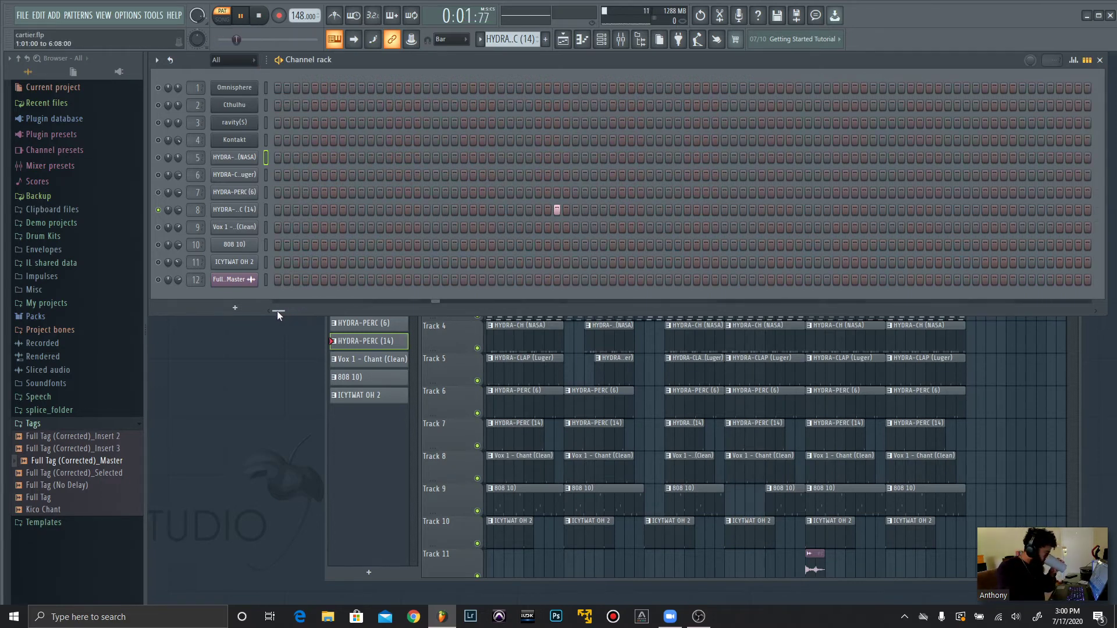
pyautogui.click(335, 18)
pyautogui.click(256, 18)
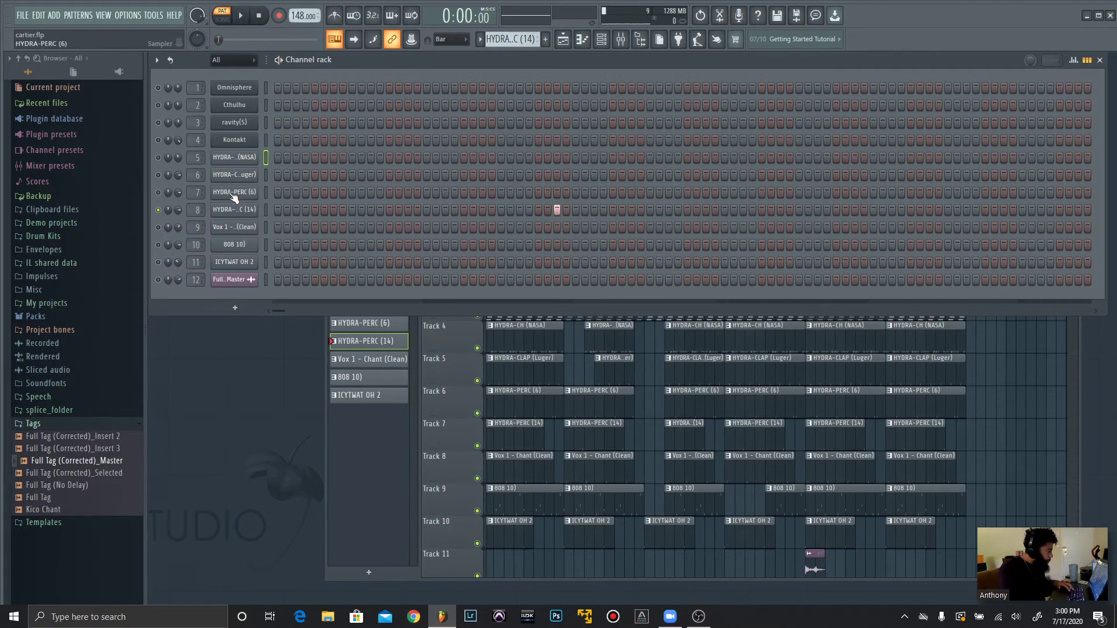
# Solo the Vox 1 - Chant (Clean) channel and examine its sampler settings and waveform
pyautogui.rightClick(154, 228)
pyautogui.click(167, 232)
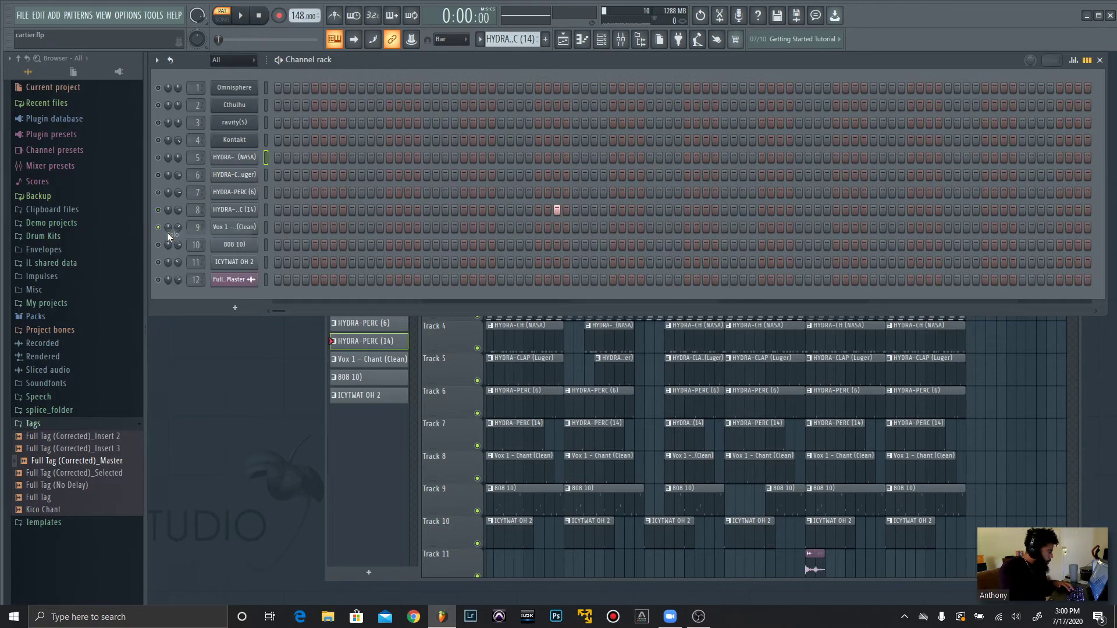
pyautogui.click(242, 228)
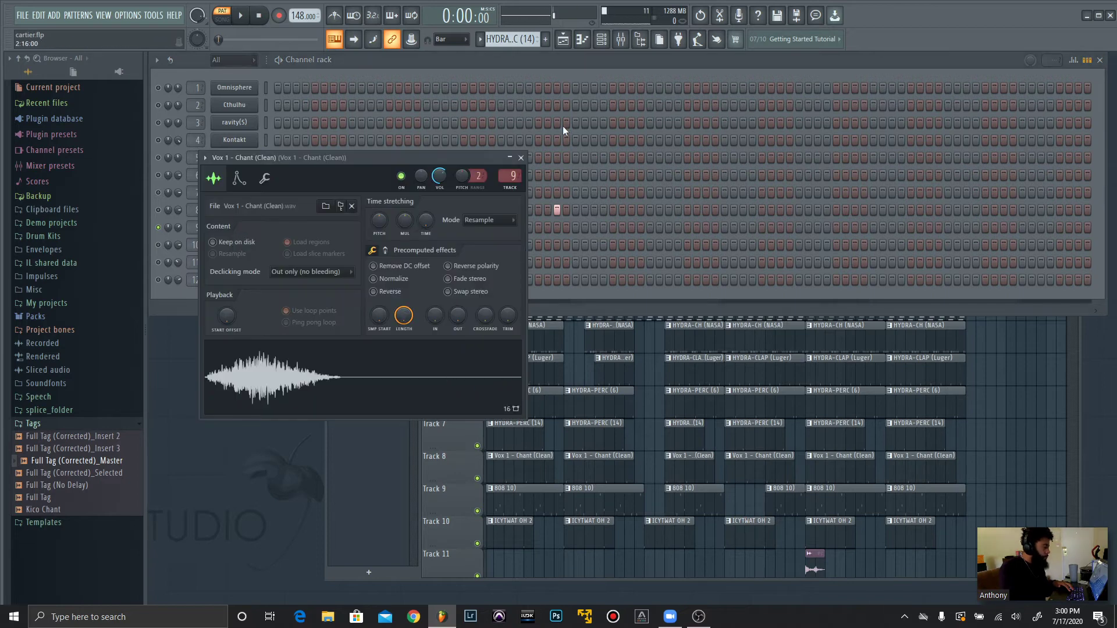
pyautogui.click(521, 158)
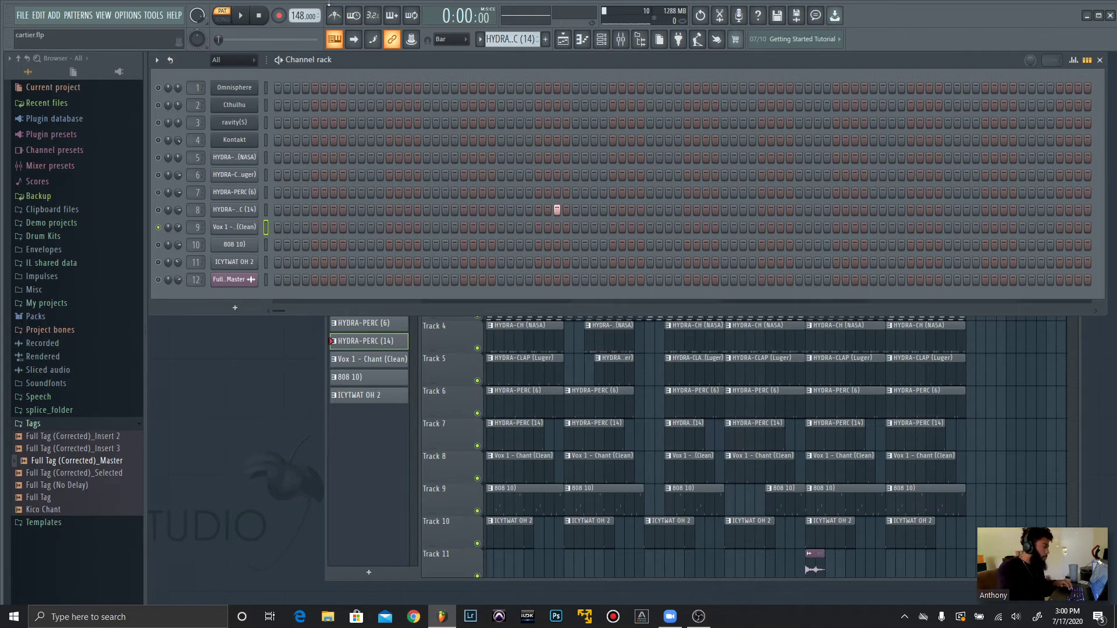
pyautogui.click(255, 230)
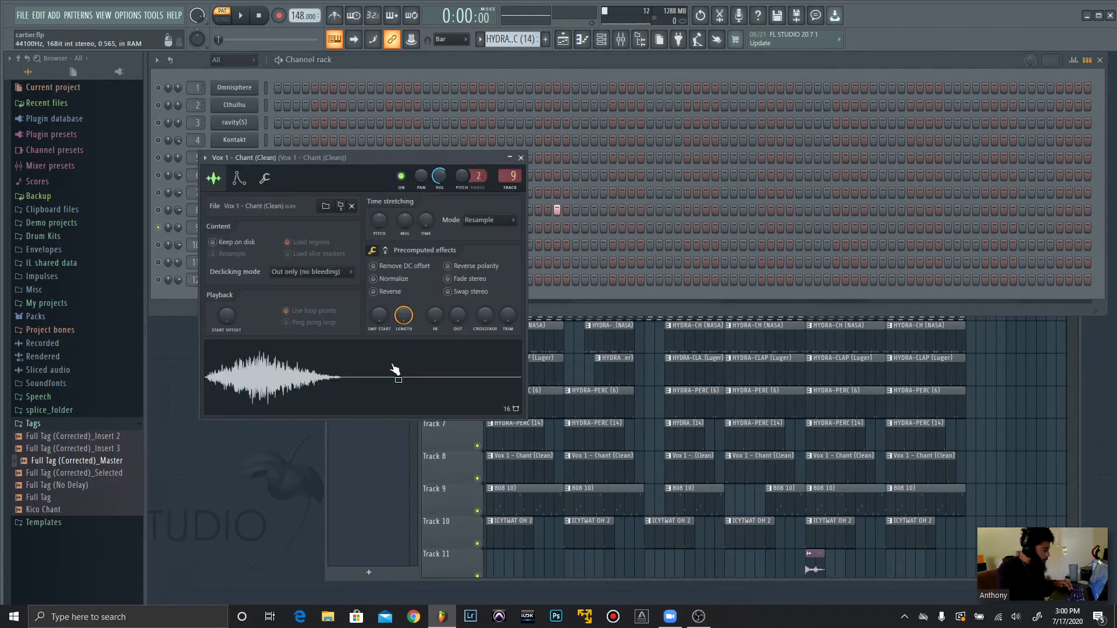
pyautogui.click(520, 158)
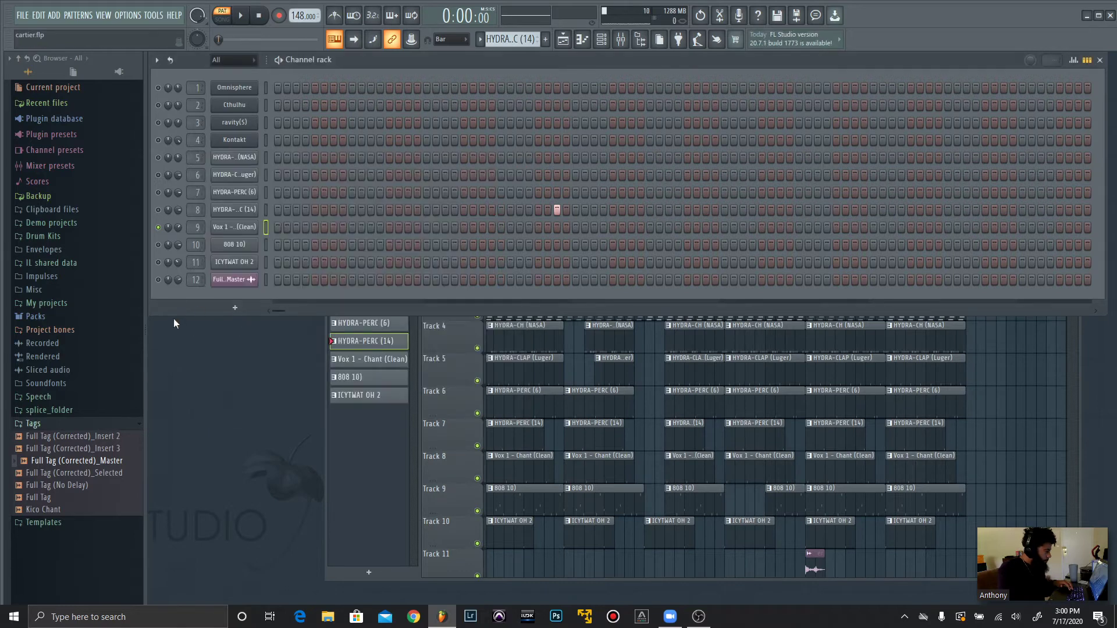
# Collapse the Tags folder, then play the 808 10) pattern with its channel's notes shown in the piano roll
pyautogui.click(33, 423)
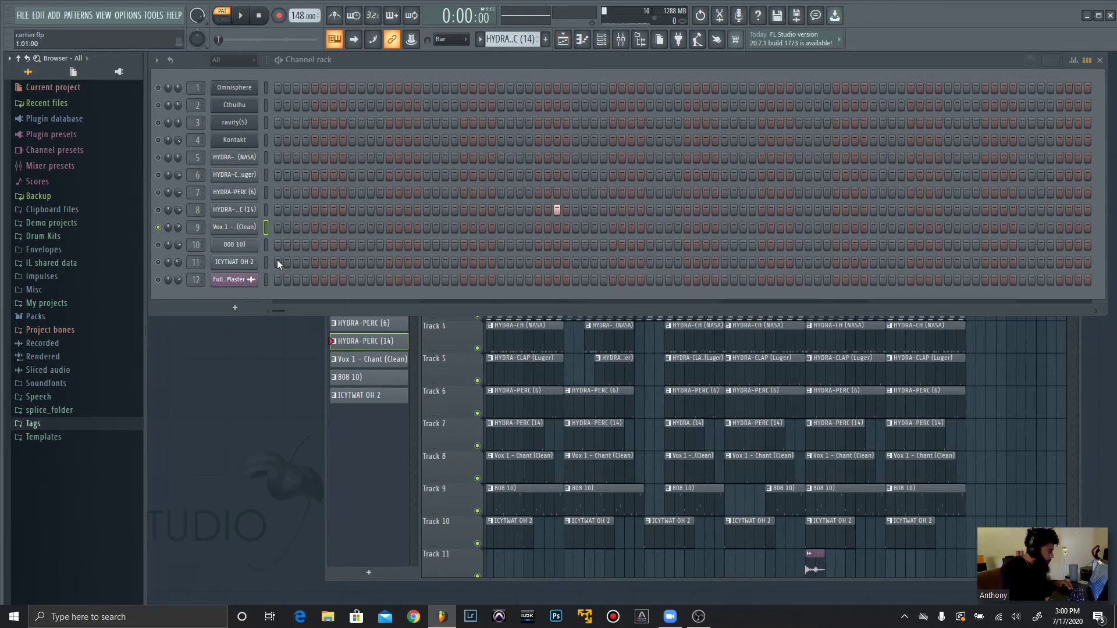
pyautogui.rightClick(214, 241)
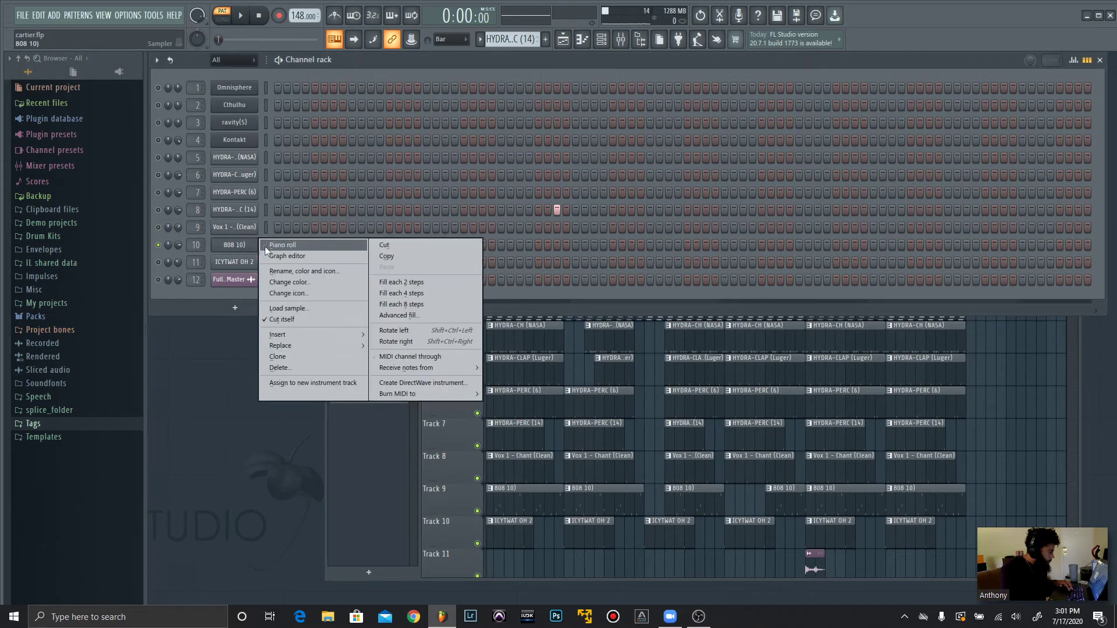
pyautogui.click(296, 245)
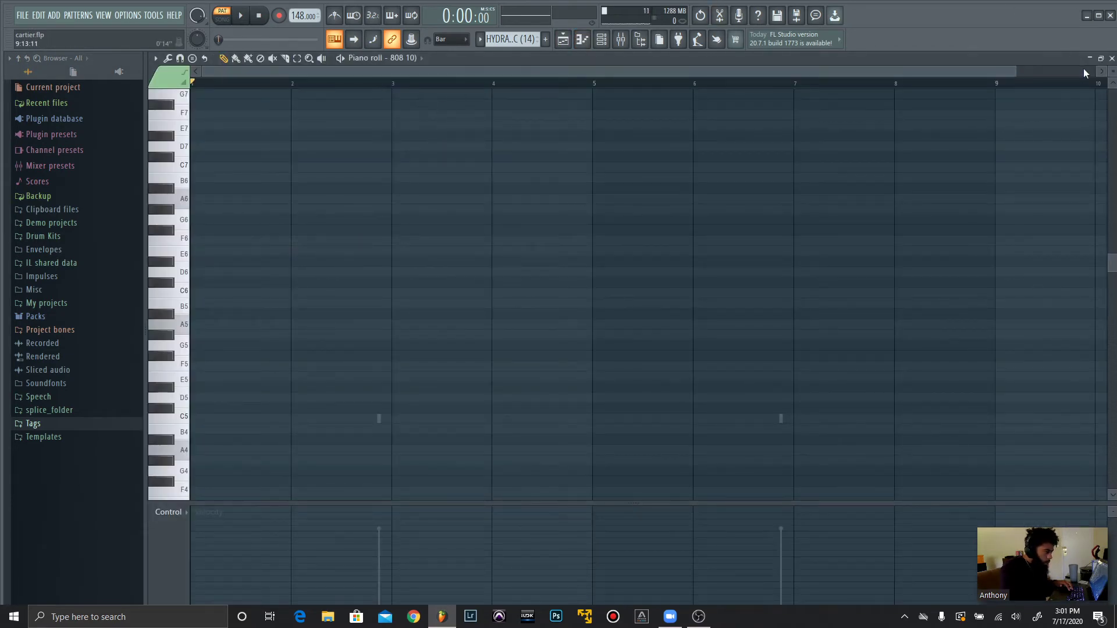
pyautogui.moveTo(1115, 253); pyautogui.dragTo(1102, 303)
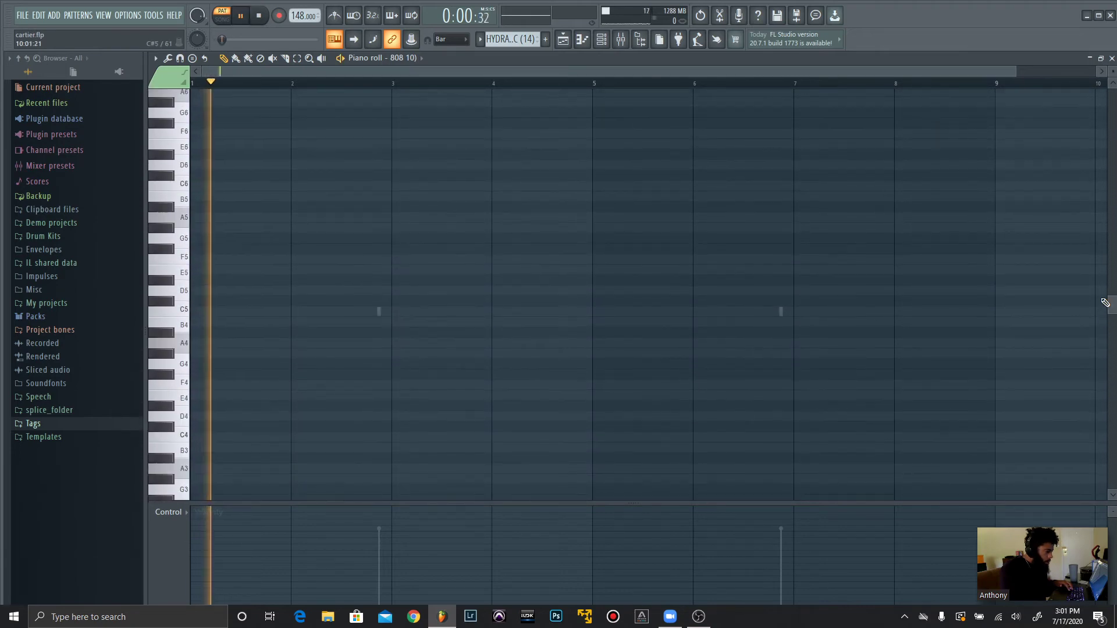
pyautogui.click(482, 40)
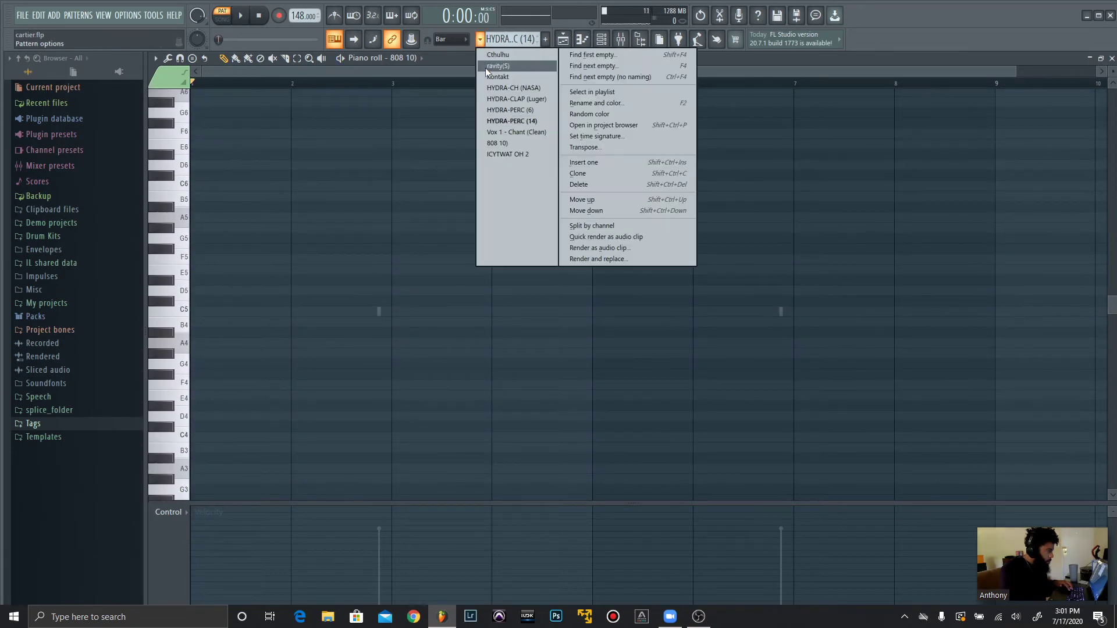
pyautogui.click(512, 143)
pyautogui.press('space')
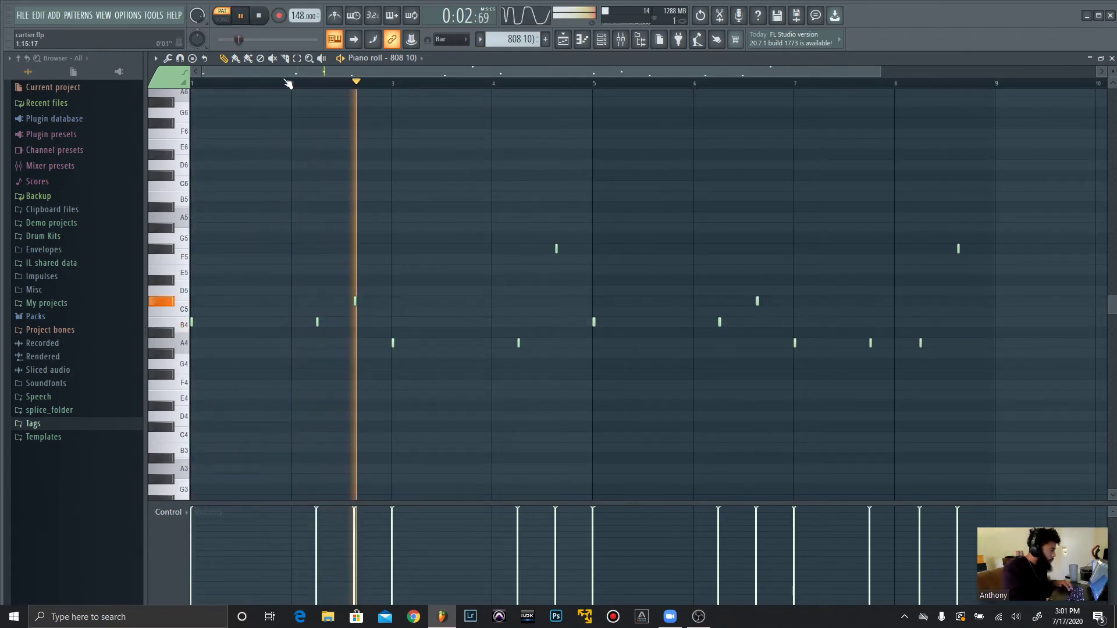
# Set the snap to 1/2 beat while the 808 10) pattern plays, and stop playback
pyautogui.click(447, 41)
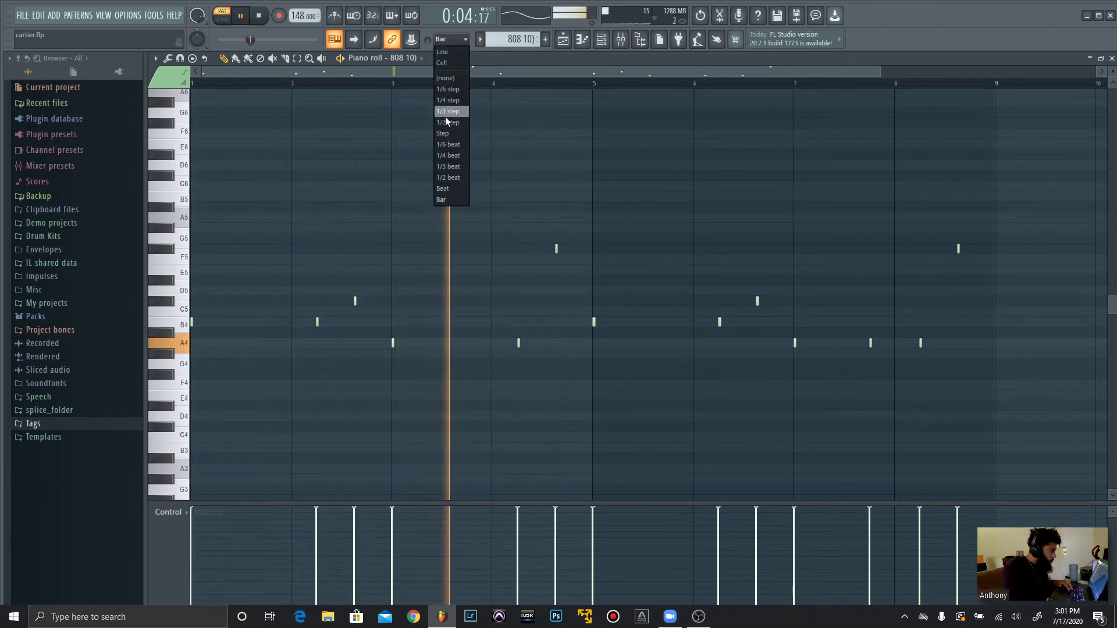
pyautogui.click(452, 179)
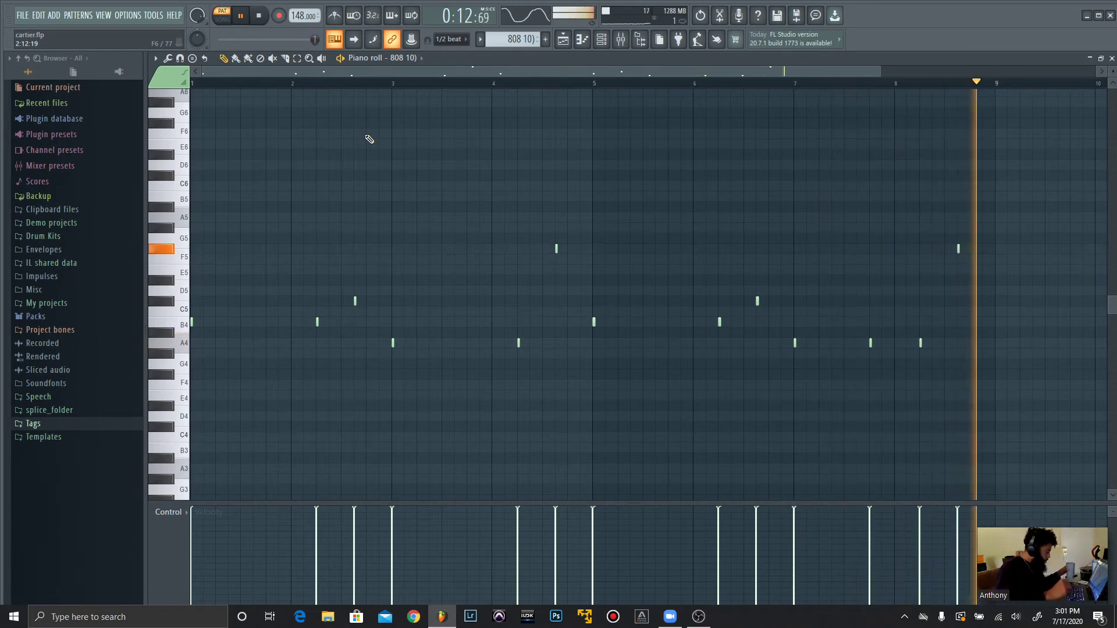
pyautogui.press('space')
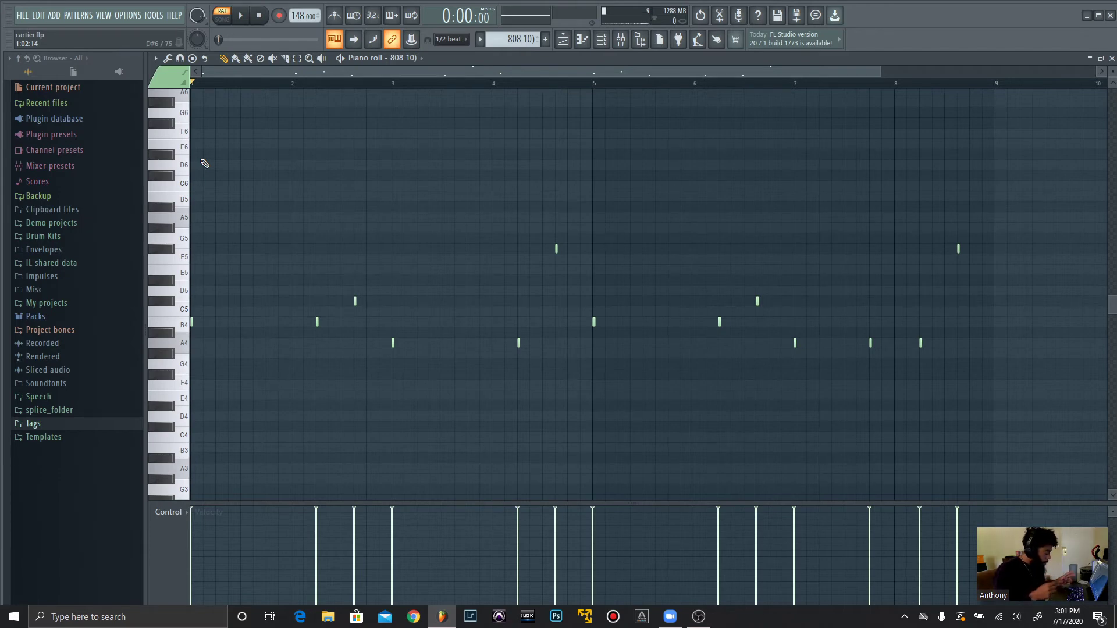
# Transpose all the 808 notes up one octave and audition the pattern
pyautogui.hotkey('ctrl', 'a')
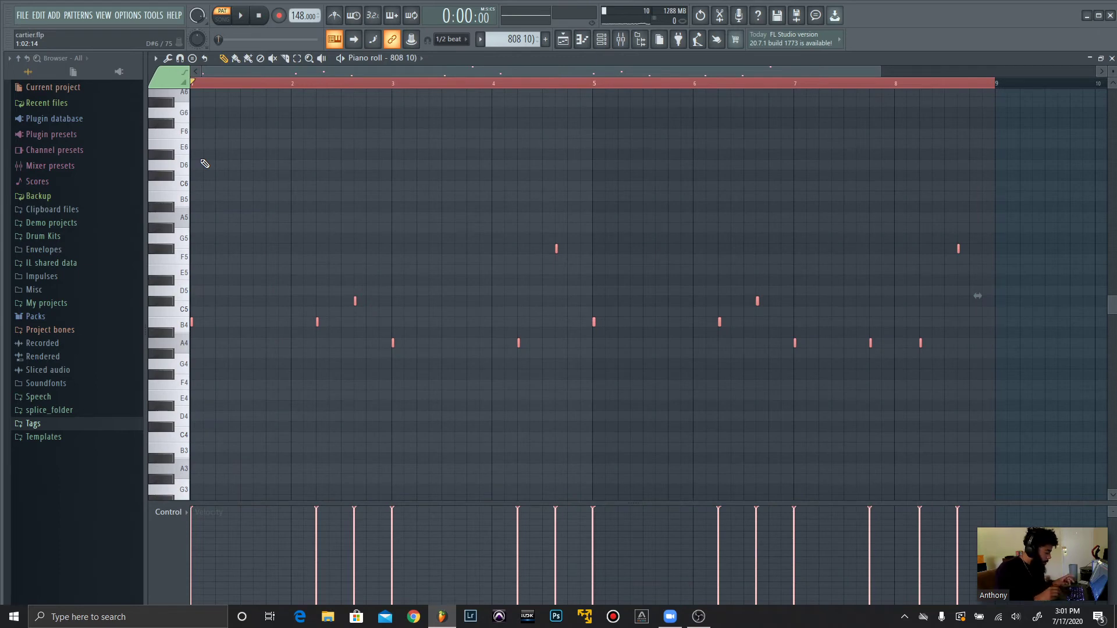
pyautogui.hotkey('ctrl', 'Up')
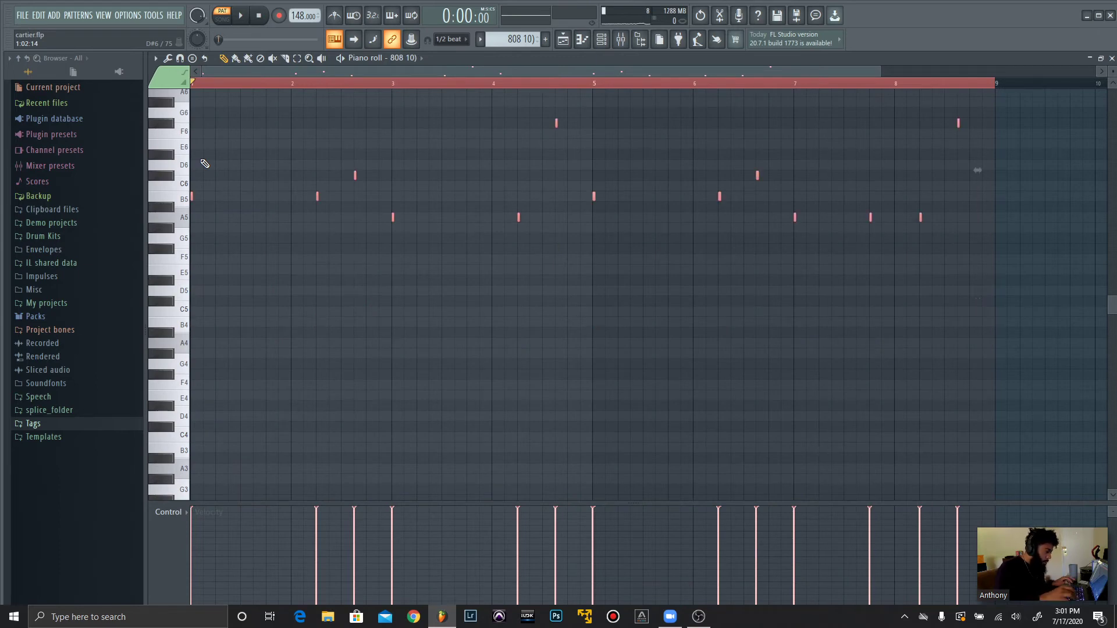
pyautogui.scroll(3, 210, 135)
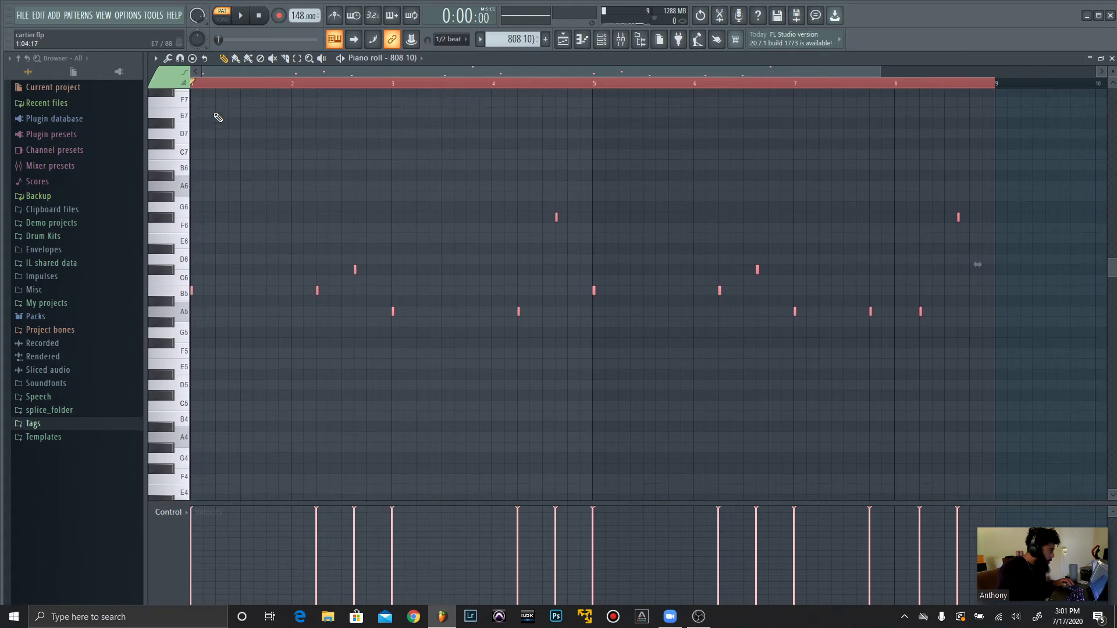
pyautogui.click(243, 18)
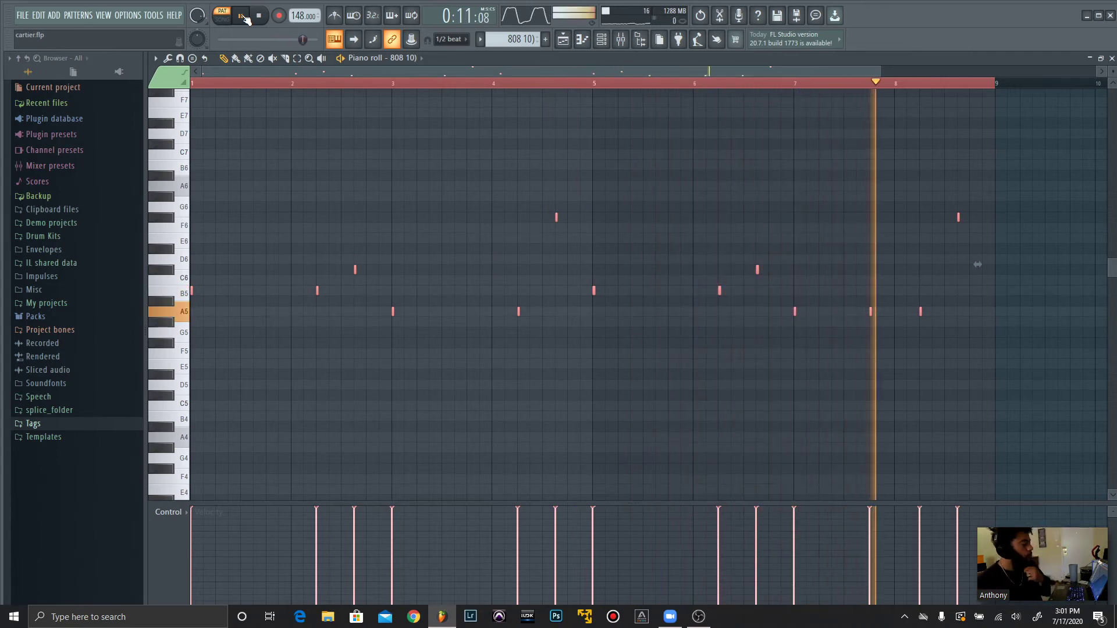
pyautogui.press('space')
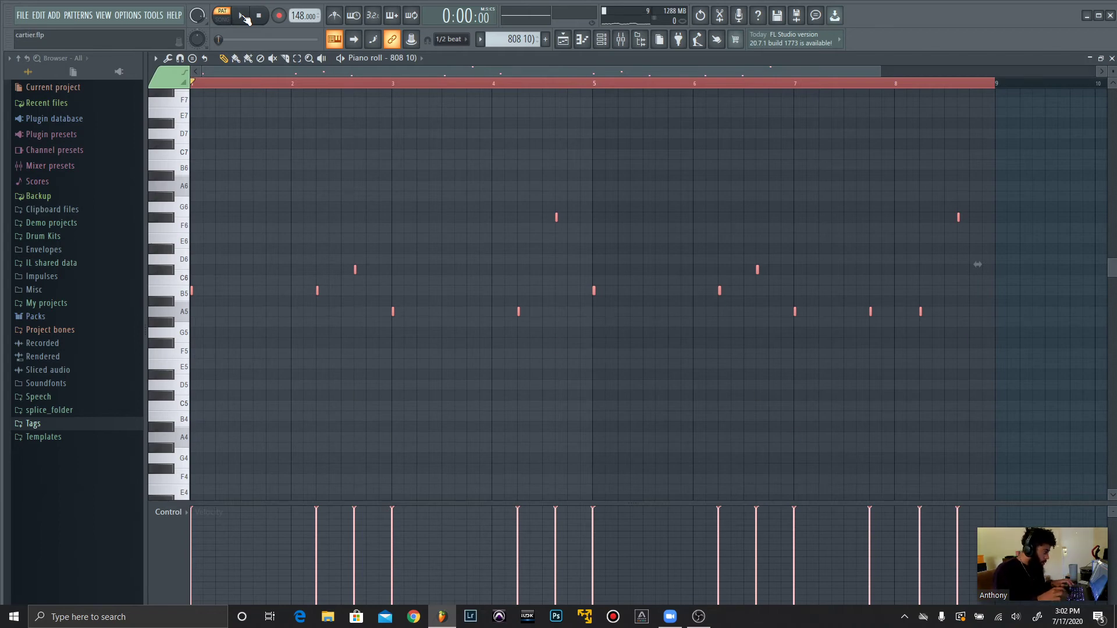
pyautogui.click(243, 16)
pyautogui.click(243, 16)
# Transpose the 808 notes back down one octave and audition the pattern
pyautogui.hotkey('ctrl', 'Down')
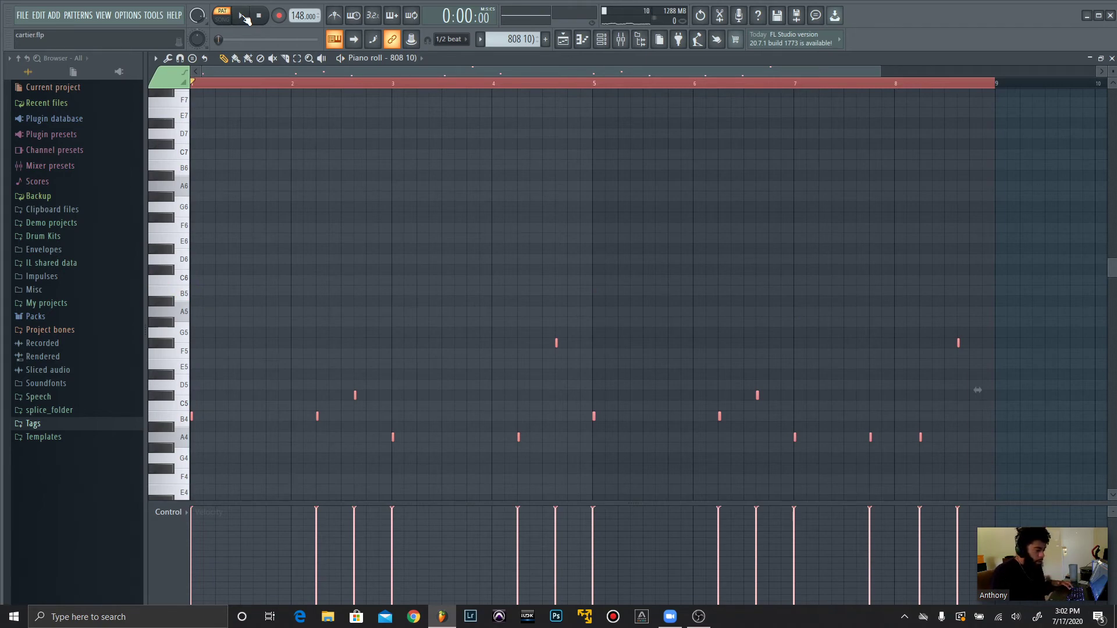
pyautogui.click(243, 15)
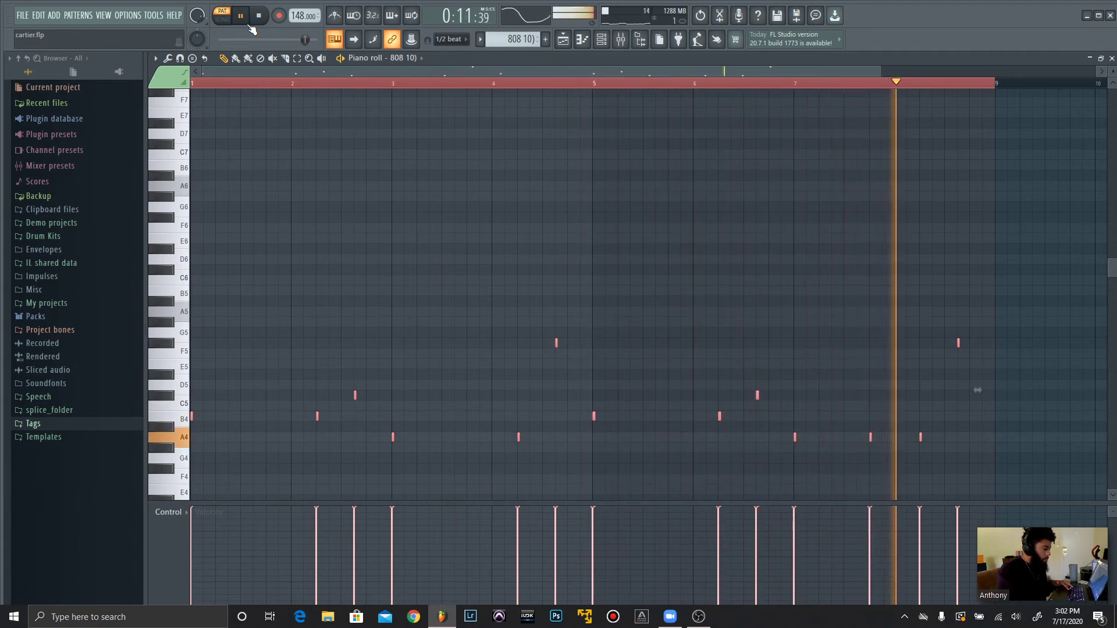
pyautogui.press('space')
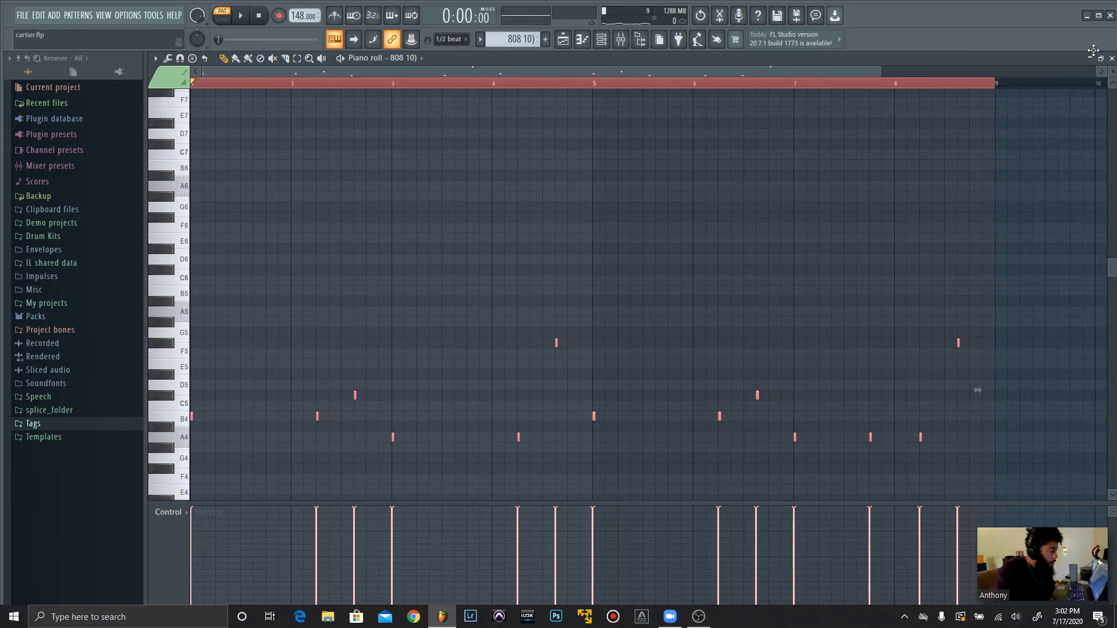
# Close the piano roll and examine the 808 10) channel's sample, polyphony and cut group settings
pyautogui.click(1111, 59)
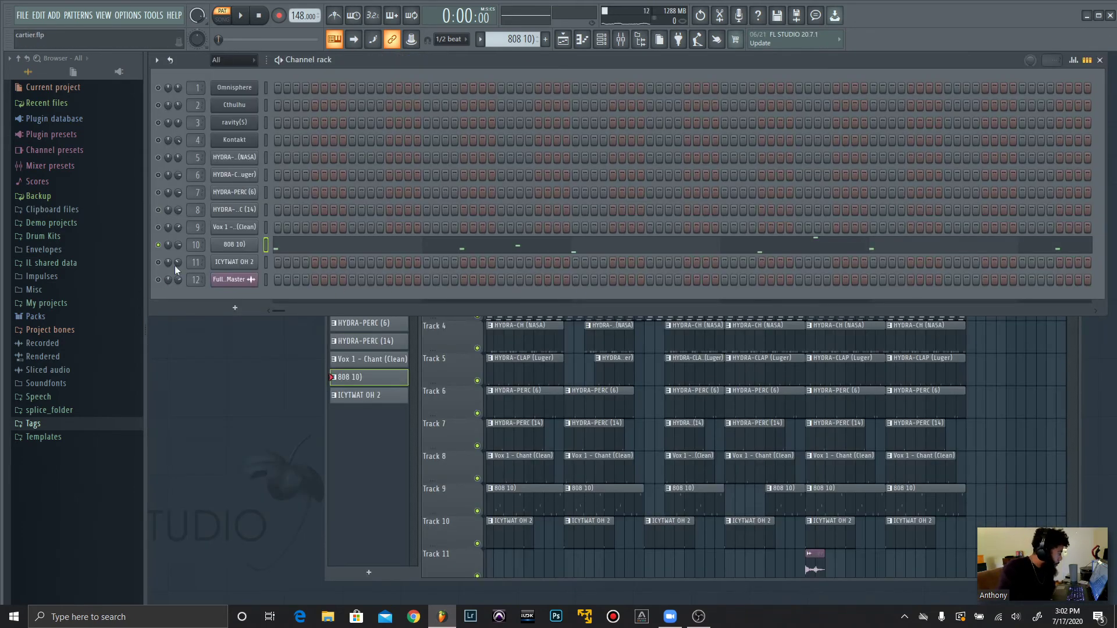
pyautogui.click(229, 250)
pyautogui.moveTo(291, 186); pyautogui.dragTo(559, 191)
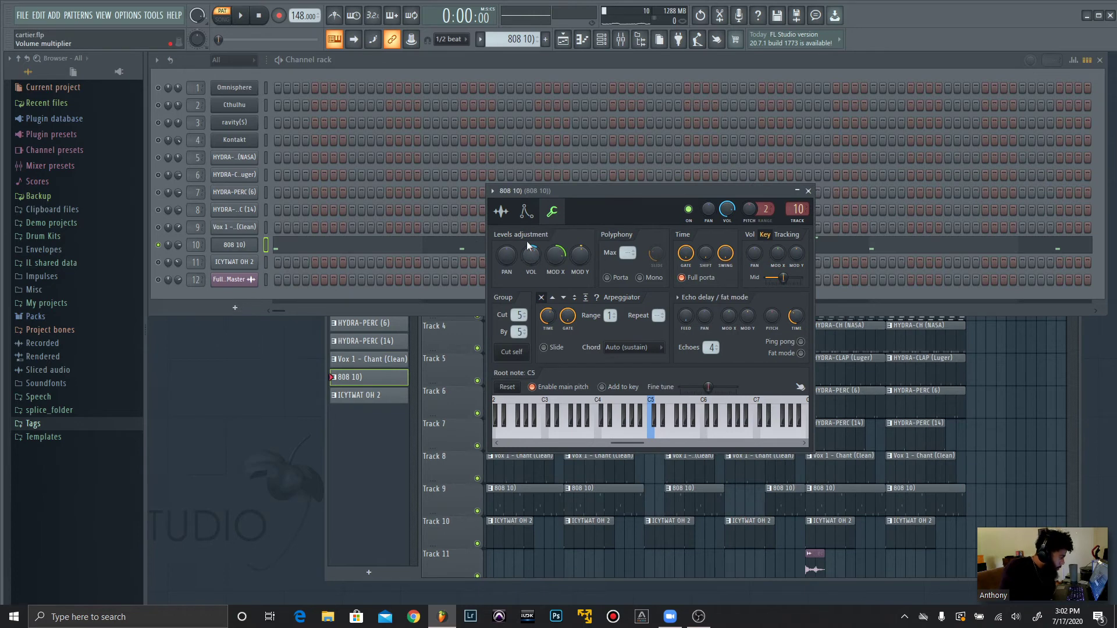
pyautogui.click(511, 220)
pyautogui.click(552, 211)
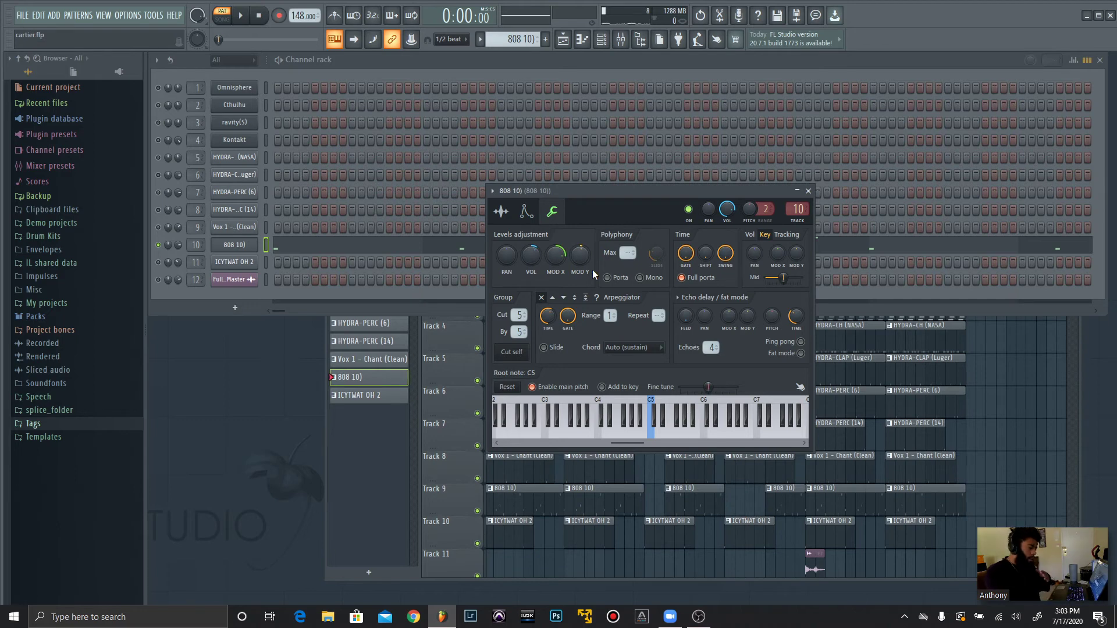
pyautogui.click(809, 192)
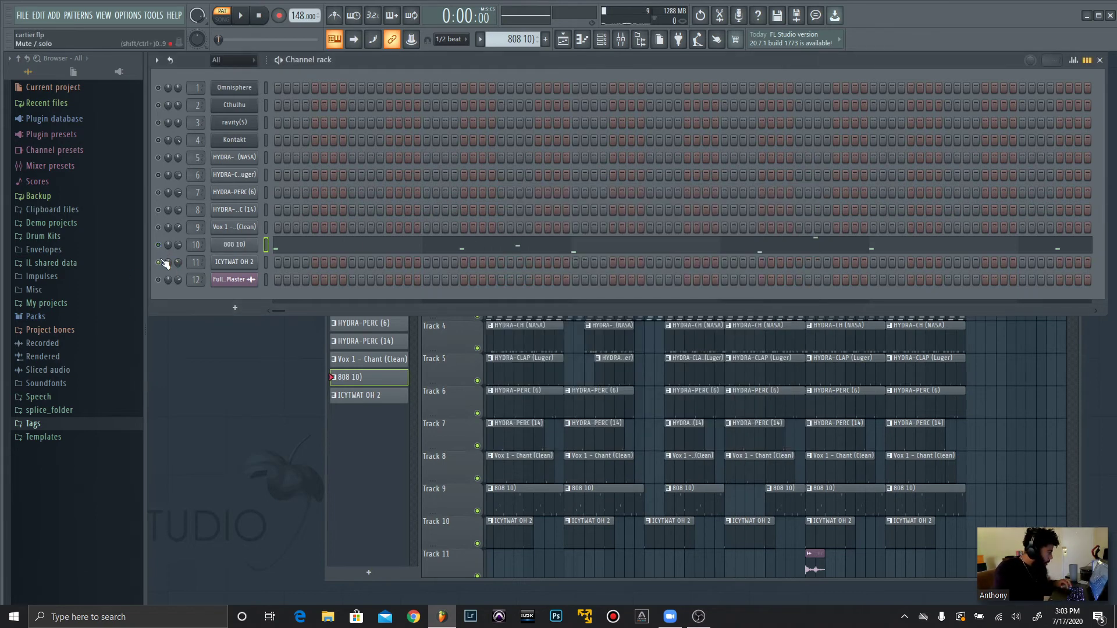
# Switch to the ICYTWAT OH 2 pattern and review its channel's sampler settings and sound
pyautogui.click(480, 39)
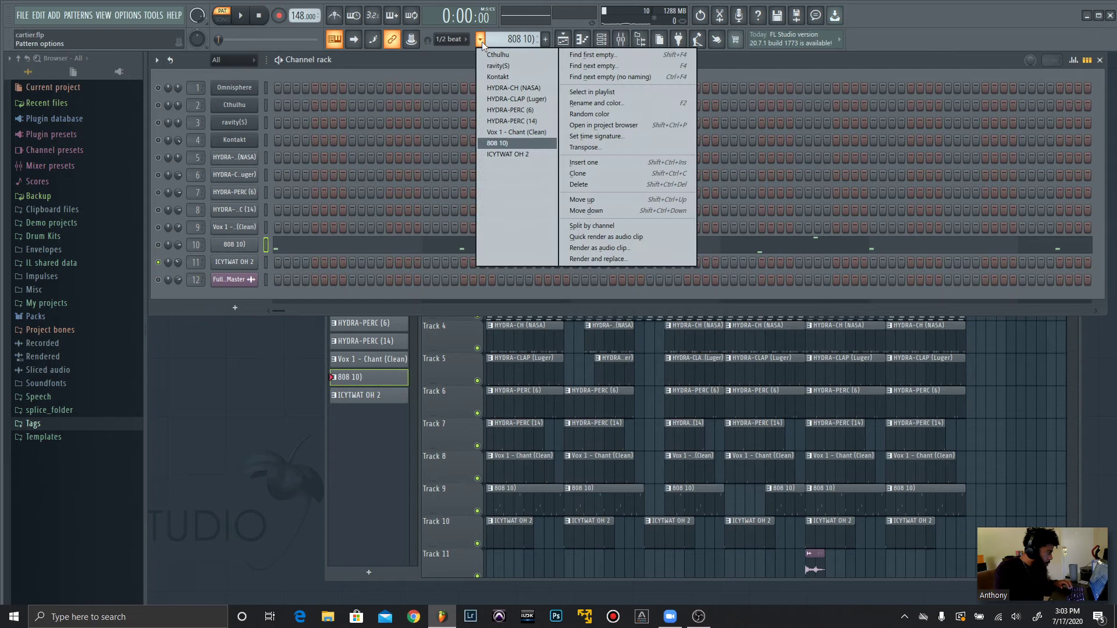
pyautogui.click(515, 152)
pyautogui.click(247, 261)
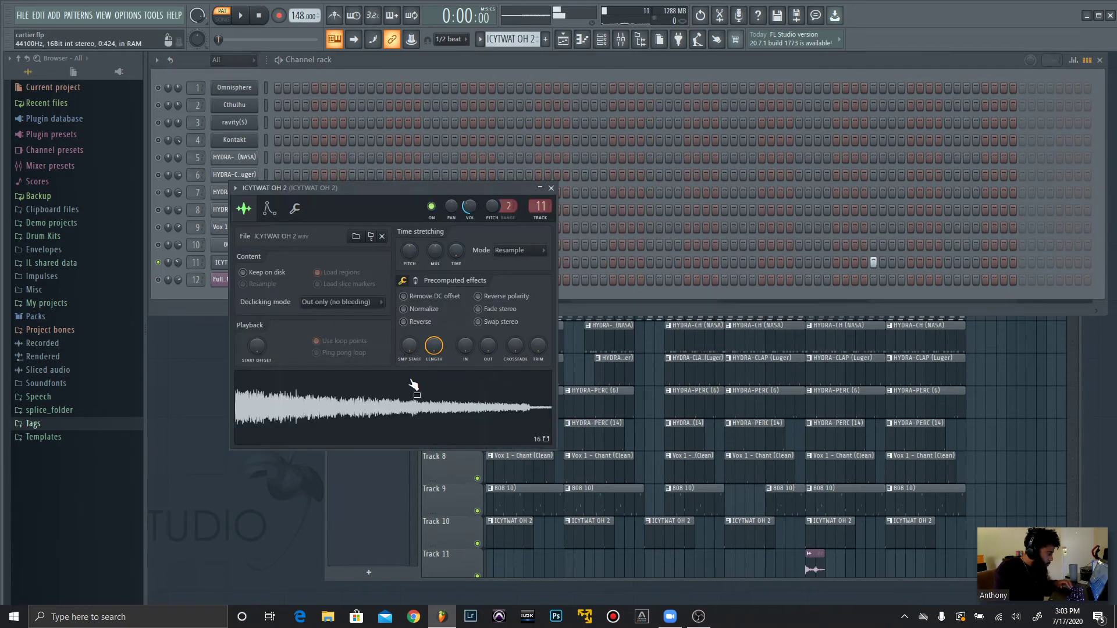
pyautogui.click(551, 188)
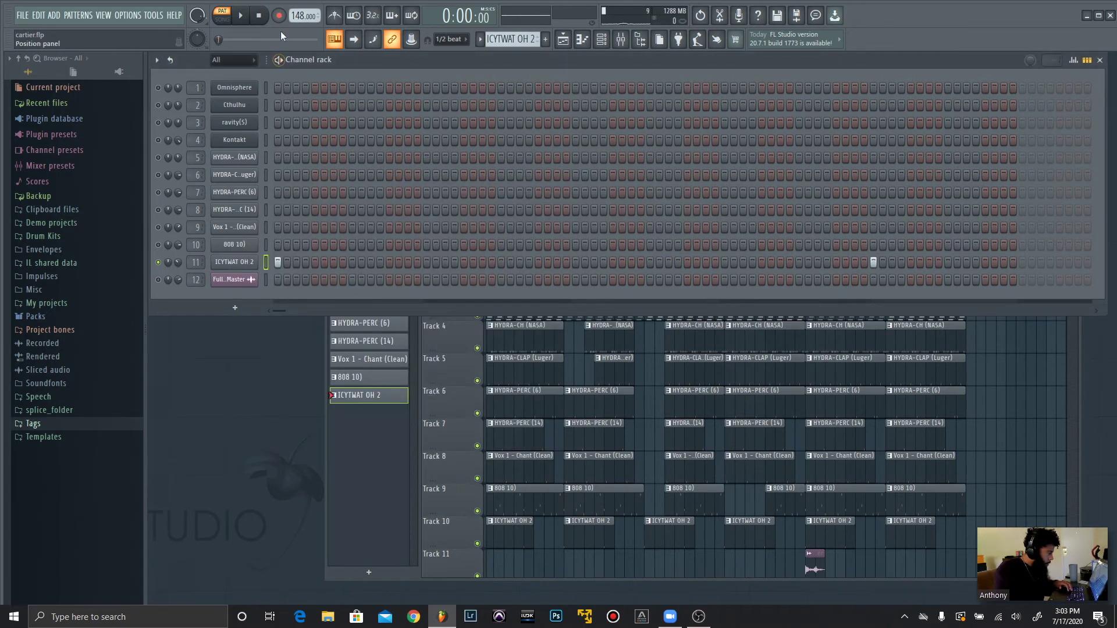
pyautogui.click(243, 16)
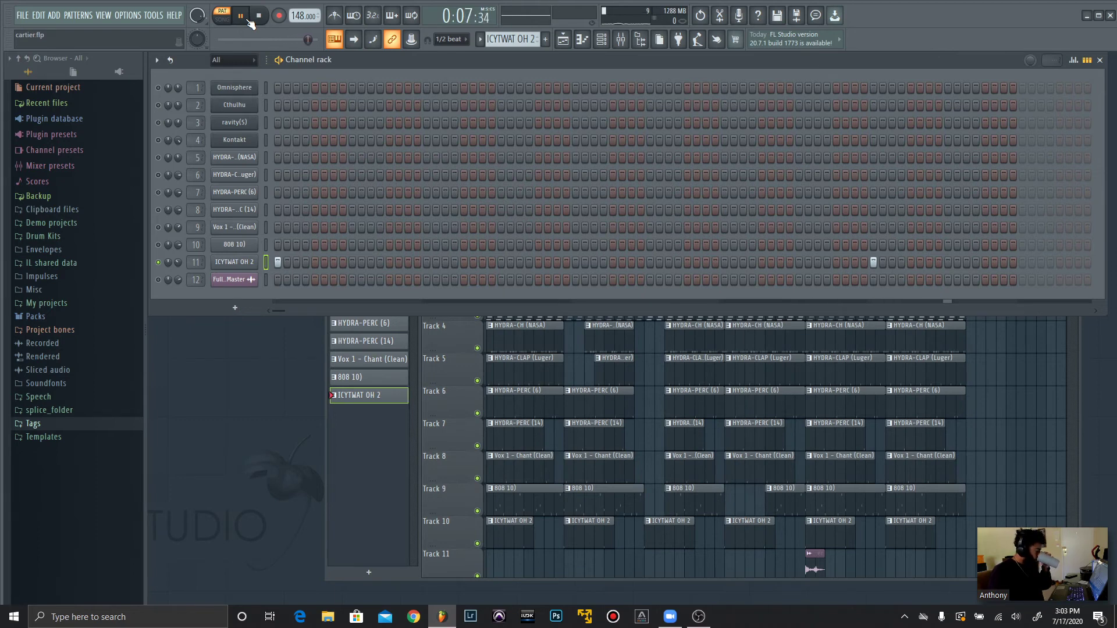
pyautogui.press('space')
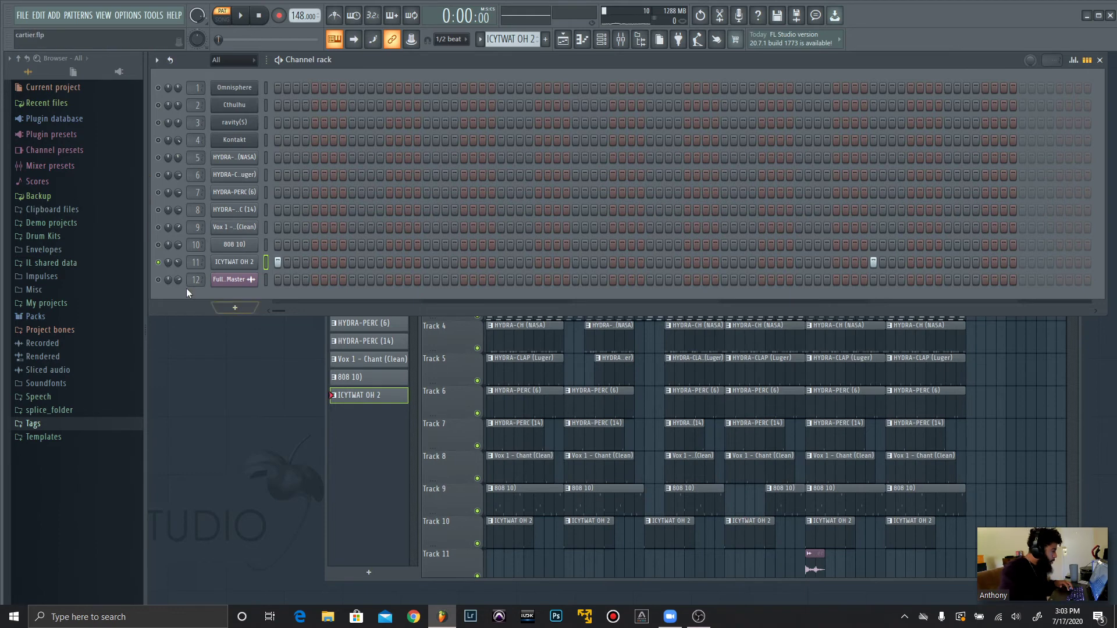
# Solo the Full Tag (Corrected)_Master channel and examine its sample settings and waveform
pyautogui.rightClick(158, 280)
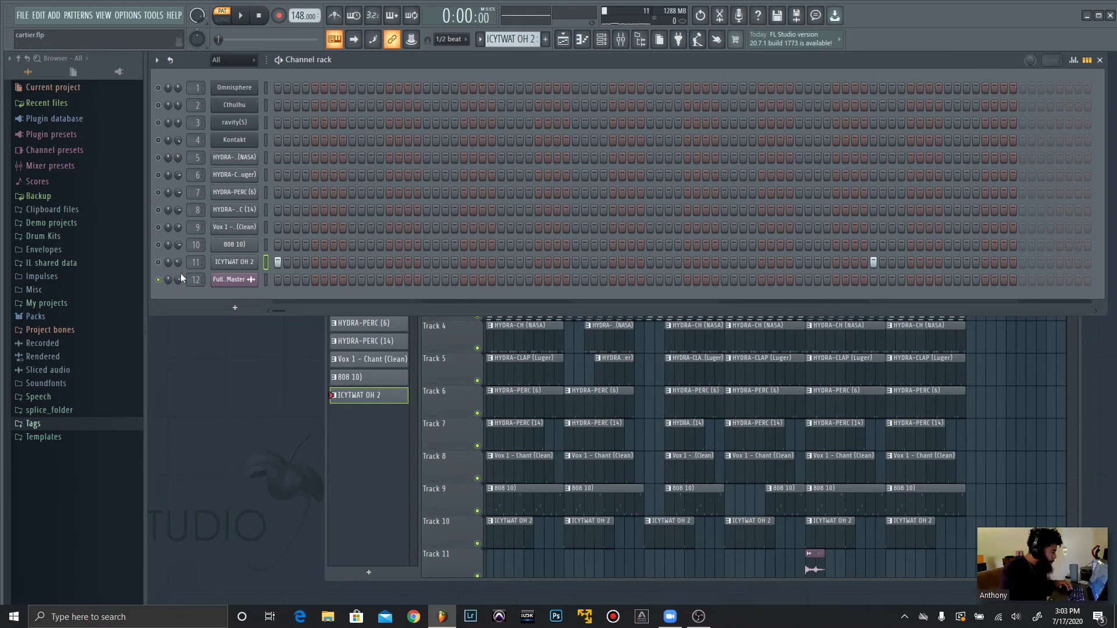
pyautogui.click(233, 279)
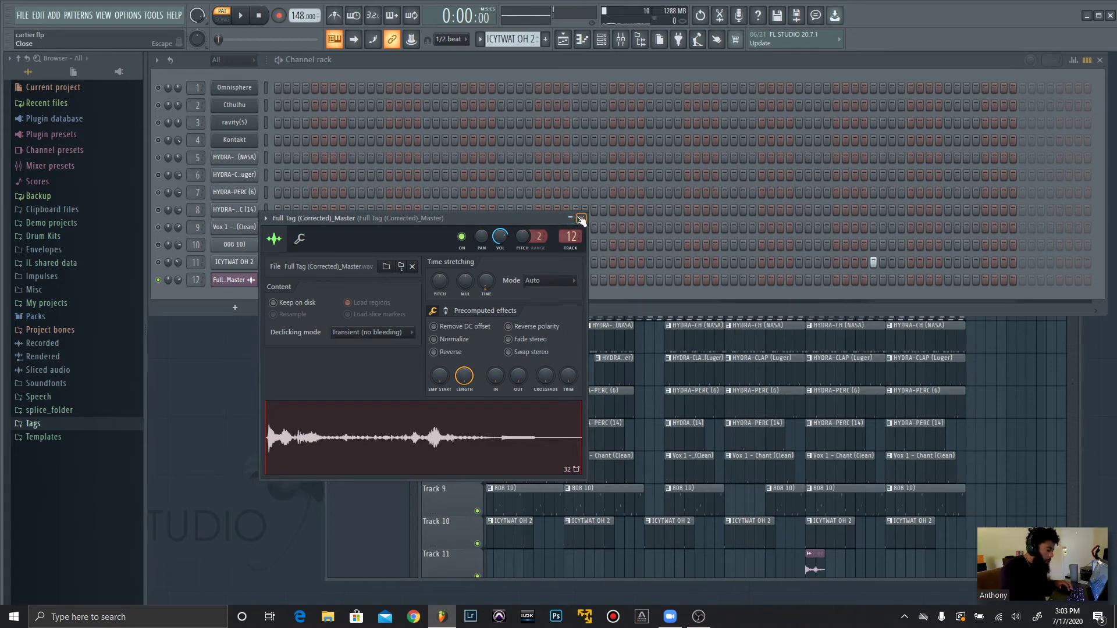
pyautogui.click(581, 218)
# Examine where the Full Tag clip sits on Track 11 in the playlist's intro
pyautogui.click(398, 384)
pyautogui.moveTo(735, 180); pyautogui.dragTo(662, 135)
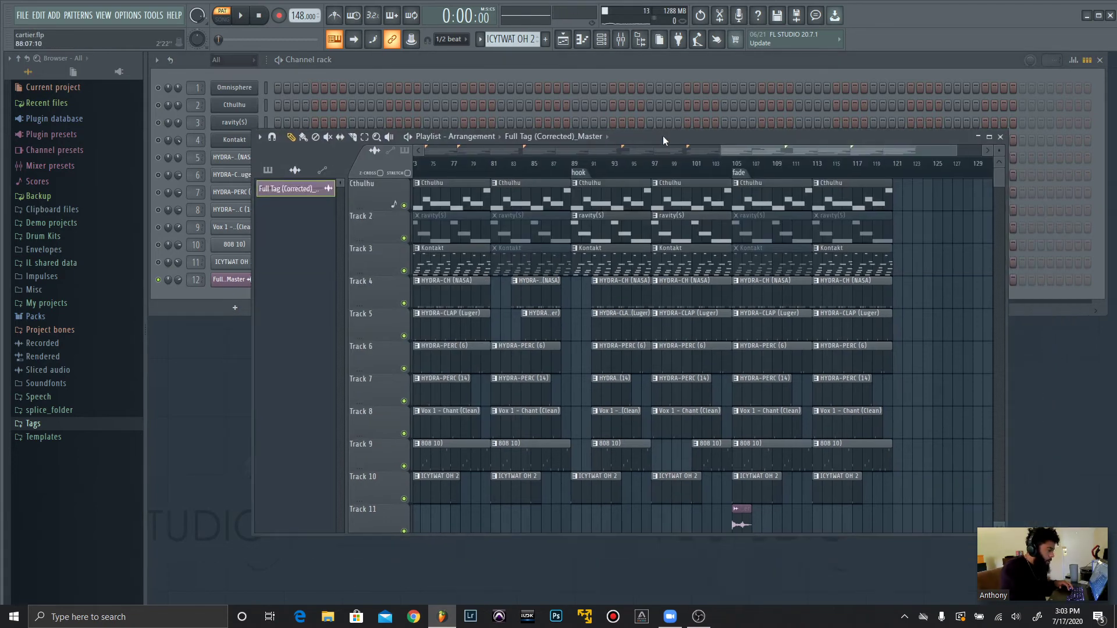
pyautogui.moveTo(758, 151); pyautogui.dragTo(449, 154)
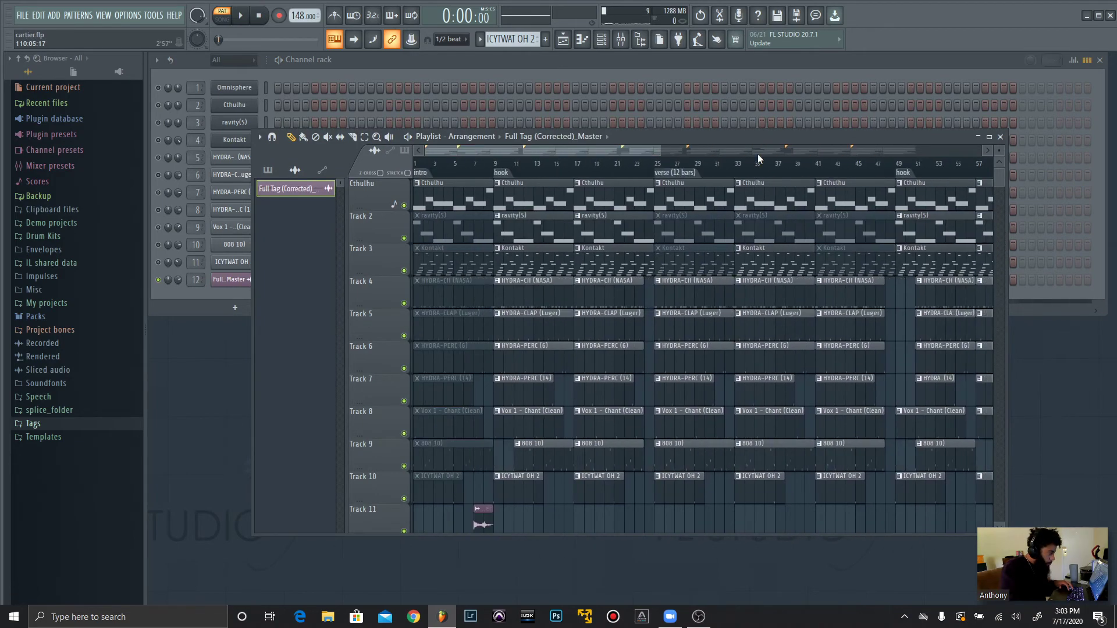
pyautogui.scroll(-3, 999, 152)
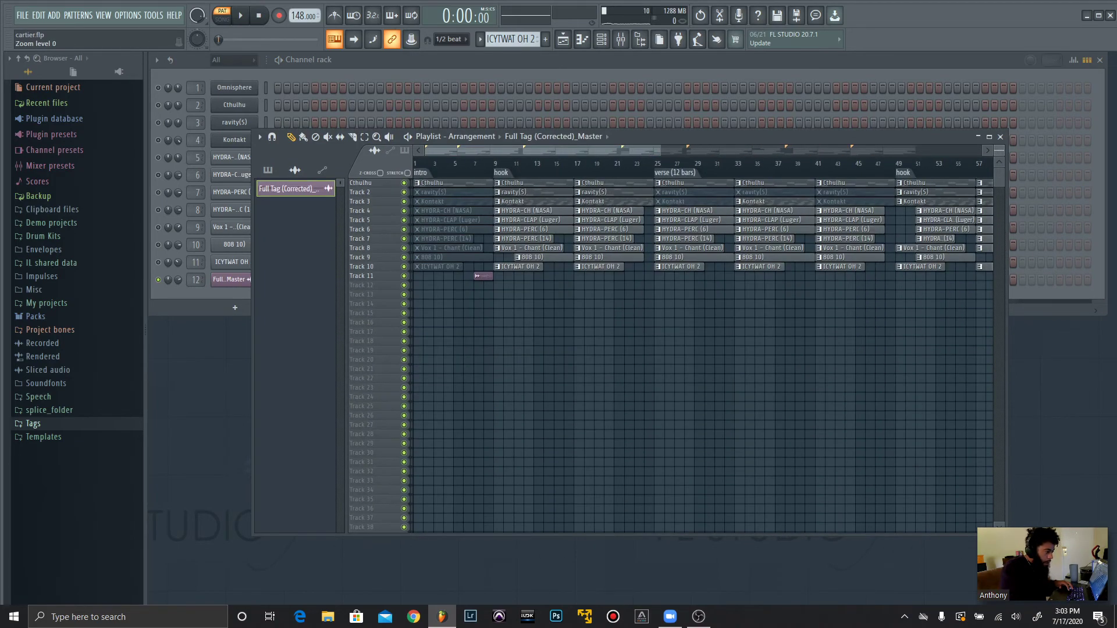
pyautogui.scroll(3, 999, 152)
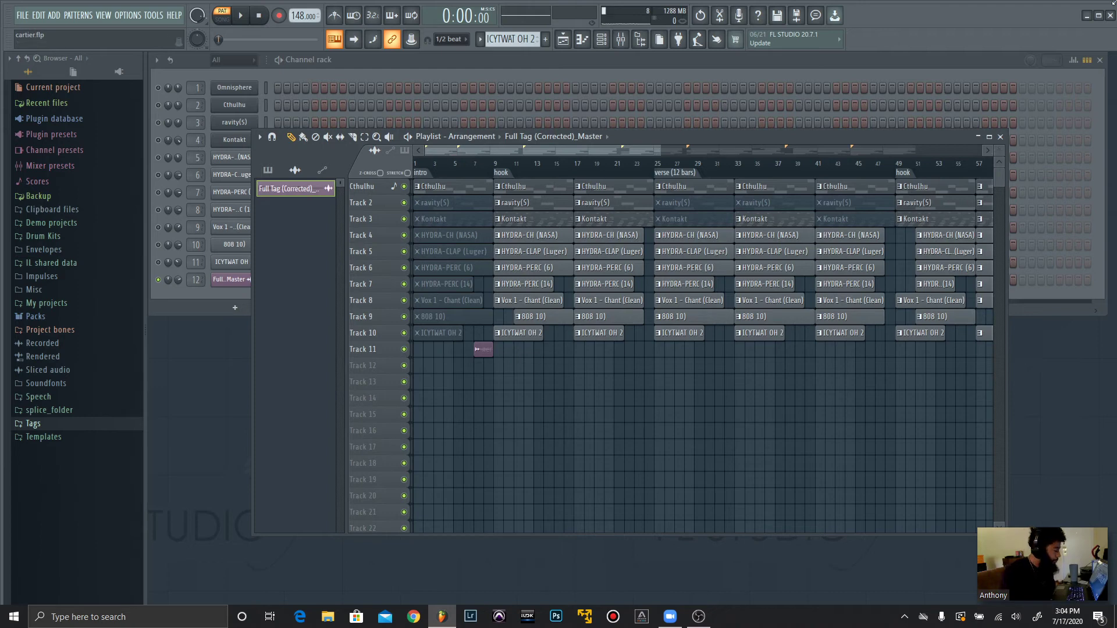
# Unsolo the Full Tag channel so every channel is active, and bring the playlist back to the front
pyautogui.click(154, 290)
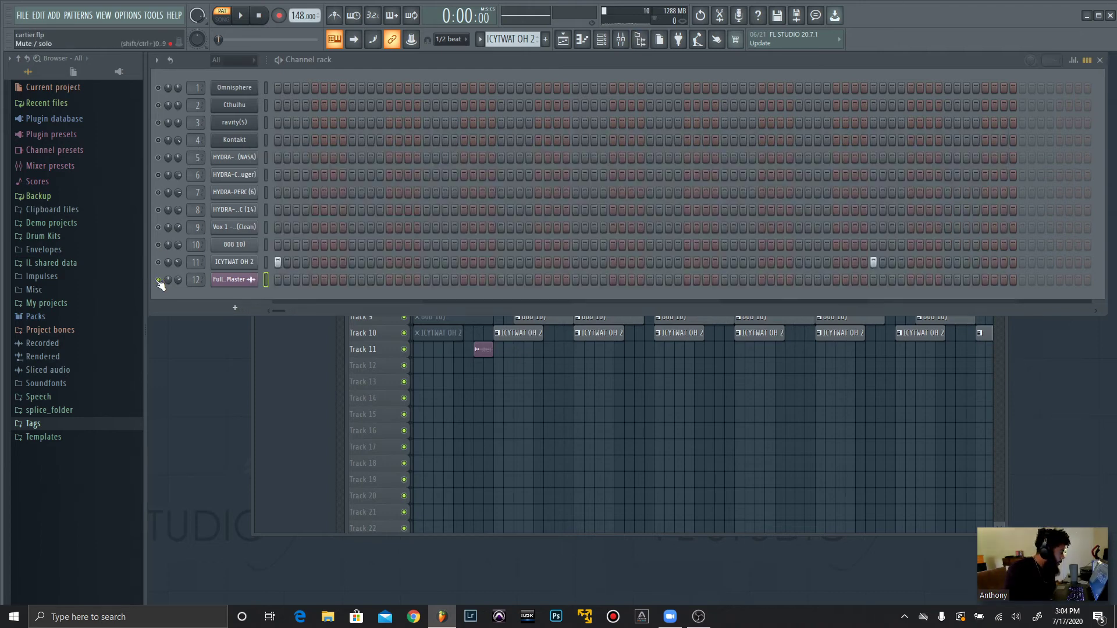
pyautogui.rightClick(153, 291)
pyautogui.click(156, 309)
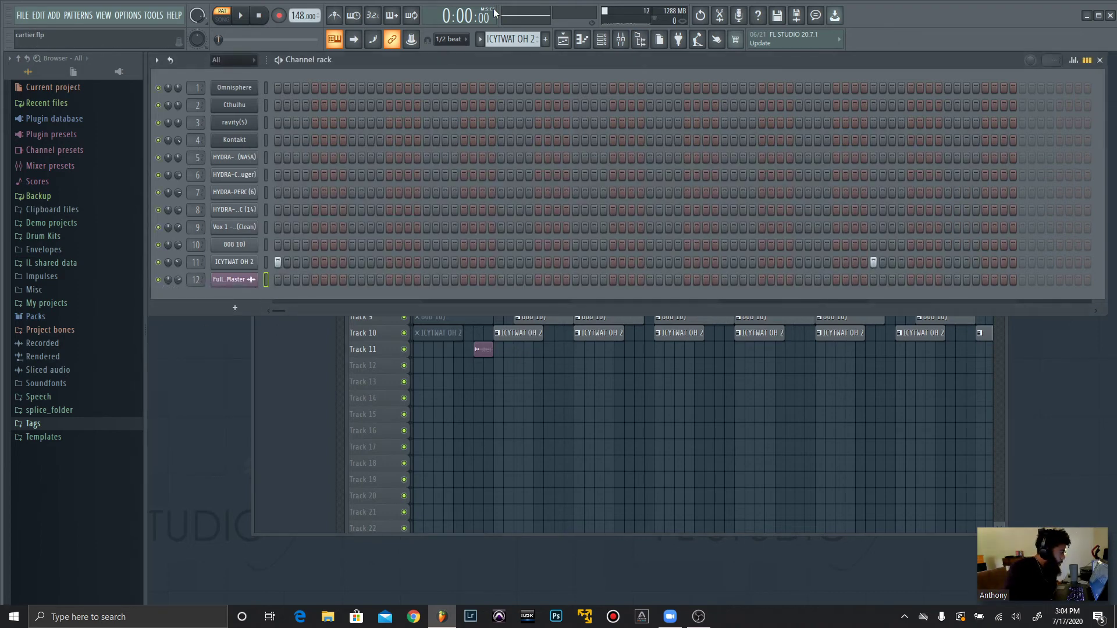
pyautogui.click(563, 39)
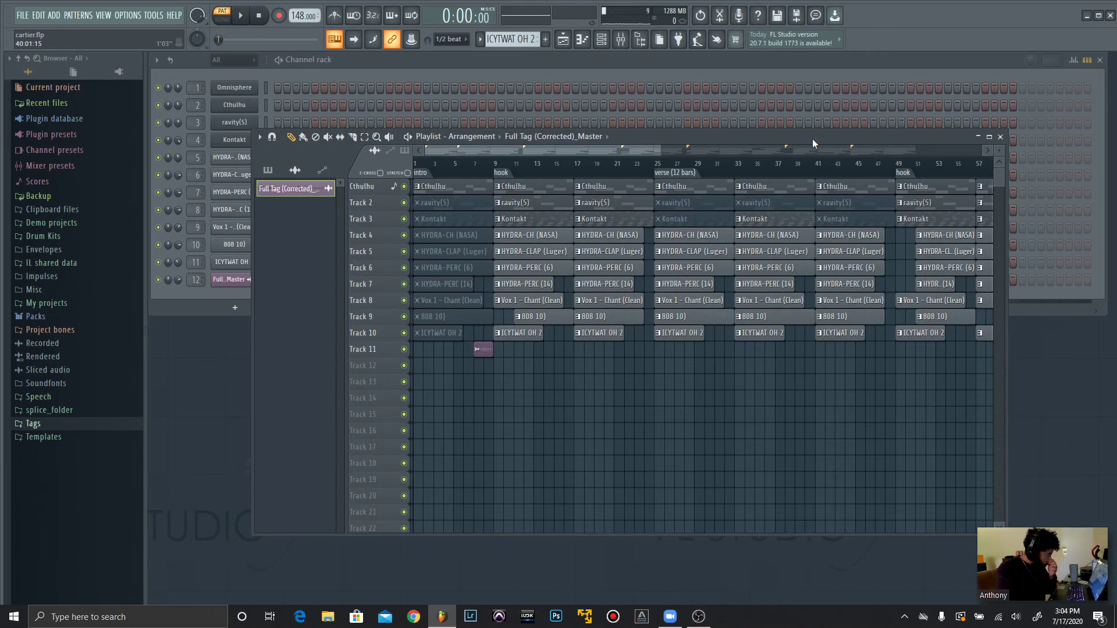
# Fit more of the arrangement into the playlist view, switch to song mode, and play the beat from the start
pyautogui.moveTo(658, 147); pyautogui.dragTo(831, 148)
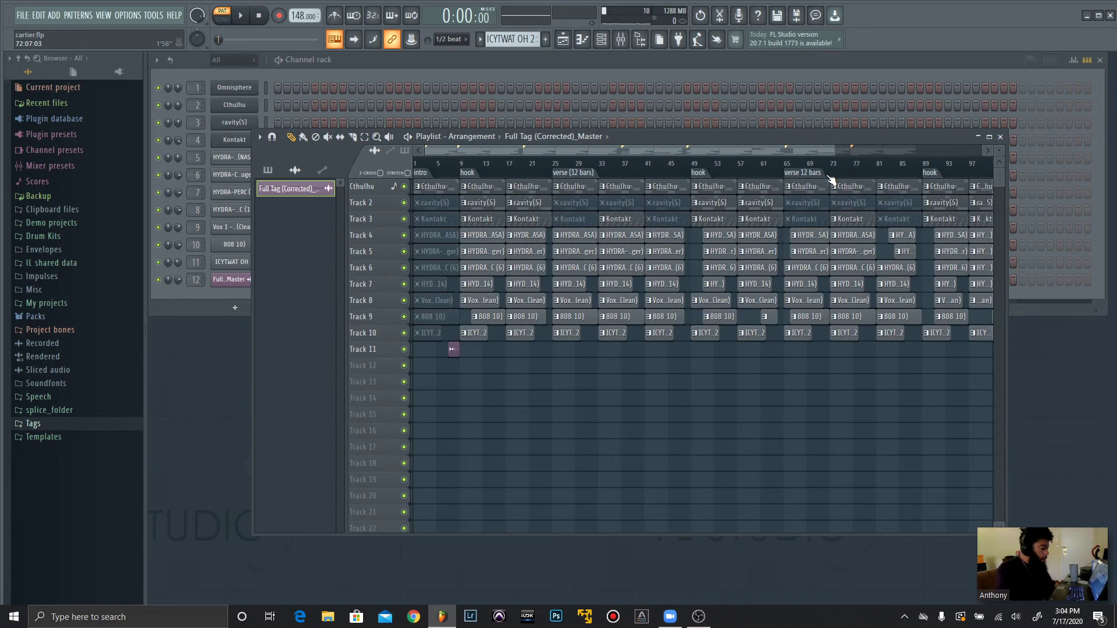
pyautogui.moveTo(645, 137); pyautogui.dragTo(596, 142)
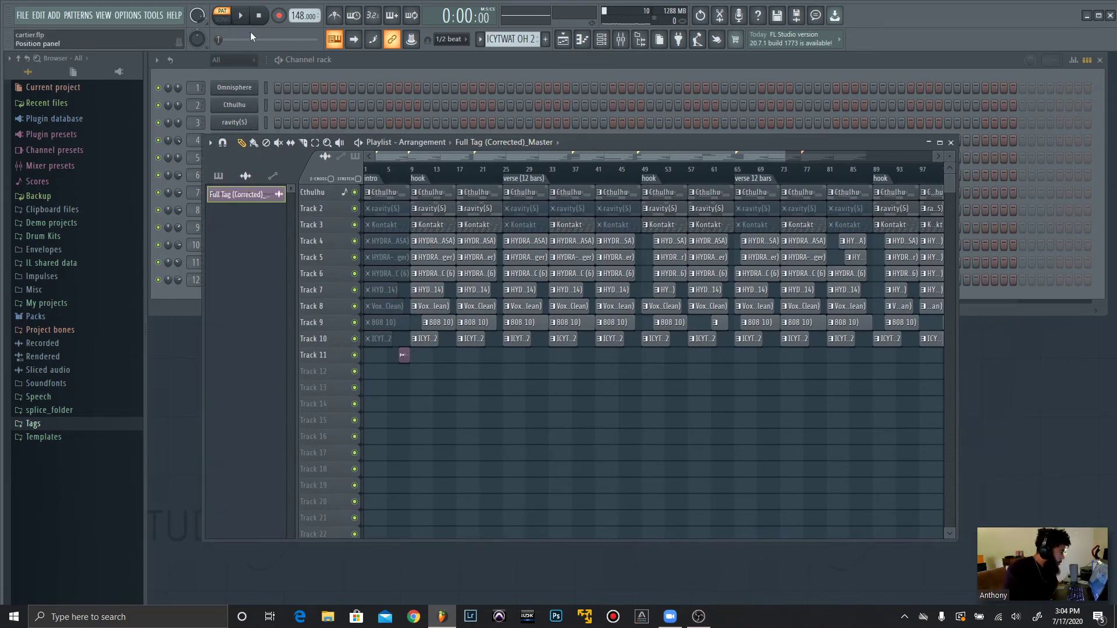
pyautogui.click(222, 19)
pyautogui.click(240, 15)
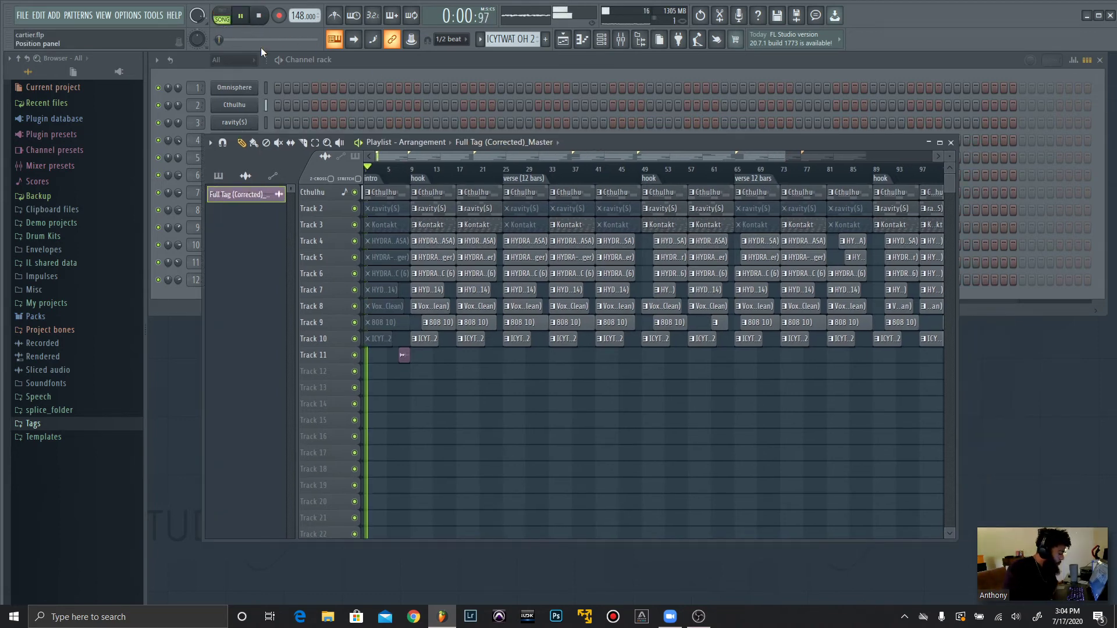
# Raise the computer's audio volume while the arrangement plays
pyautogui.press('XF86AudioLowerVolume')
pyautogui.press('XF86AudioRaiseVolume')
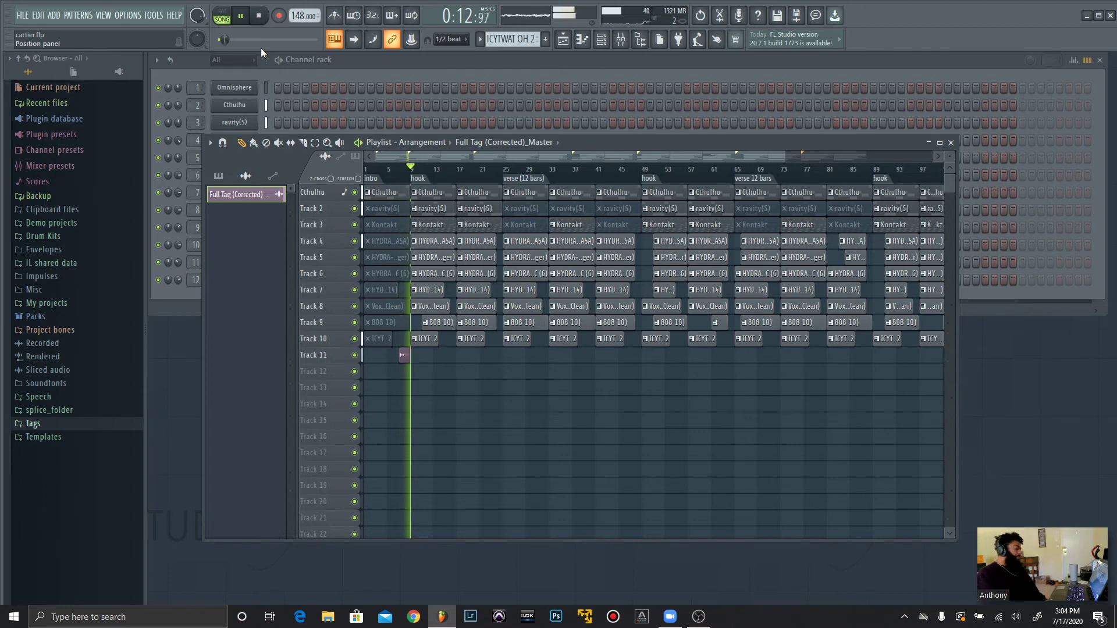
pyautogui.press('XF86AudioRaiseVolume')
pyautogui.press('XF86AudioRaiseVolume')
pyautogui.press('XF86AudioRaiseVolume')
pyautogui.press('XF86AudioRaiseVolume')
pyautogui.press('XF86AudioRaiseVolume')
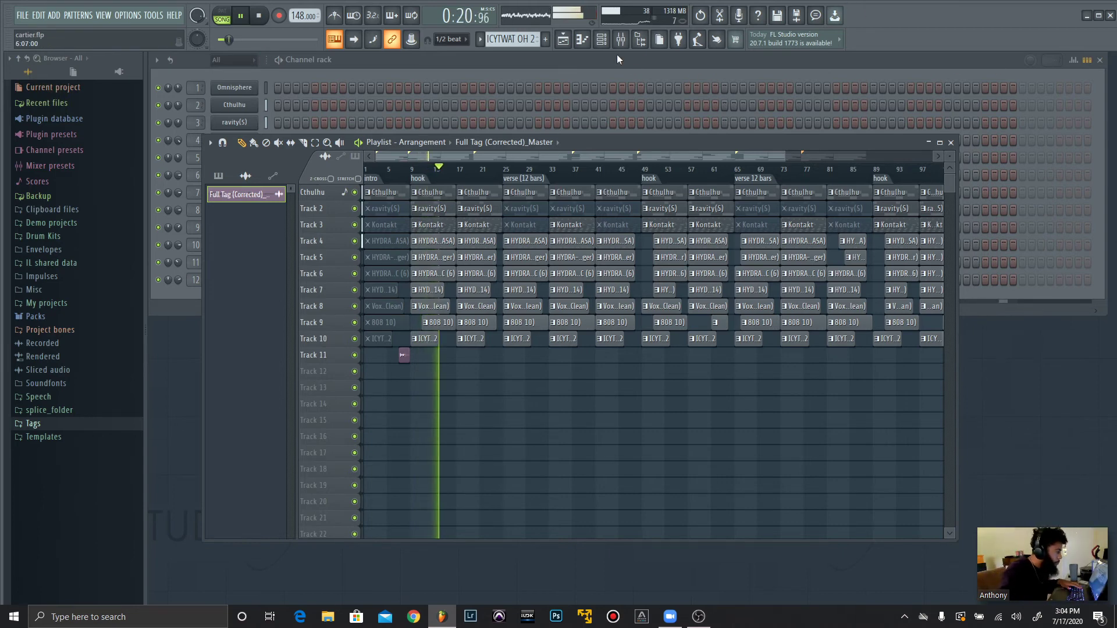
# Review the mixer inserts from Omnisphere through Full Tag (Corrected)_Master for loaded effects during playback, and close the mixer
pyautogui.click(620, 39)
pyautogui.click(285, 233)
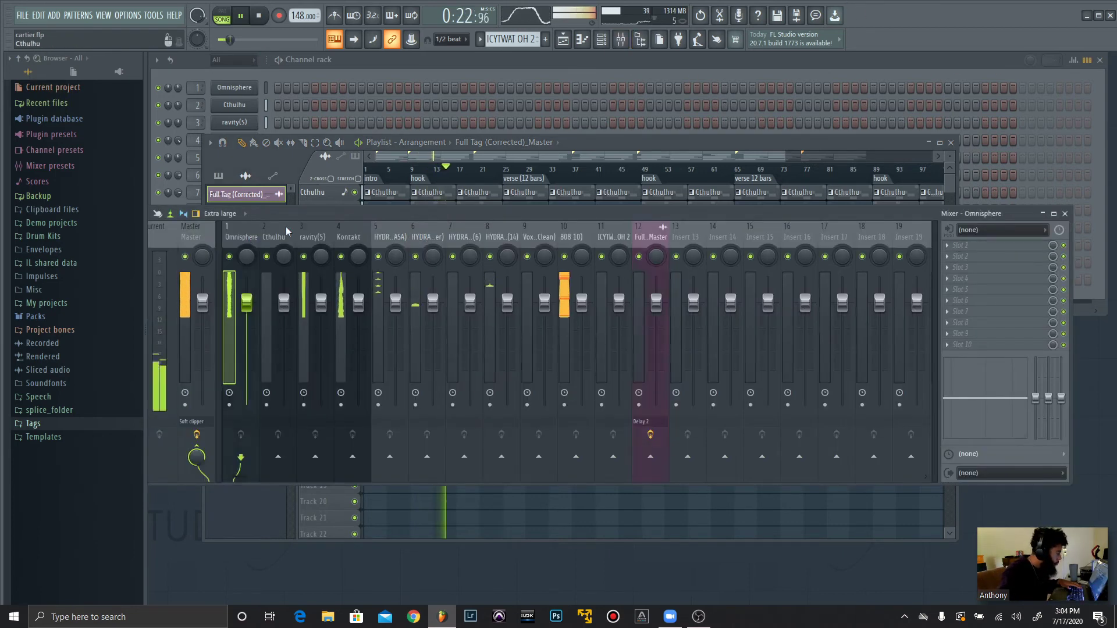
pyautogui.click(257, 234)
pyautogui.click(311, 233)
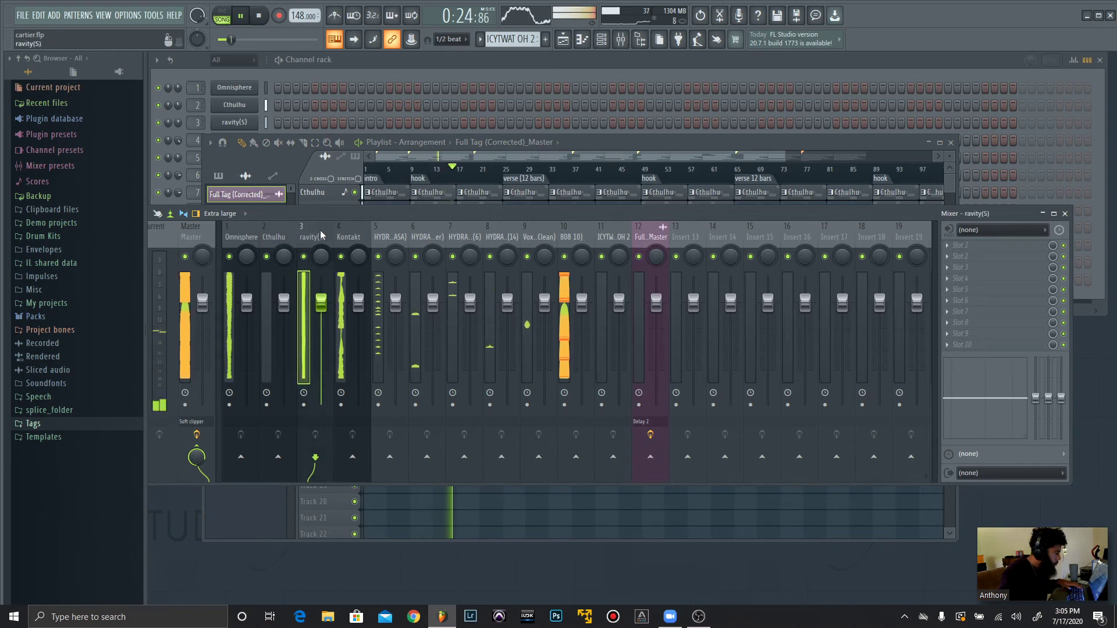
pyautogui.click(348, 233)
pyautogui.click(389, 235)
pyautogui.click(426, 235)
pyautogui.click(464, 235)
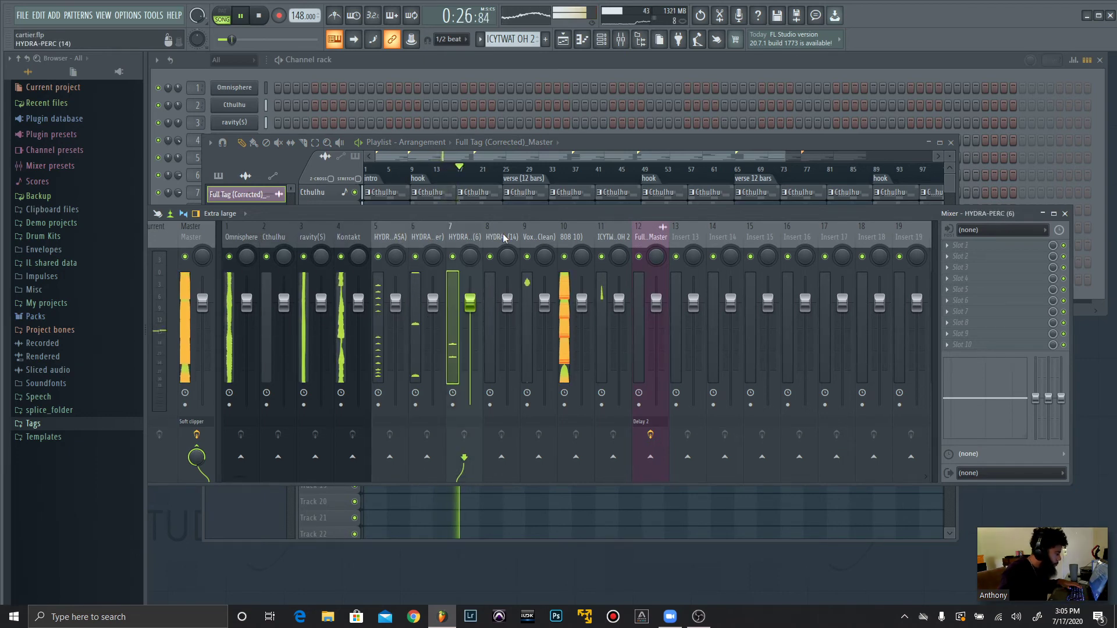
pyautogui.click(500, 236)
pyautogui.click(538, 236)
pyautogui.click(571, 235)
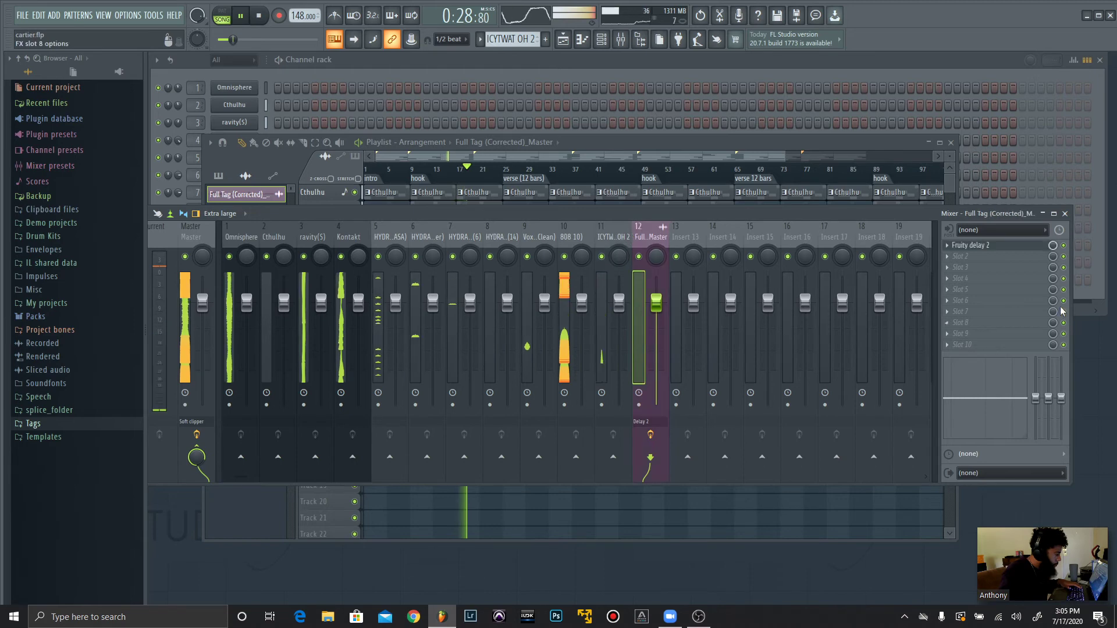
pyautogui.press('F9')
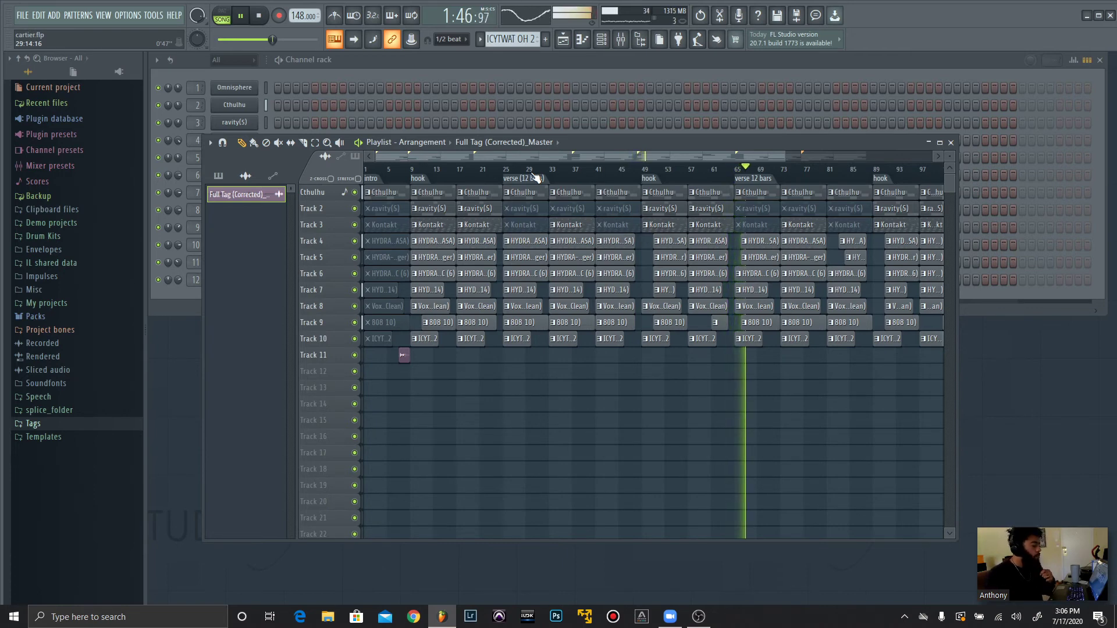
# Stop playback and save the project
pyautogui.hotkey('ctrl', 's')
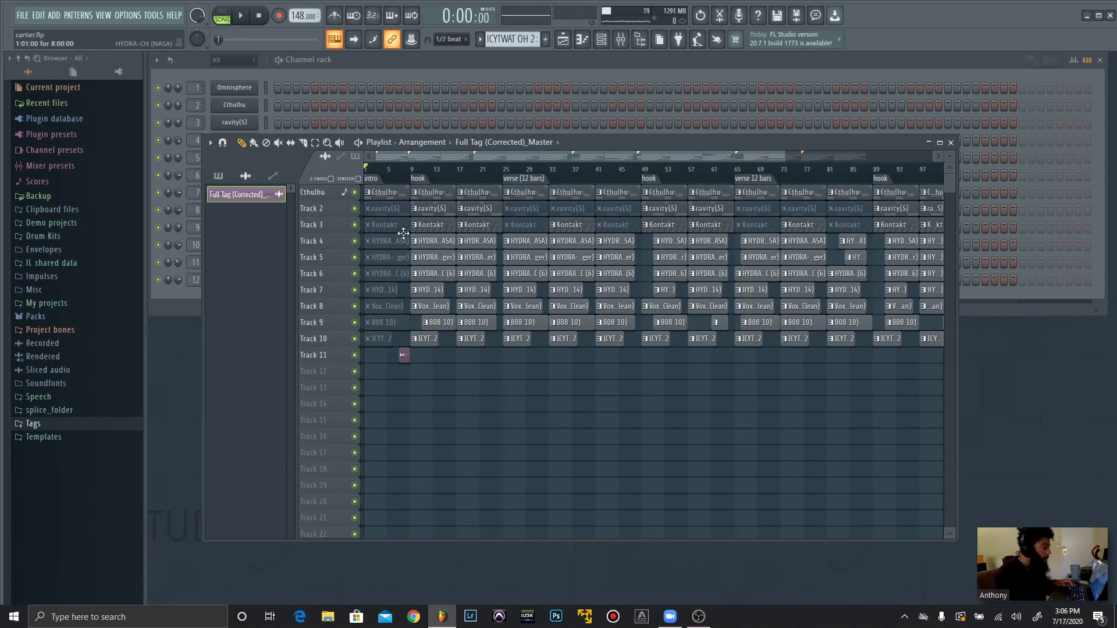
# Examine the whole playlist arrangement from the intro to the fade section, and close the playlist to leave the channel rack visible
pyautogui.moveTo(787, 154); pyautogui.dragTo(869, 157)
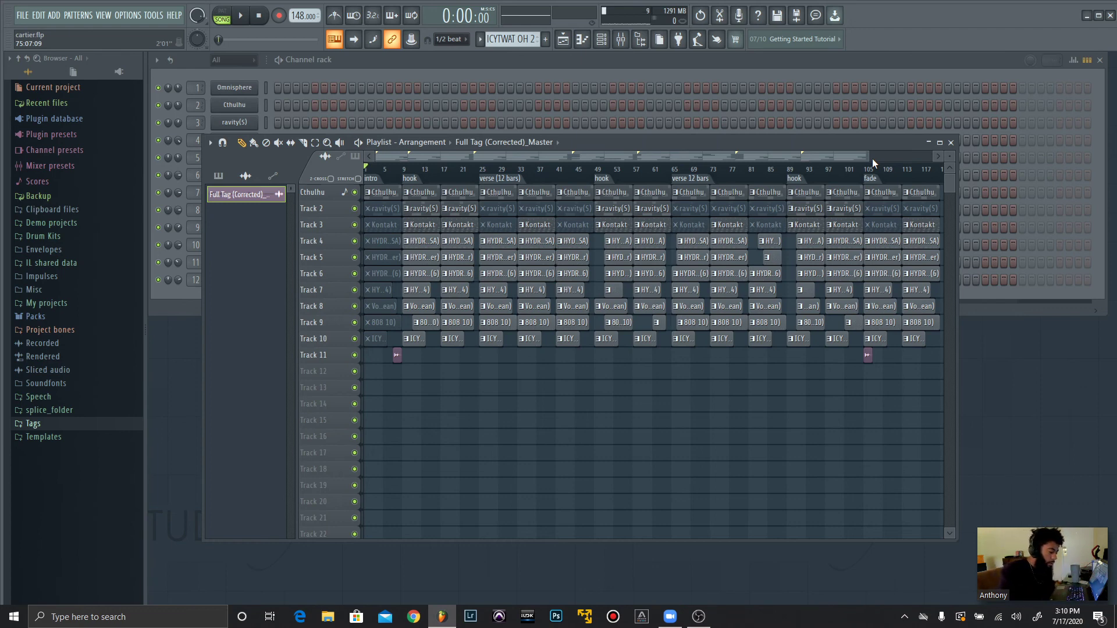
pyautogui.moveTo(805, 145); pyautogui.dragTo(763, 328)
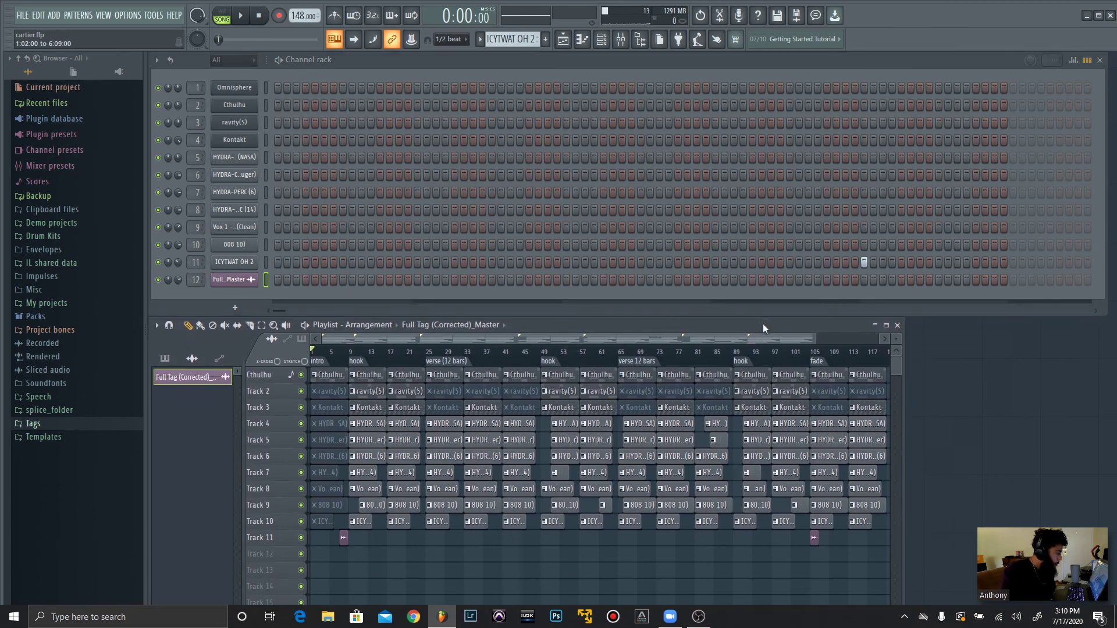
pyautogui.click(897, 326)
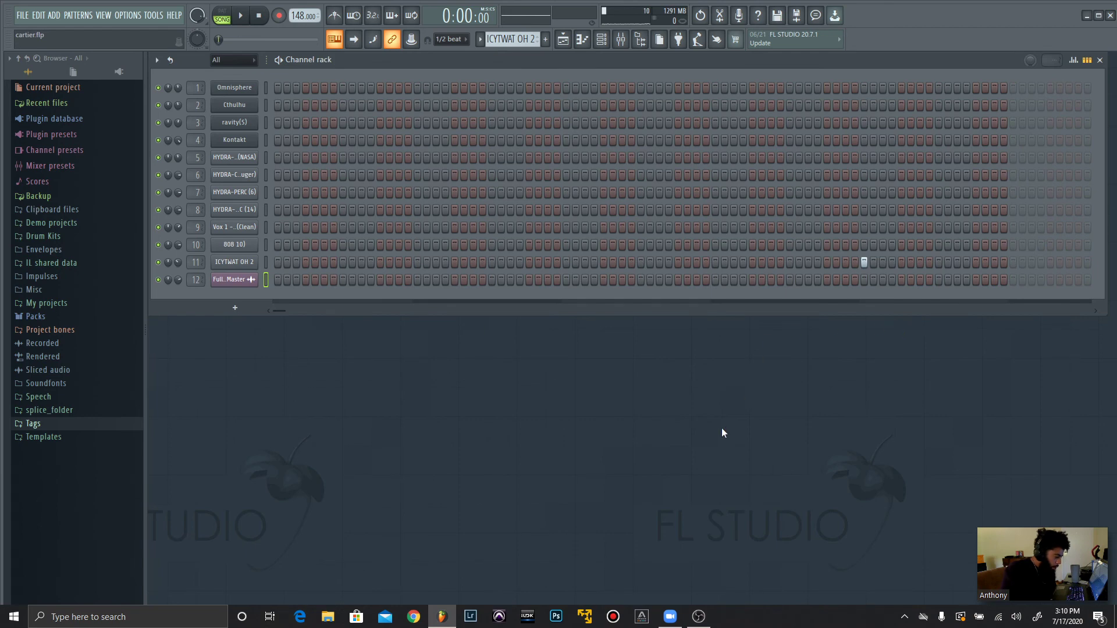